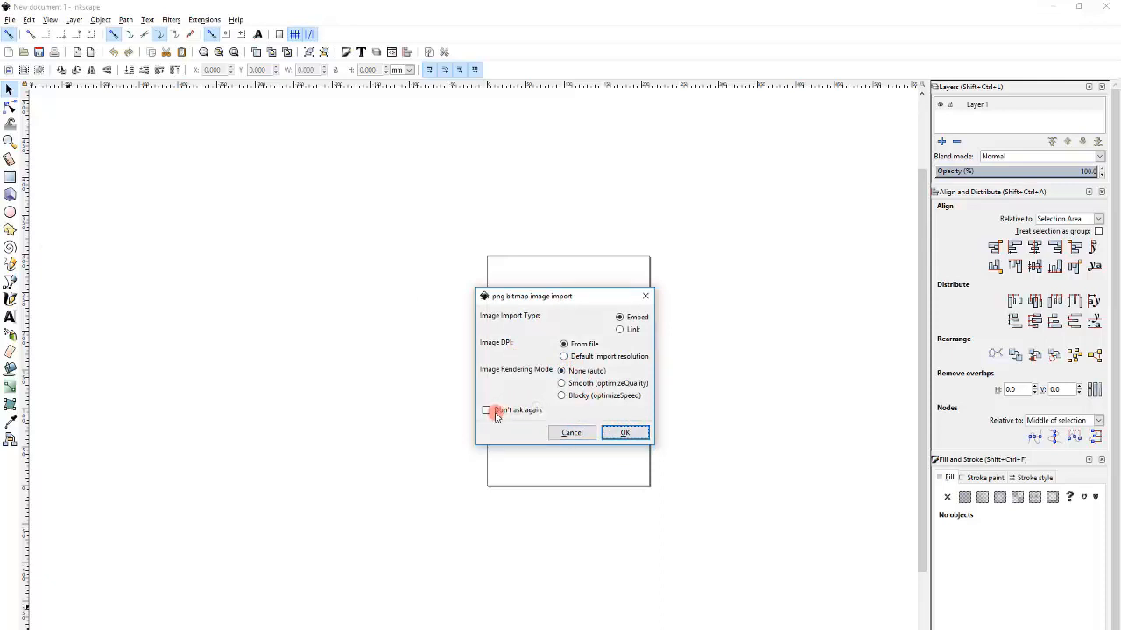
- Import the PNG as an embedded image at its file DPI and move it to the page's left edge
click(623, 433)
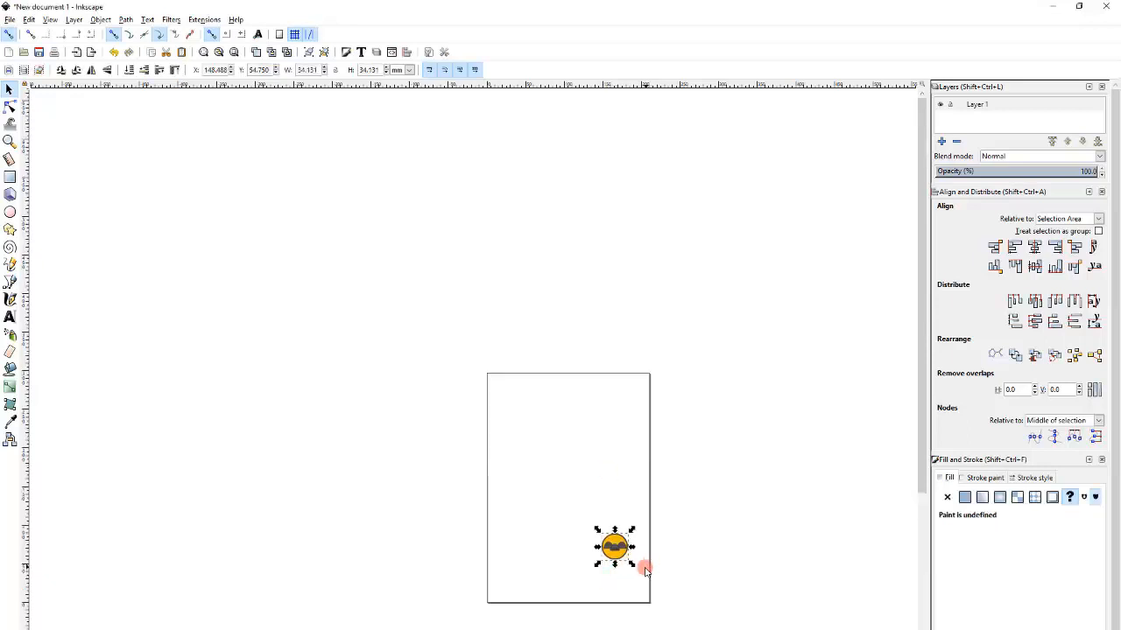
scroll(643, 568, up, 3)
scroll(613, 508, up, 3)
scroll(648, 426, down, 6)
scroll(593, 468, up, 2)
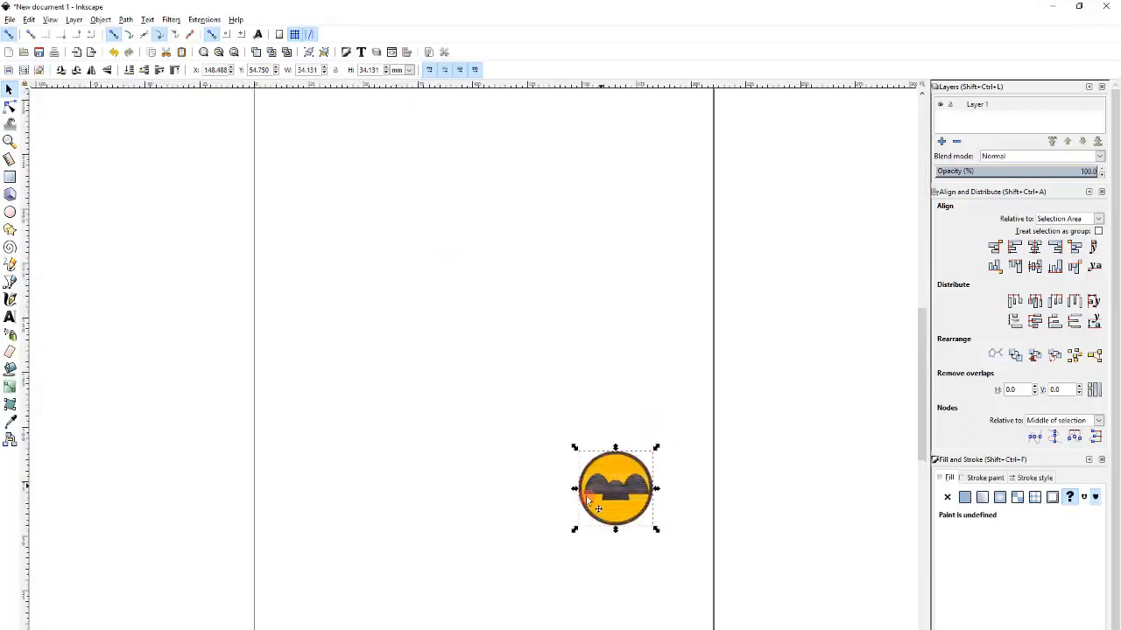
drag(603, 482, 289, 452)
scroll(315, 418, down, 2)
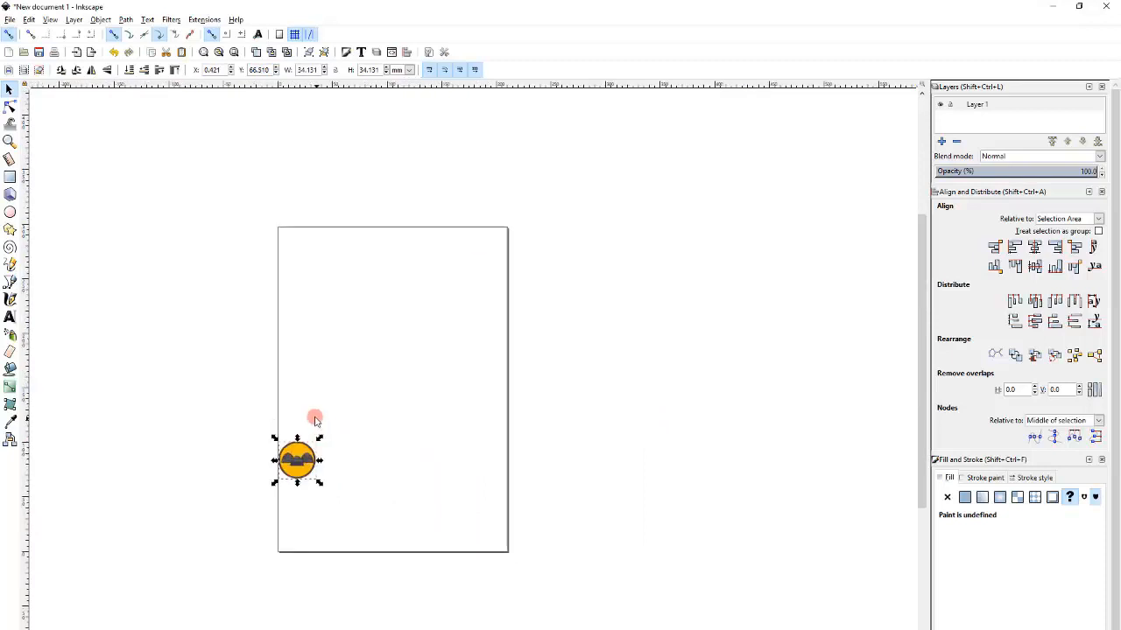
- Open the document properties and place the dialog nearer the middle of the canvas
click(10, 20)
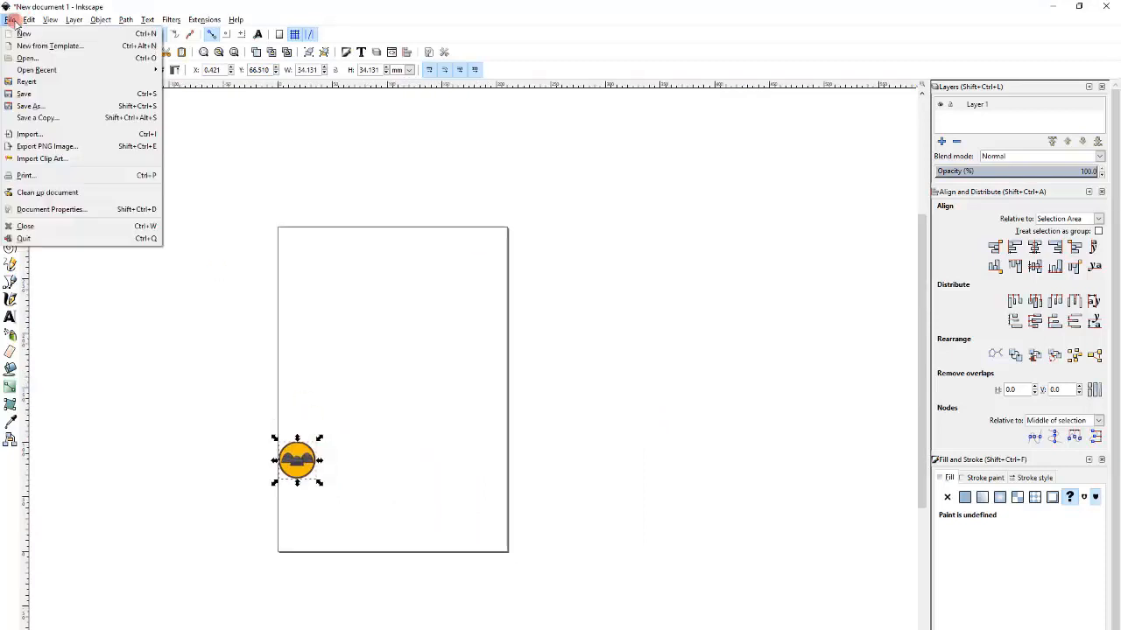
click(111, 213)
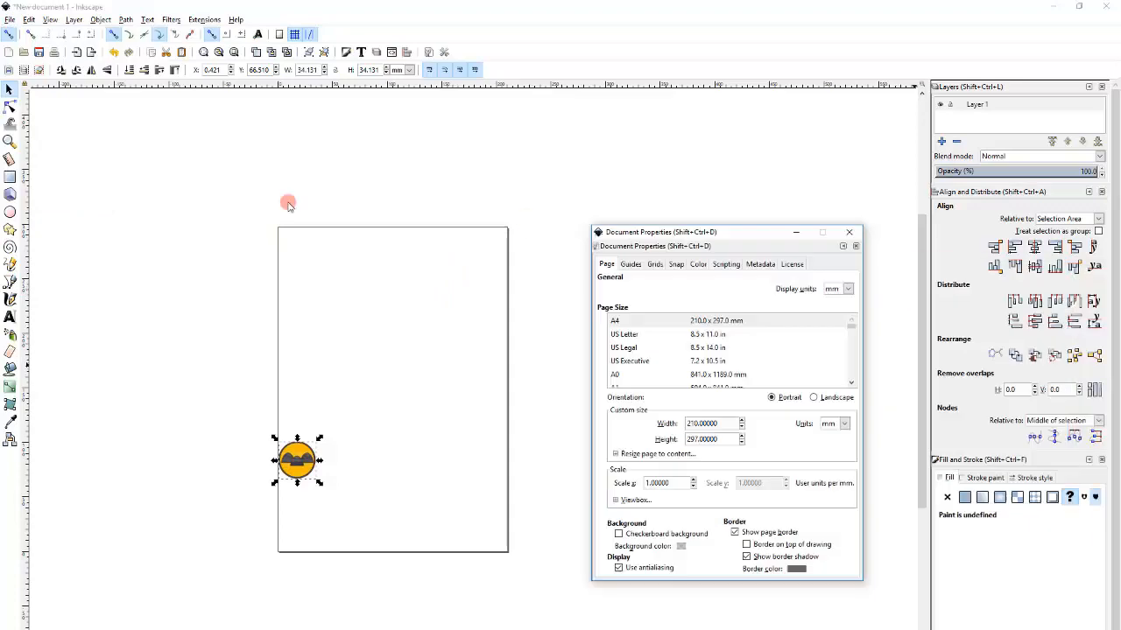
drag(612, 231, 400, 191)
- Set the custom page size to 600 wide by 600 high in pc units
click(609, 385)
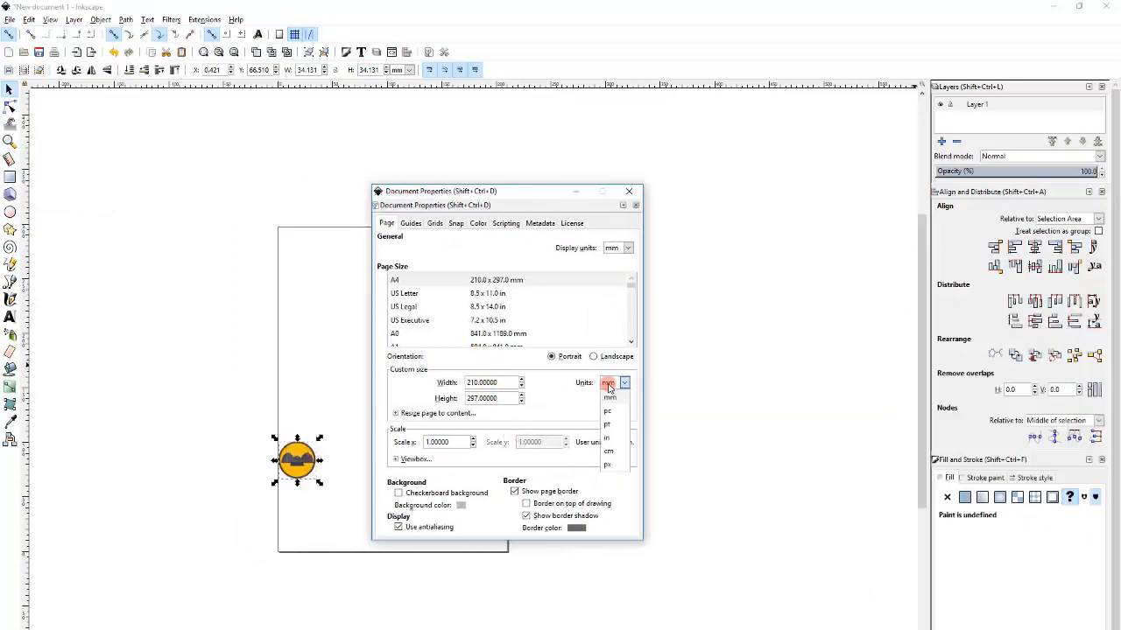
click(607, 411)
click(481, 383)
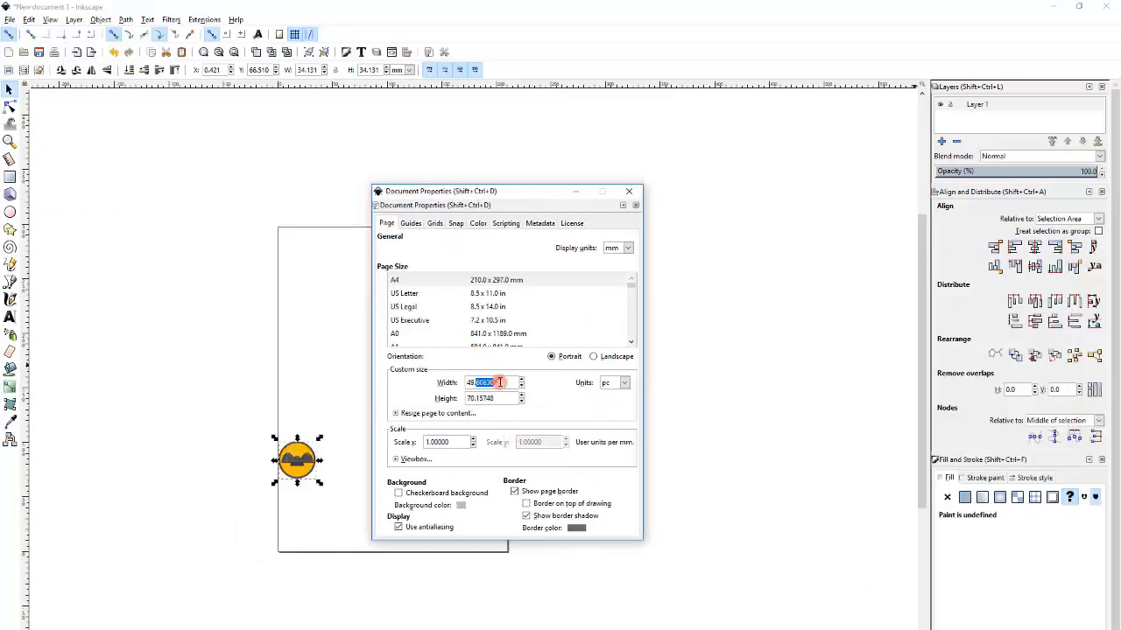
text(600)
key(Tab)
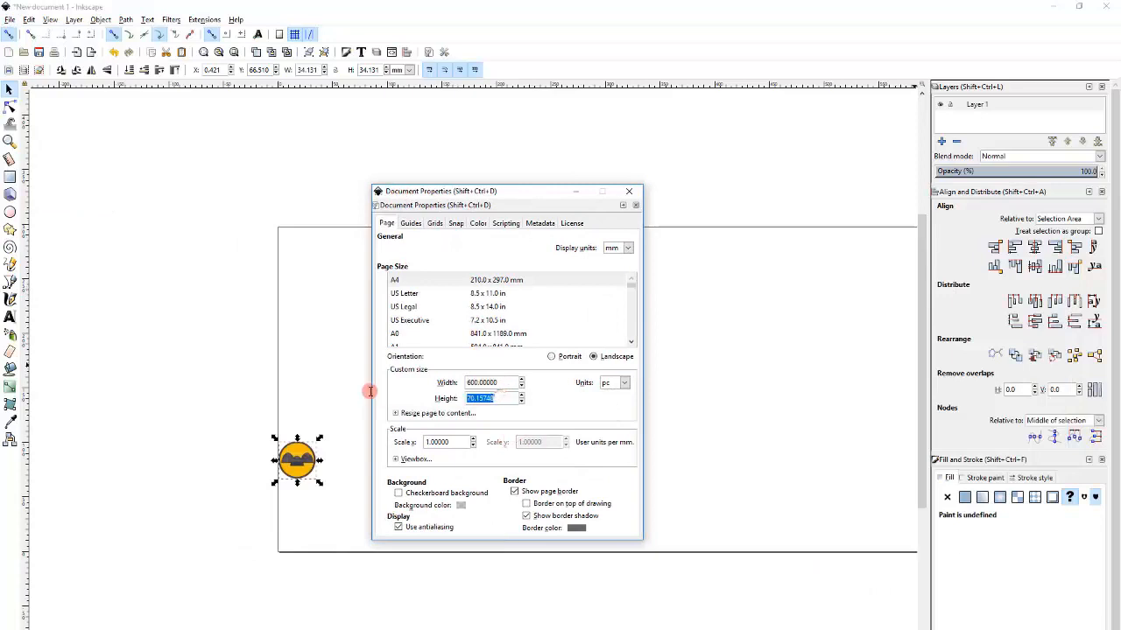
text(600)
click(505, 383)
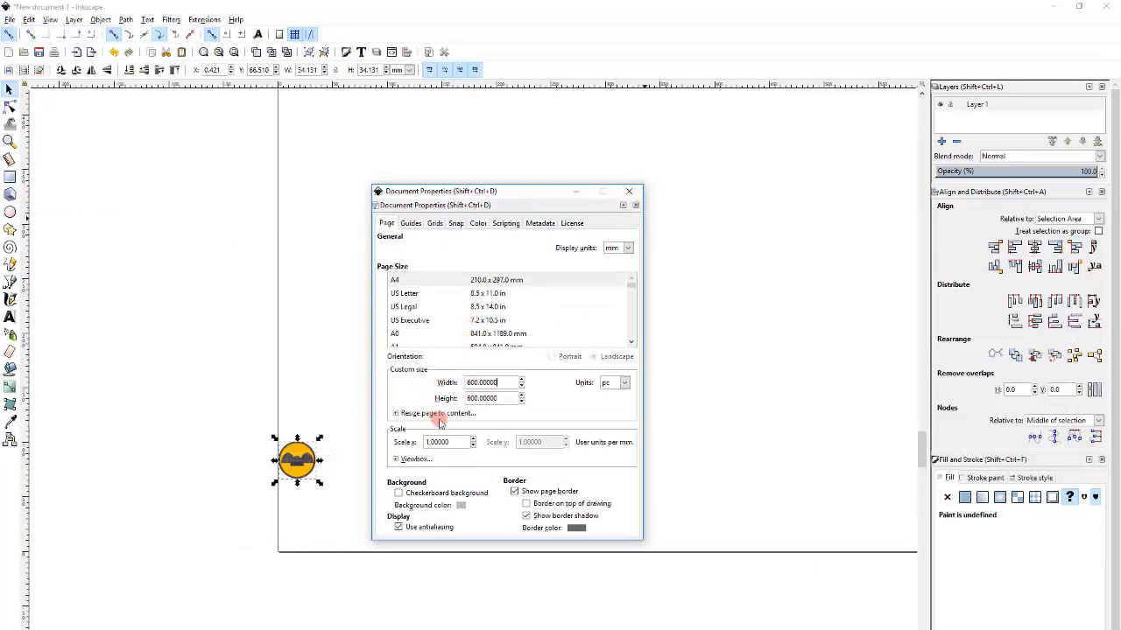
click(453, 442)
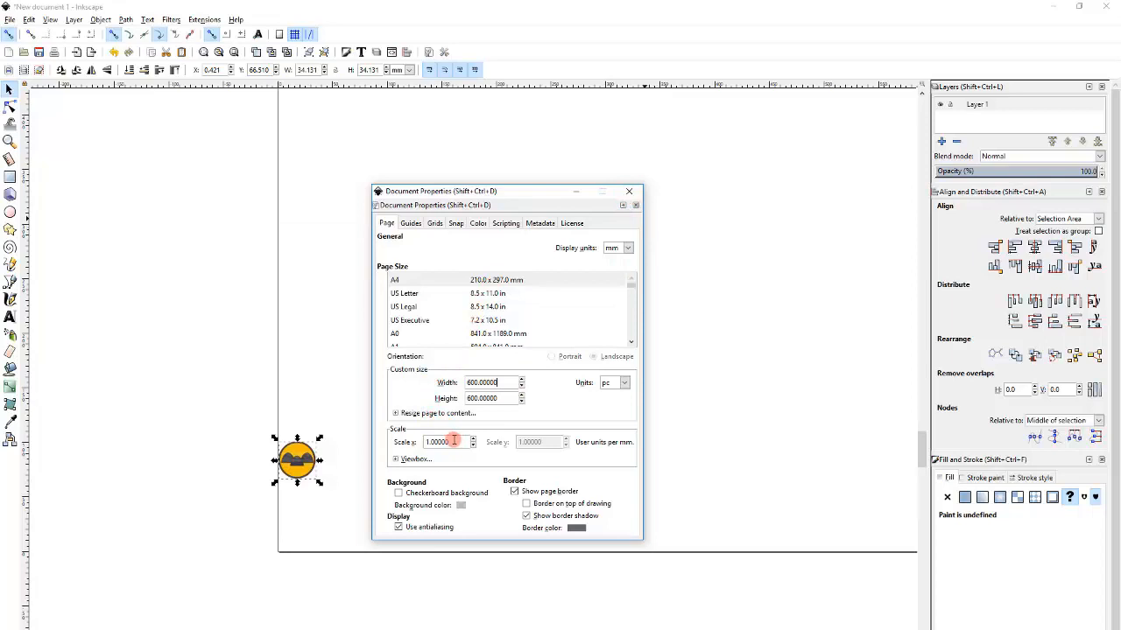
- Add a new rectangular grid to the document with X and Y spacing of 20 px
click(436, 223)
click(490, 249)
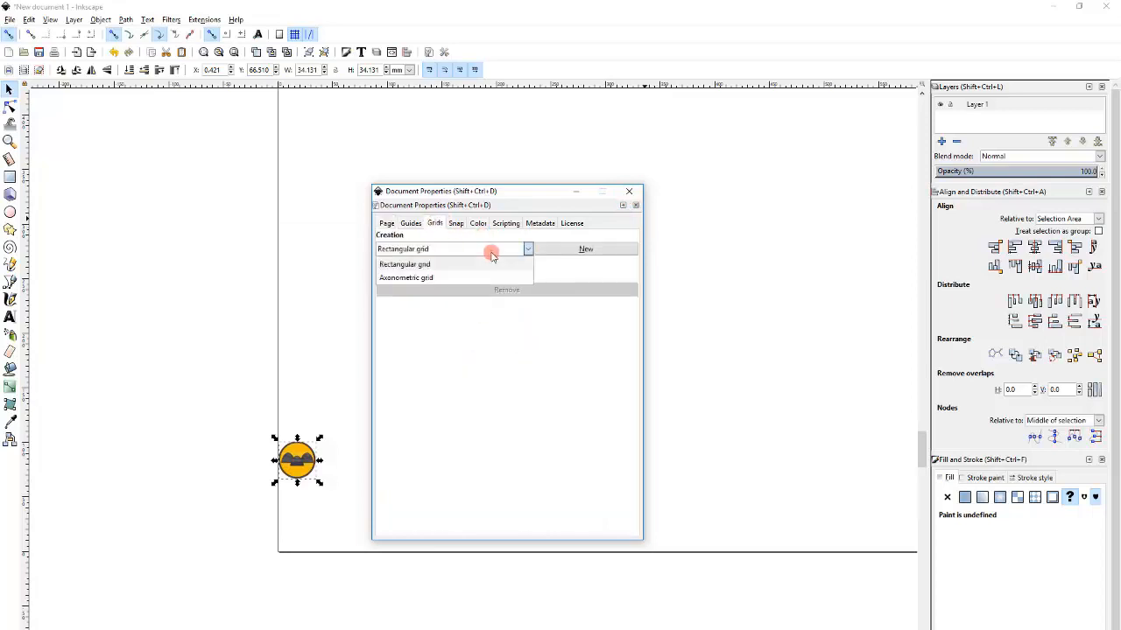
click(490, 256)
click(572, 251)
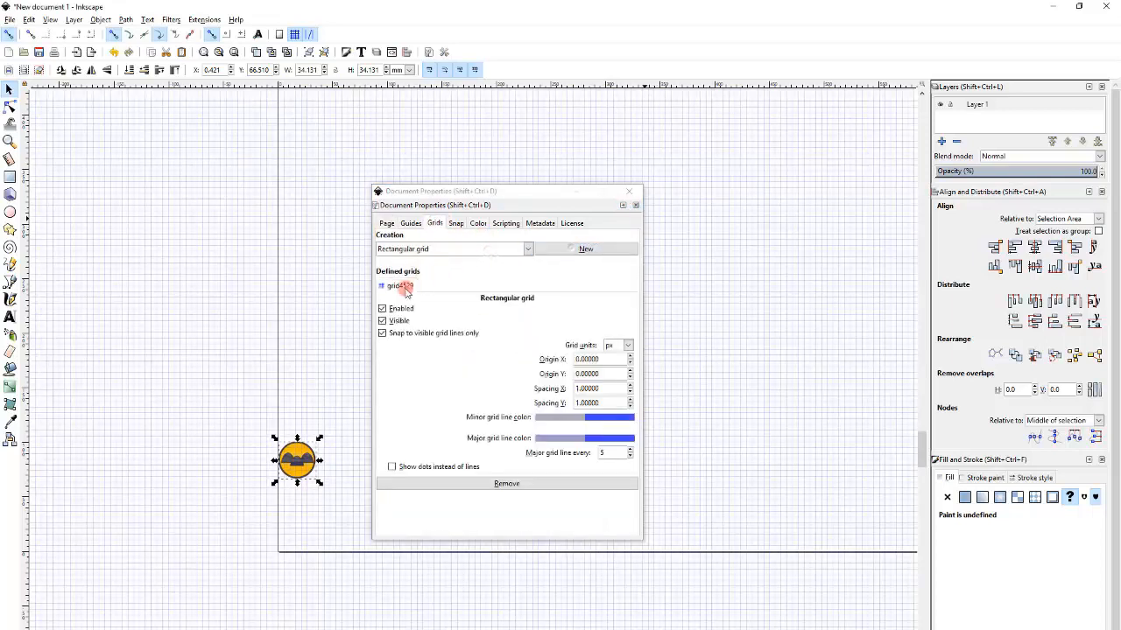
click(611, 389)
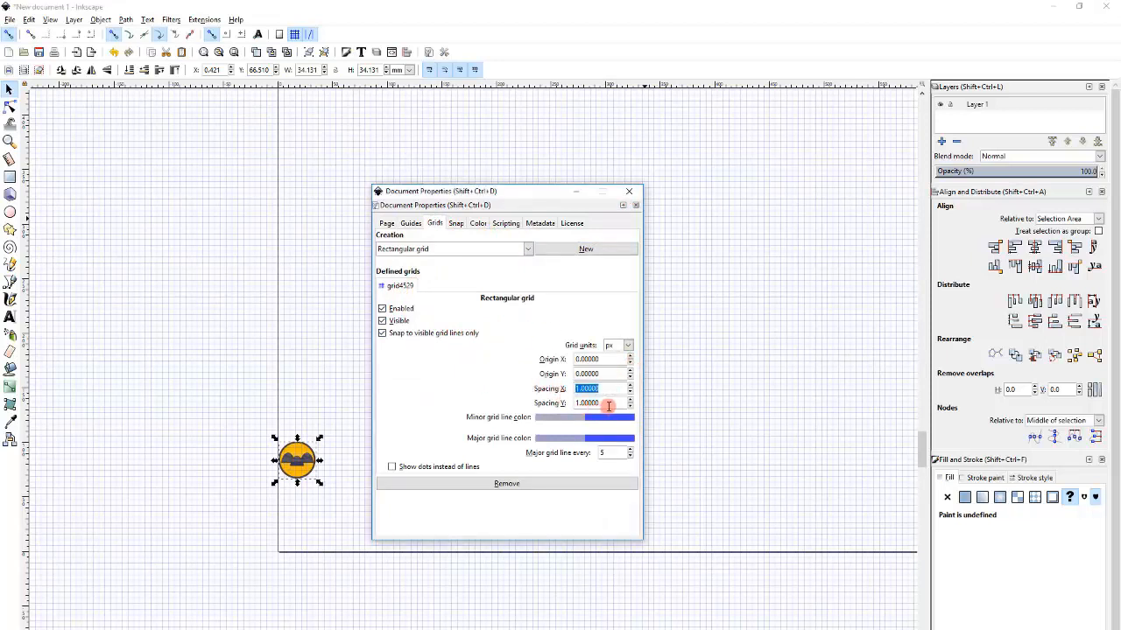
text(20)
key(Tab)
text(20)
key(Tab)
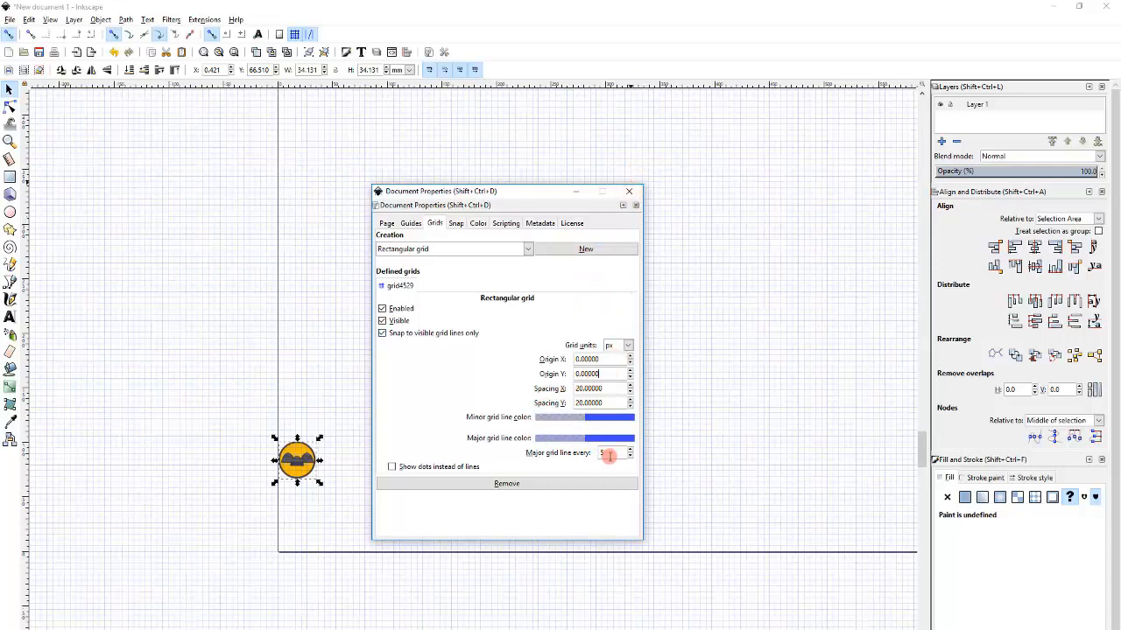
- Change the grid units to pc and set the X and Y spacing to 10
click(616, 346)
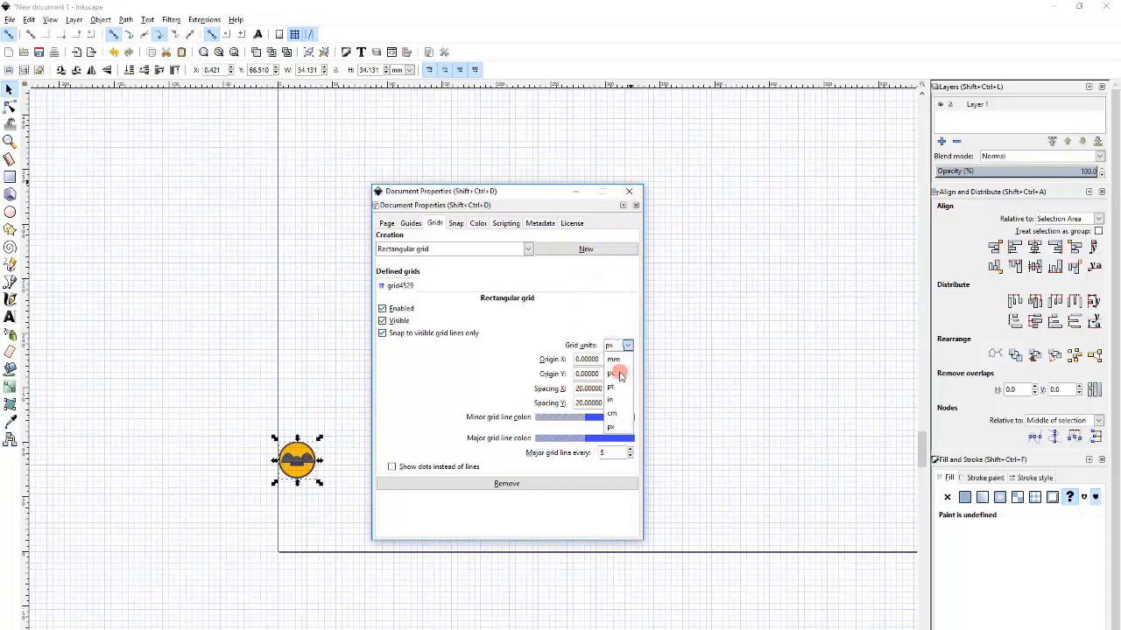
click(615, 373)
text(10)
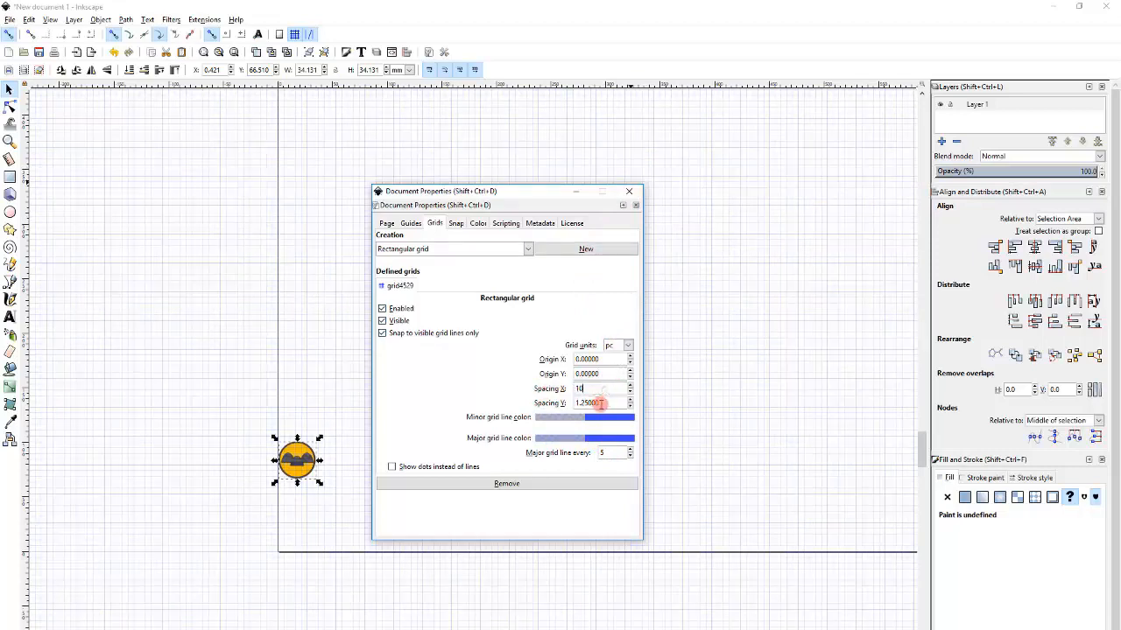
key(Tab)
text(10)
click(600, 388)
- Switch the grid units back to px and set both X and Y spacing to 20
click(625, 347)
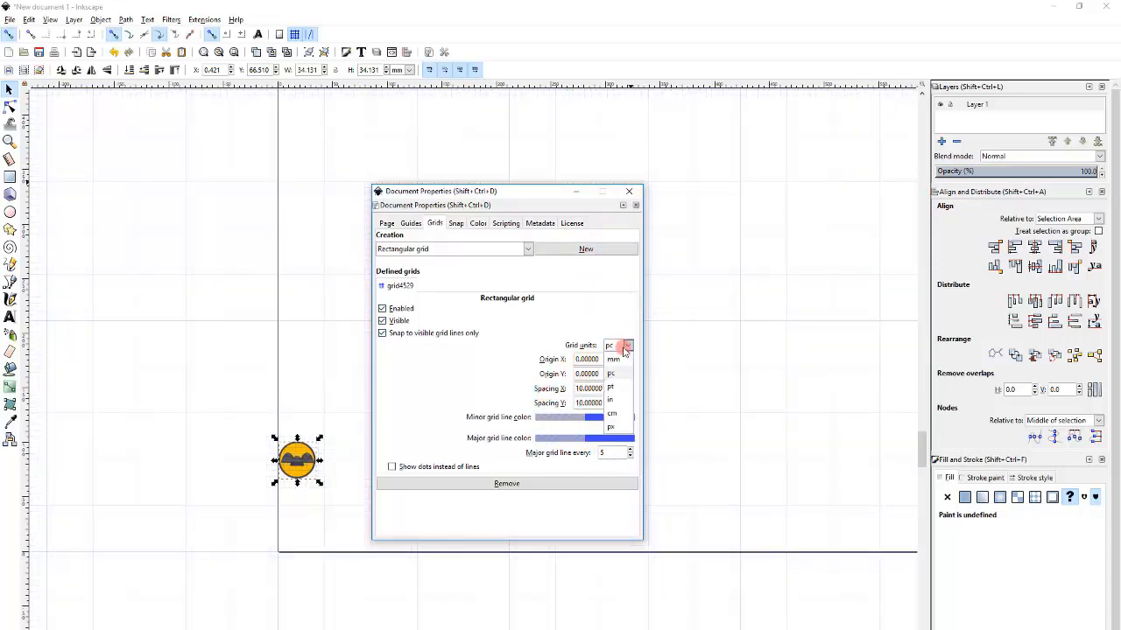
click(611, 426)
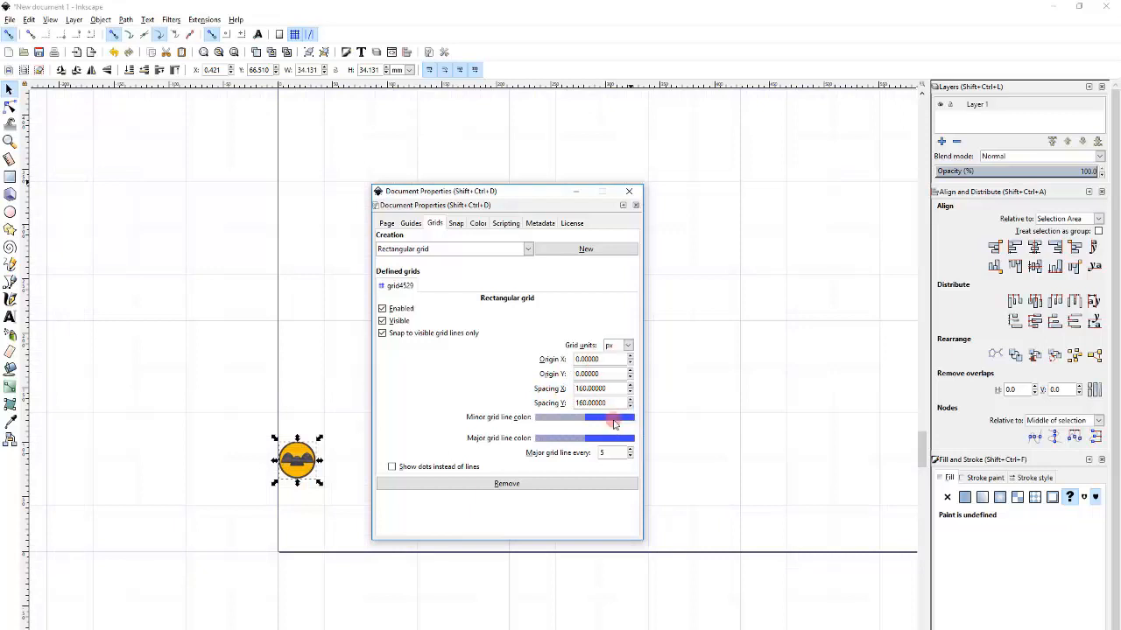
double_click(608, 388)
text(20)
key(Tab)
text(20)
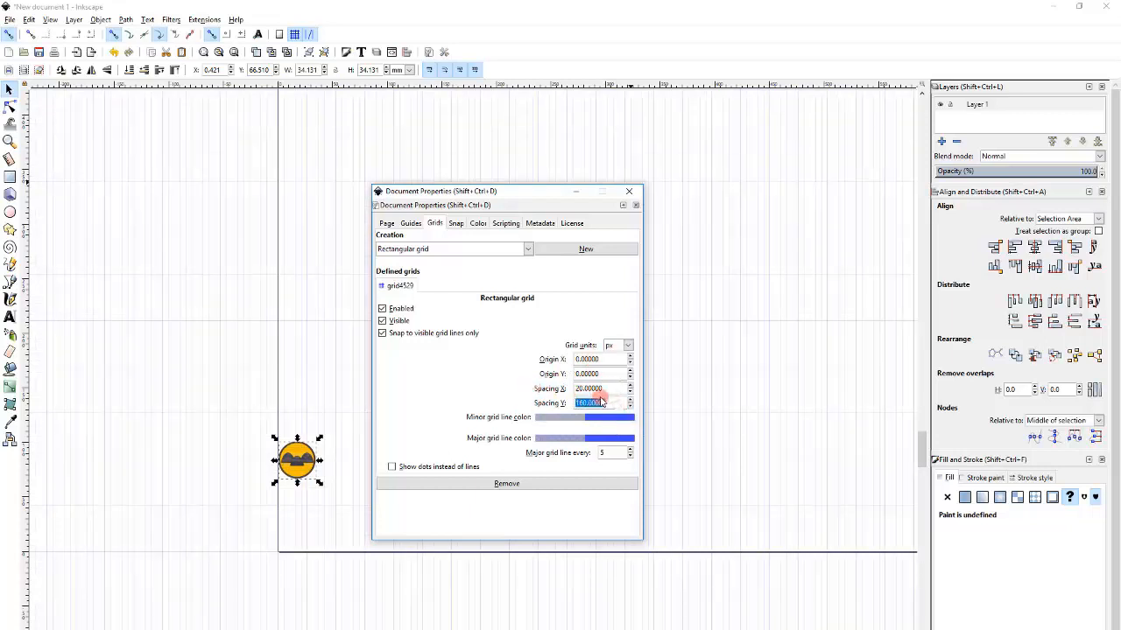
click(605, 391)
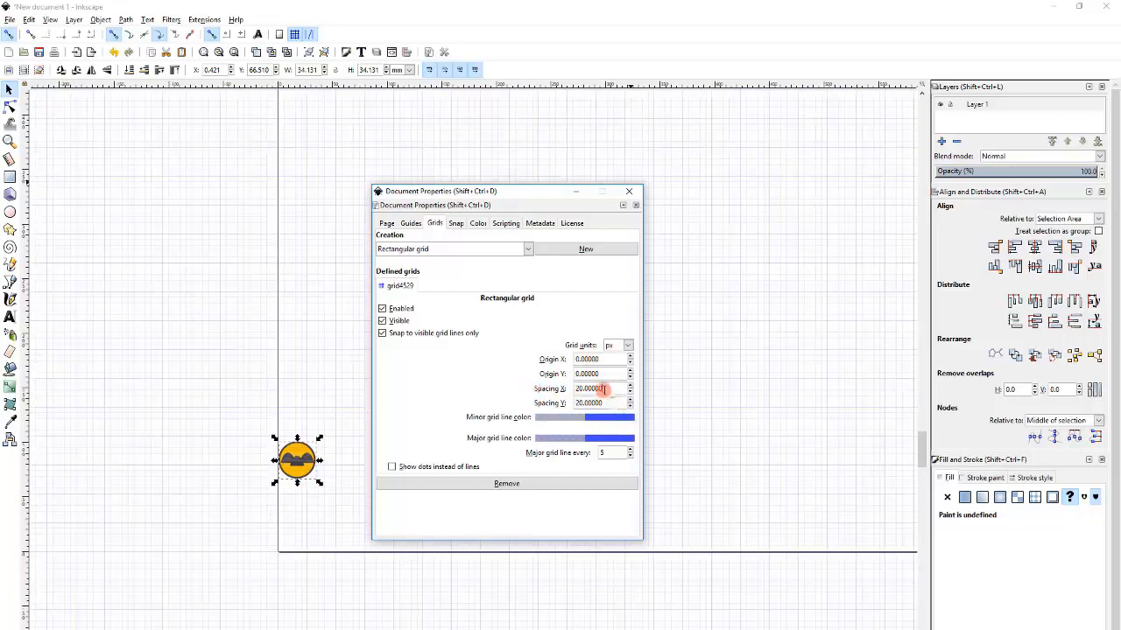
- Set the custom page size to 600 by 600 px and close the document properties
click(386, 225)
click(610, 383)
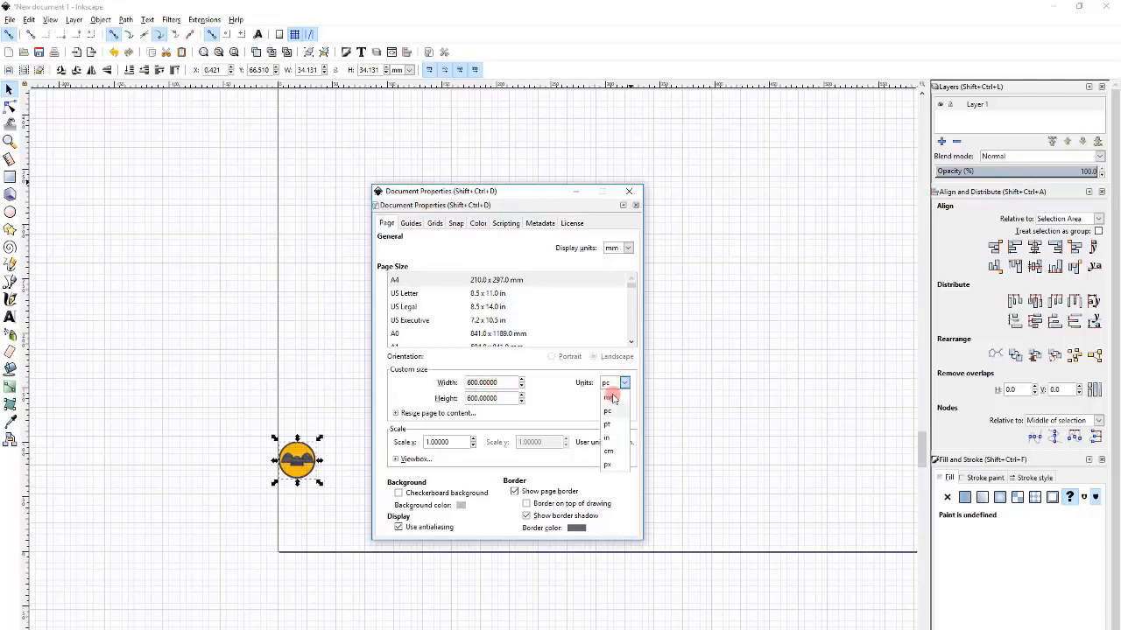
click(615, 464)
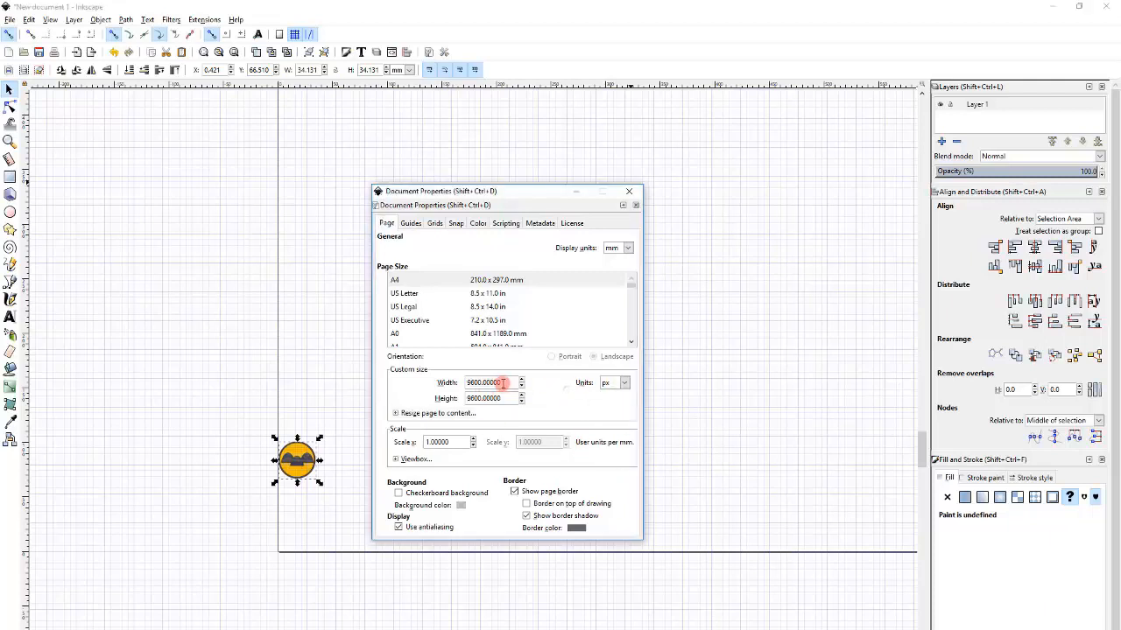
triple_click(503, 383)
text(600)
key(Return)
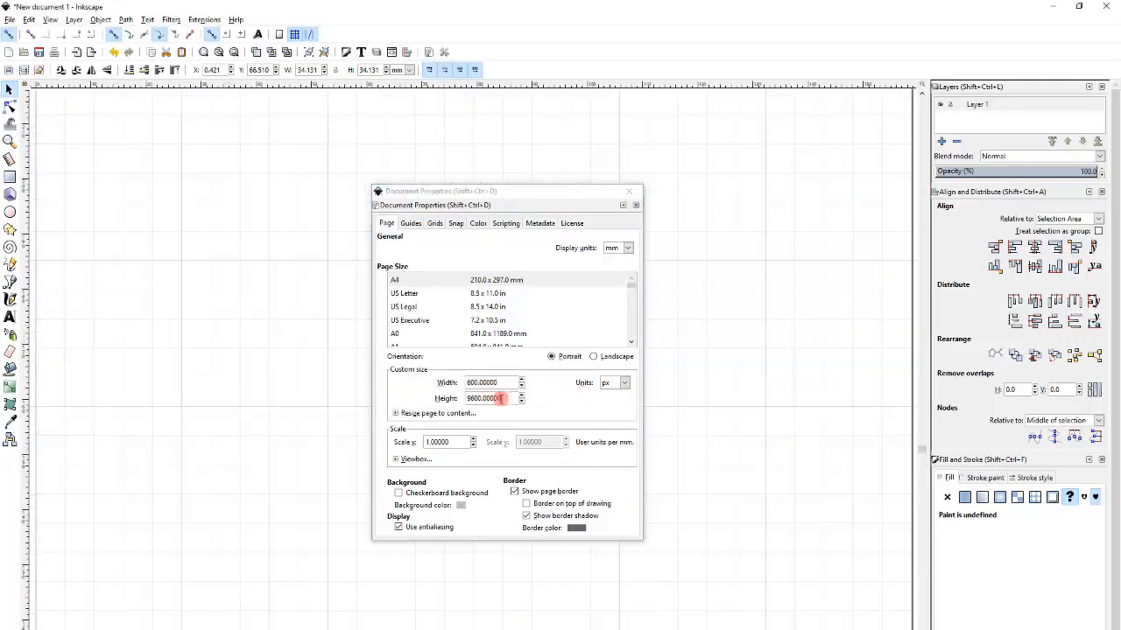
triple_click(501, 398)
text(6000)
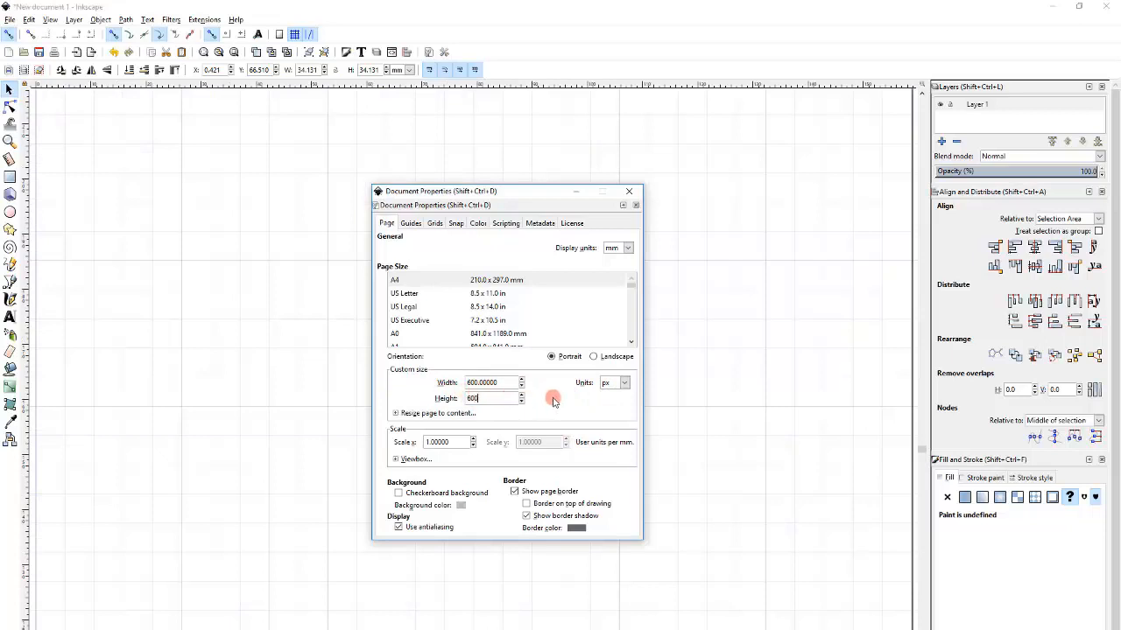
key(Return)
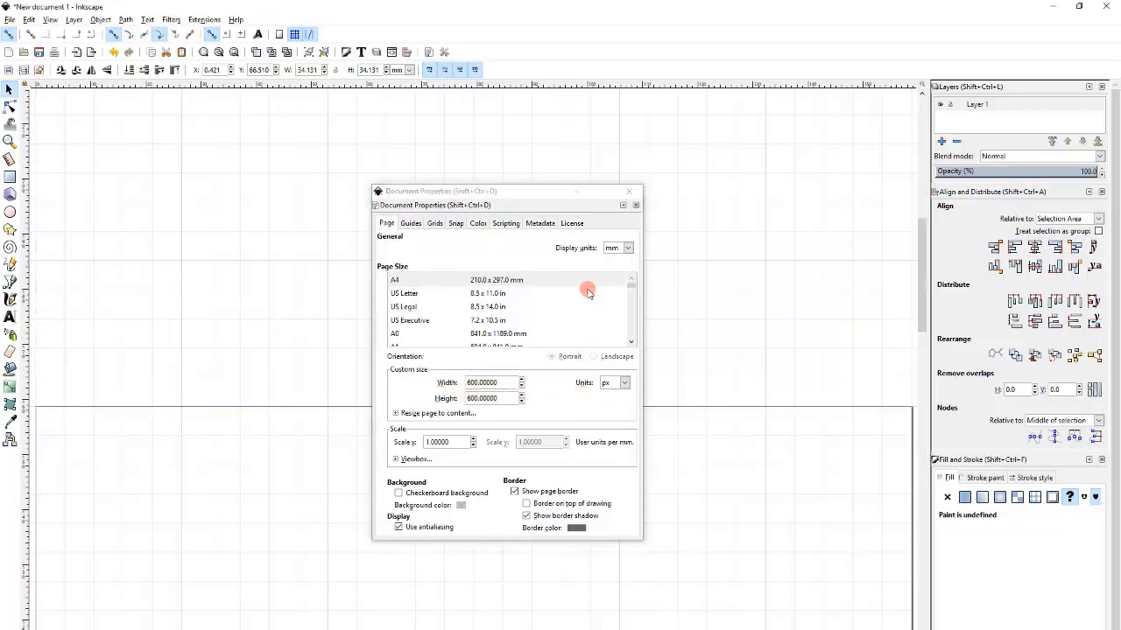
click(628, 193)
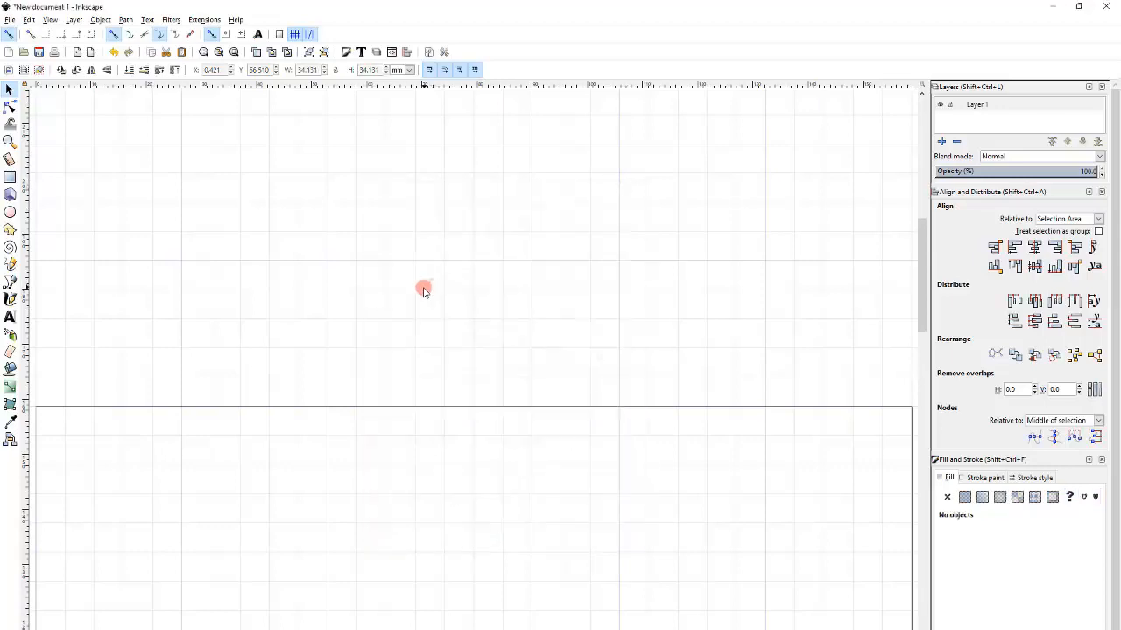
- Move the imported logo image down to the page's lower-left corner and deselect it
scroll(431, 287, down, 3)
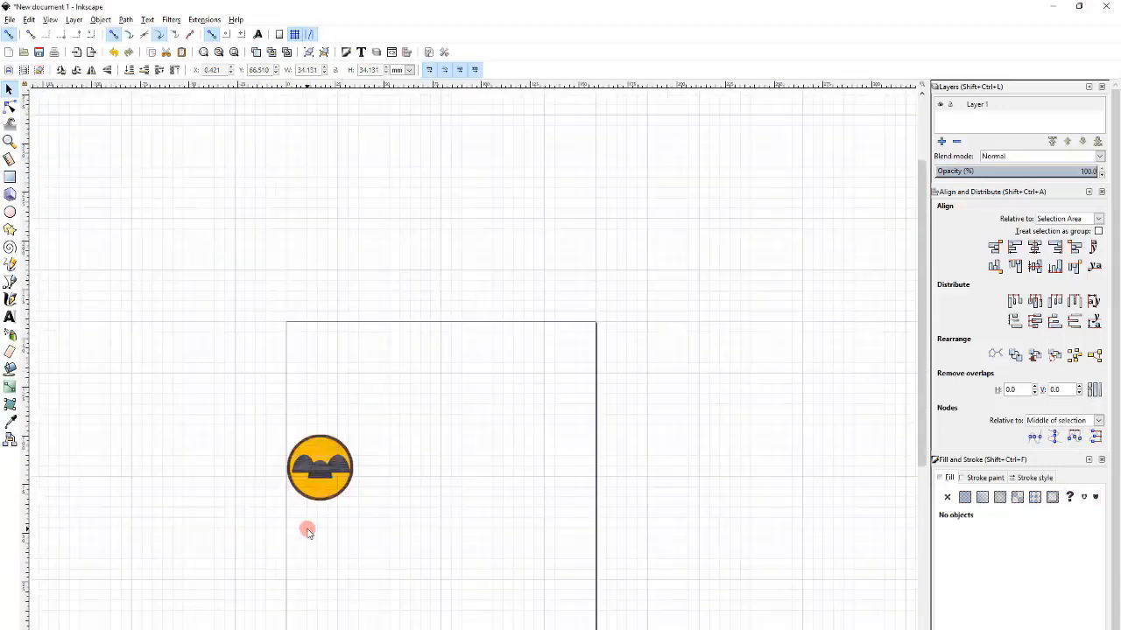
click(320, 477)
drag(319, 477, 319, 603)
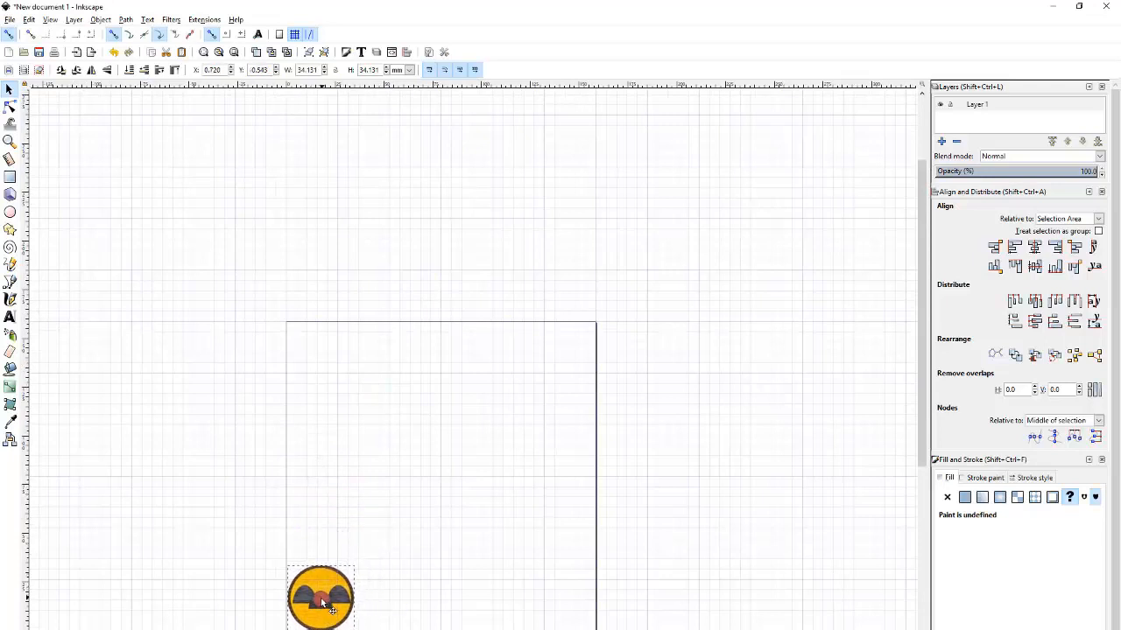
click(144, 243)
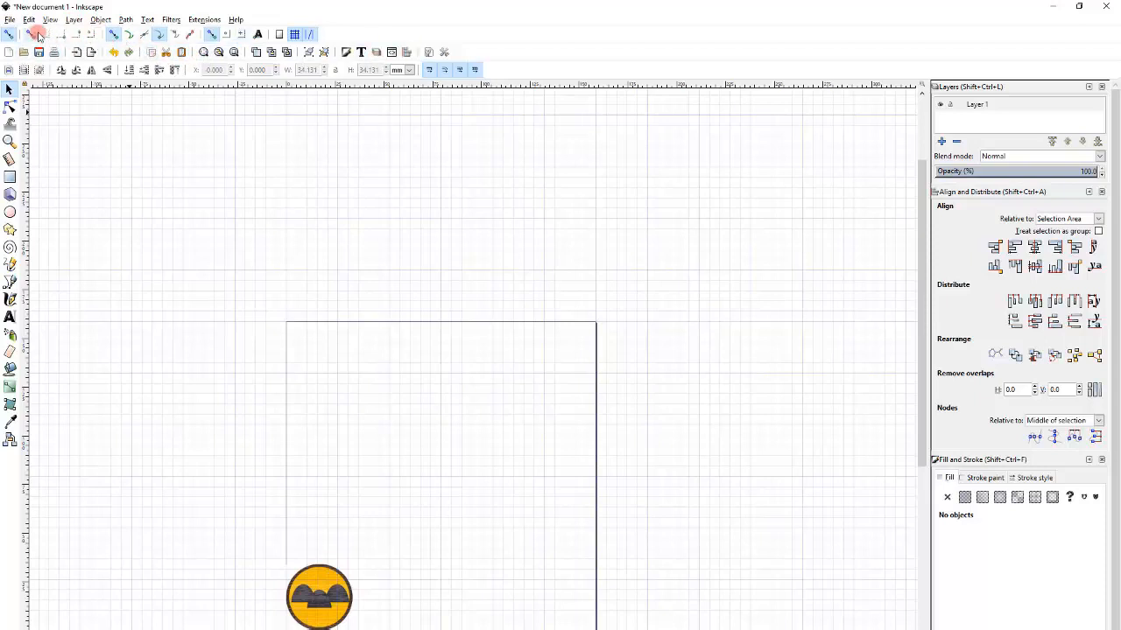
click(50, 19)
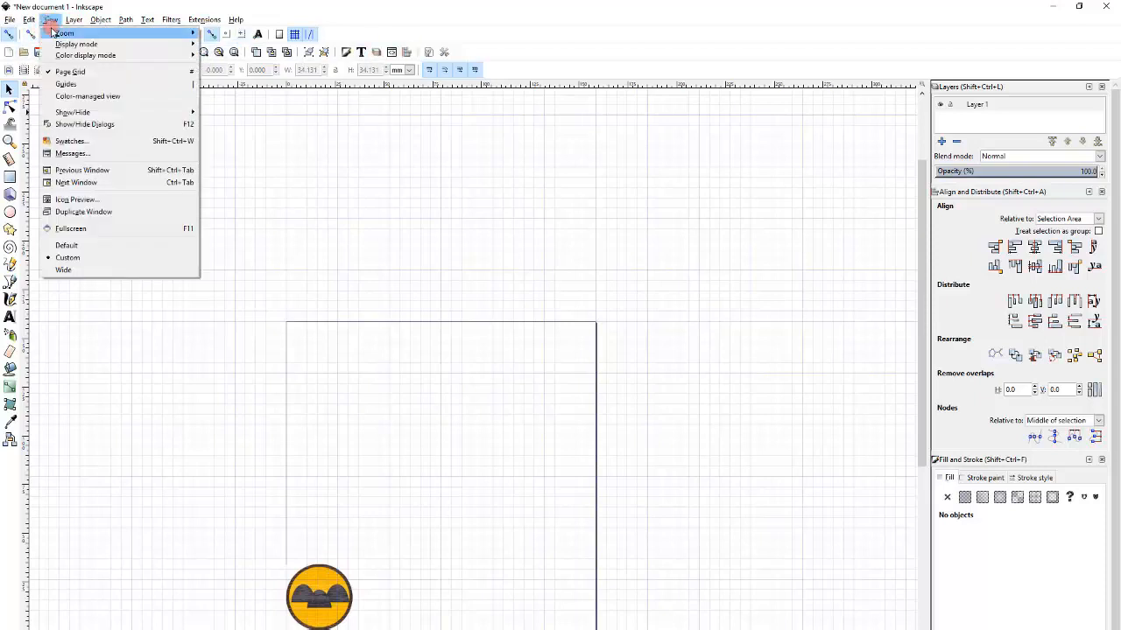
click(107, 244)
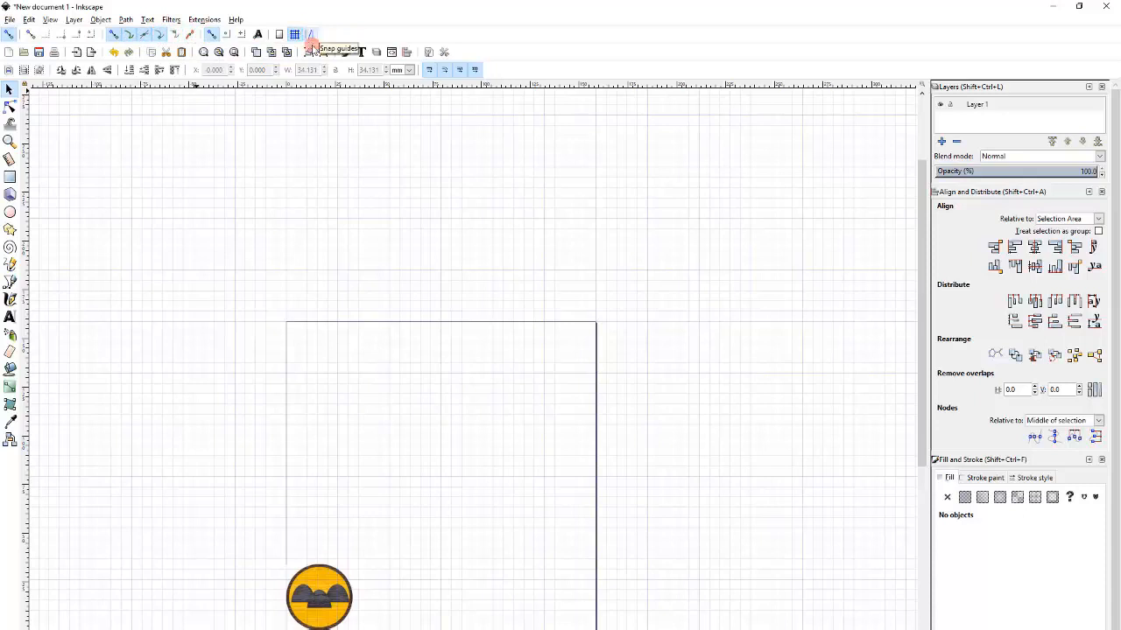
- Snap the logo image to the page's lower-left corner and scale it proportionally to fill the page, 158.75 mm square
click(344, 605)
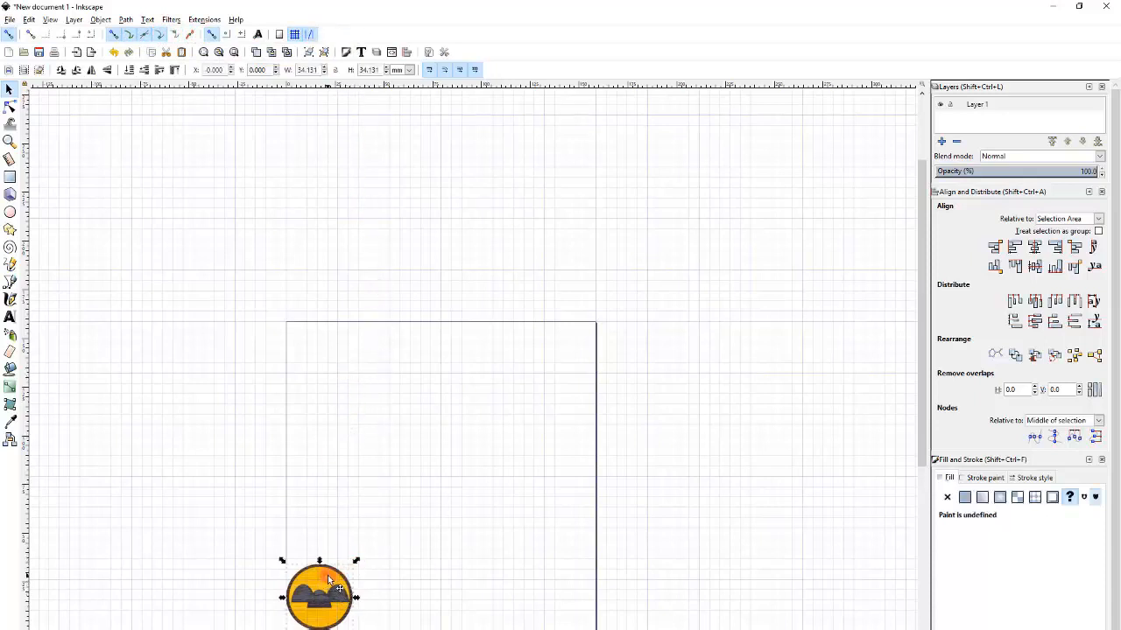
drag(328, 581, 382, 566)
scroll(285, 627, up, 4)
key(5)
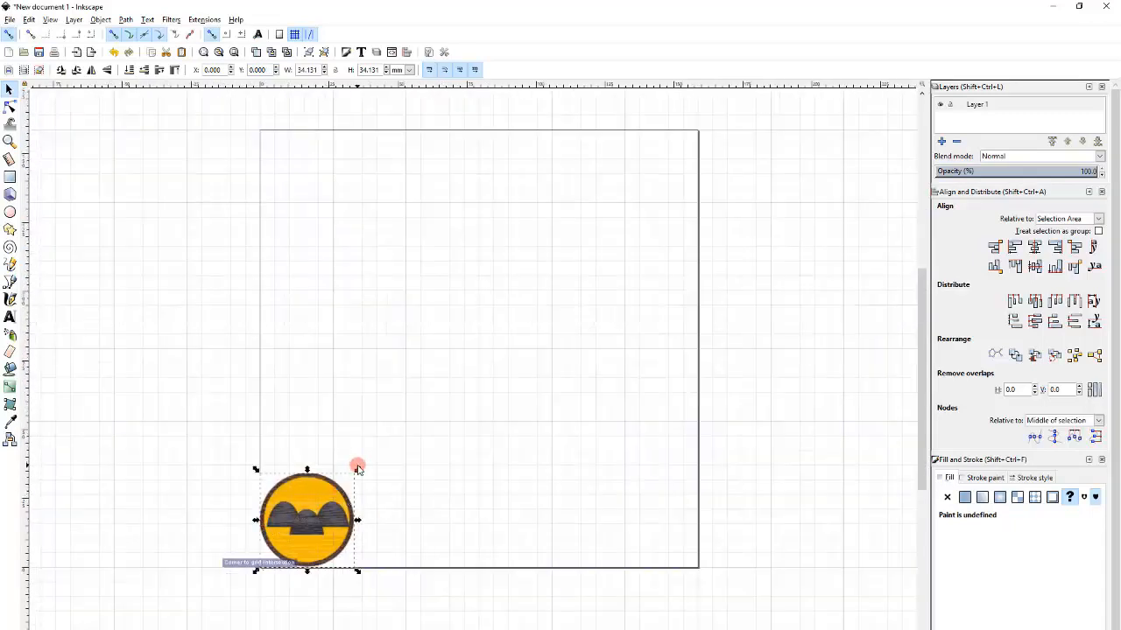
drag(357, 469, 726, 128)
click(776, 237)
scroll(388, 345, down, 1)
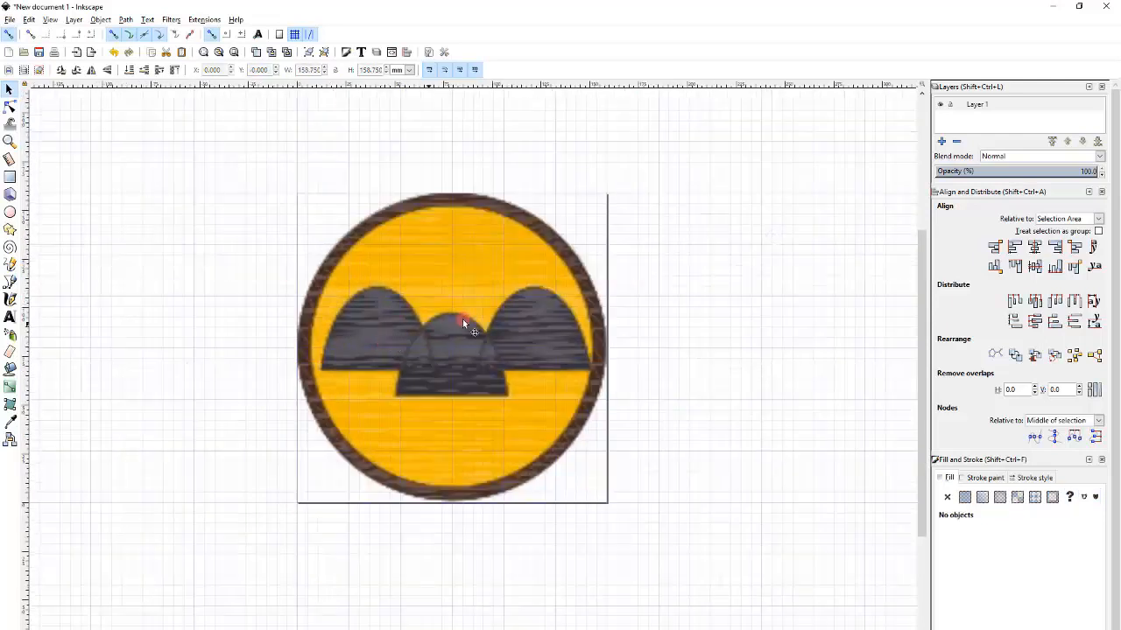
- Rename Layer 1, which holds the logo image, to Image
click(988, 108)
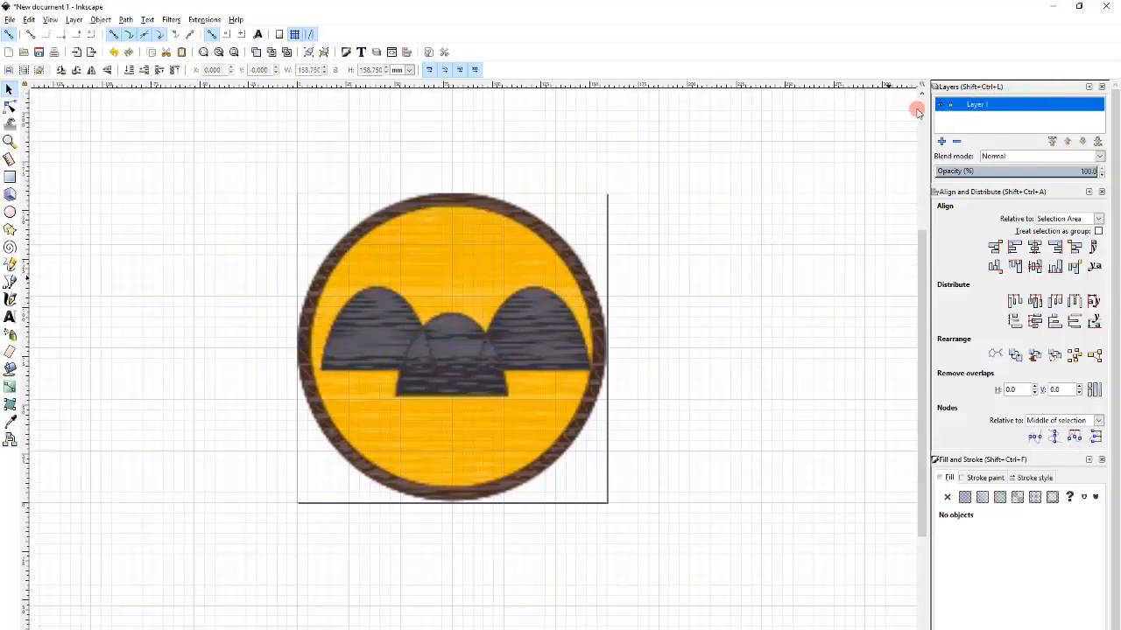
double_click(979, 107)
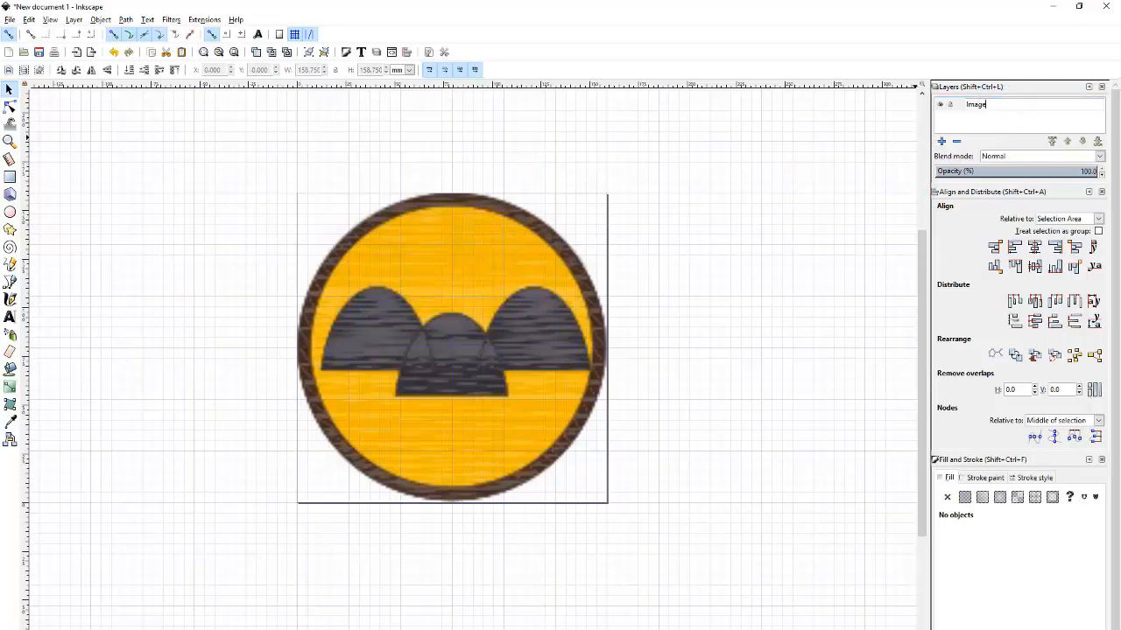
click(998, 112)
- Add two layers above the Image layer, Background and, above it, Pattern
click(941, 141)
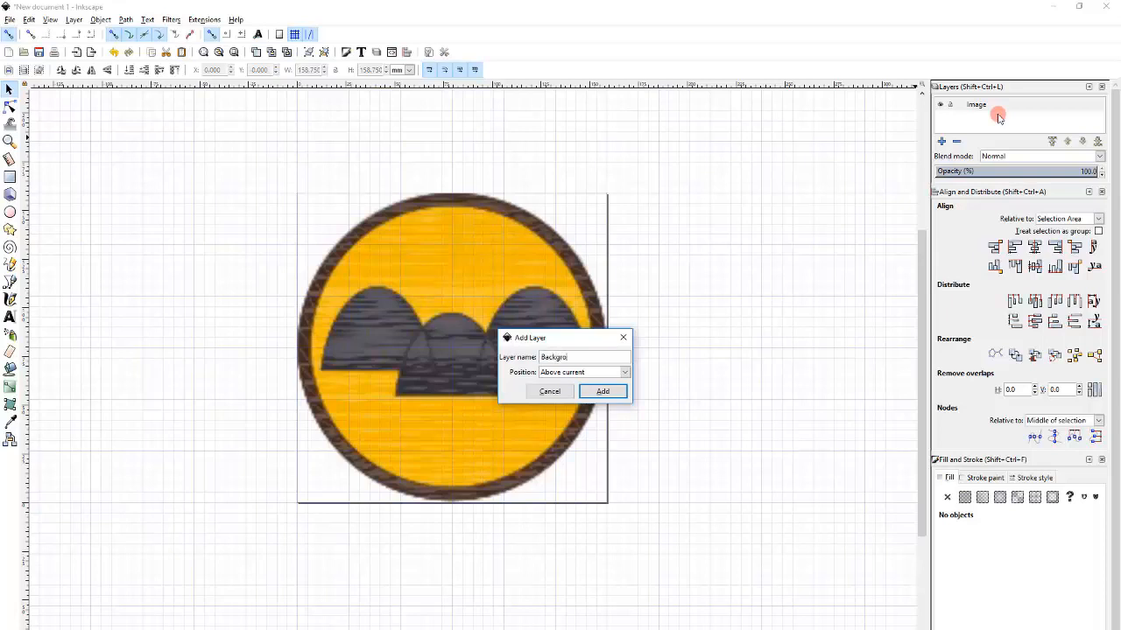
key(Return)
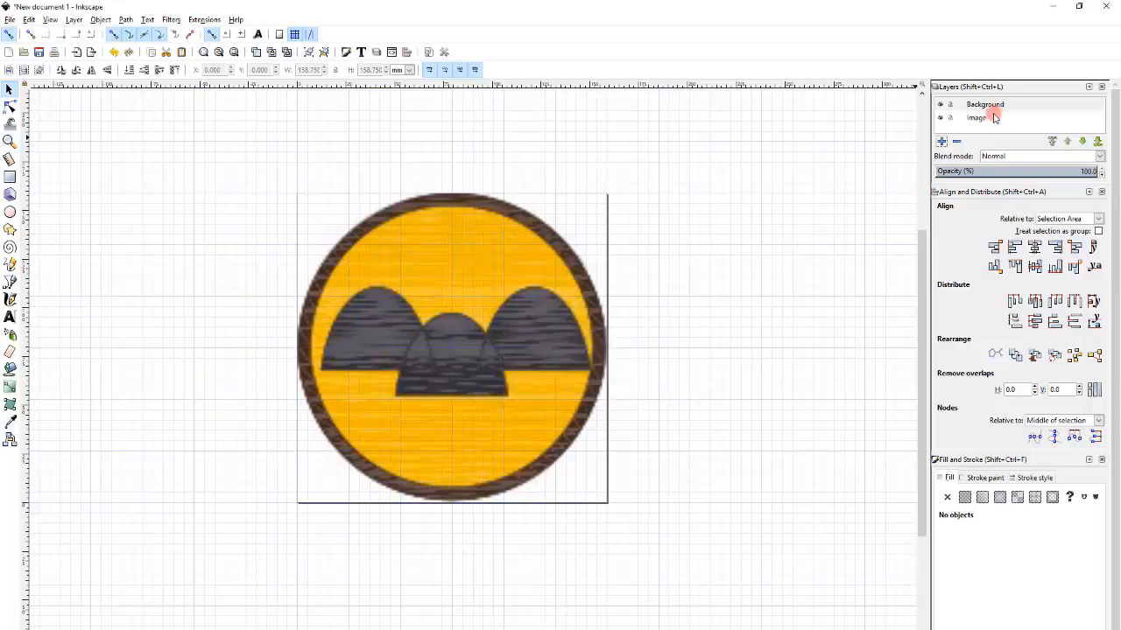
click(941, 141)
text(Pattern)
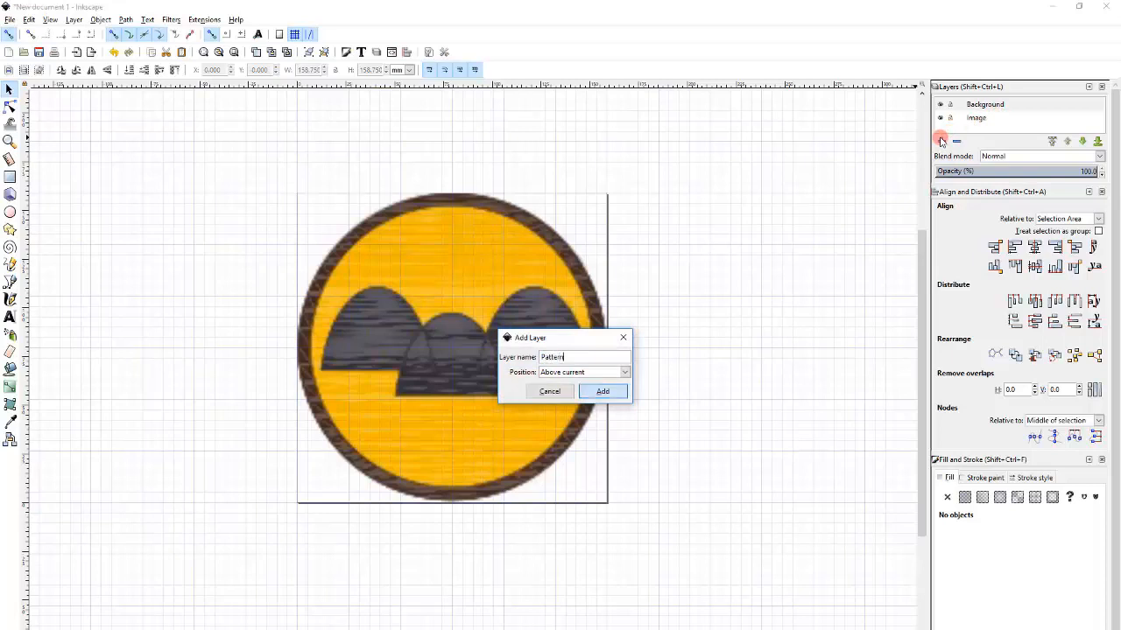
key(Return)
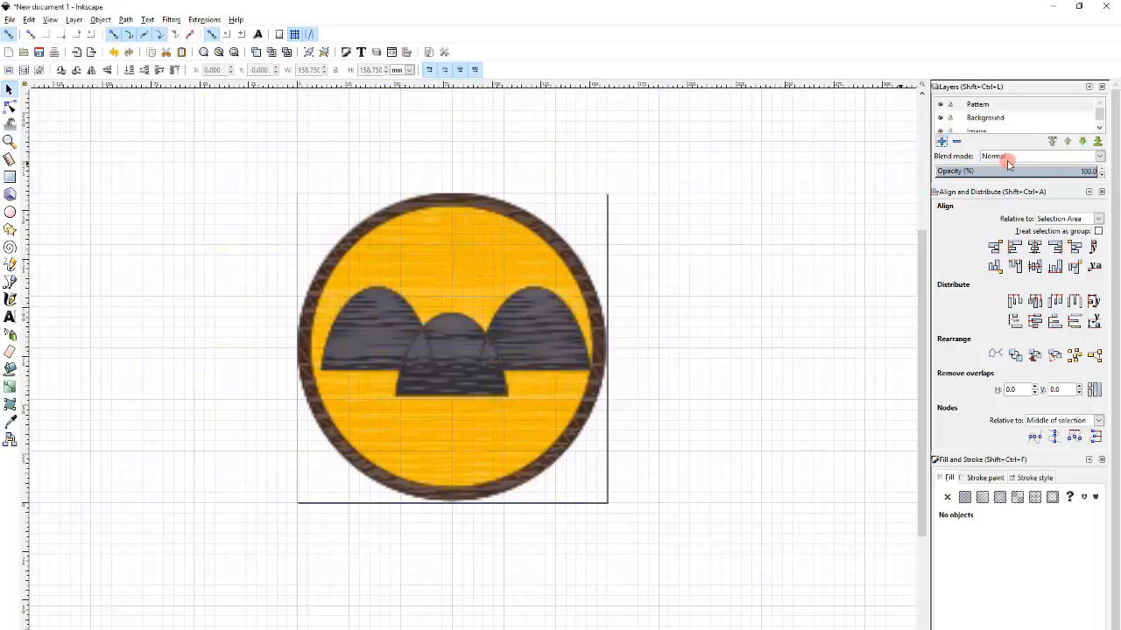
- On the Background layer, draw a semicircle with a radius of about 85 mm over the logo
click(996, 117)
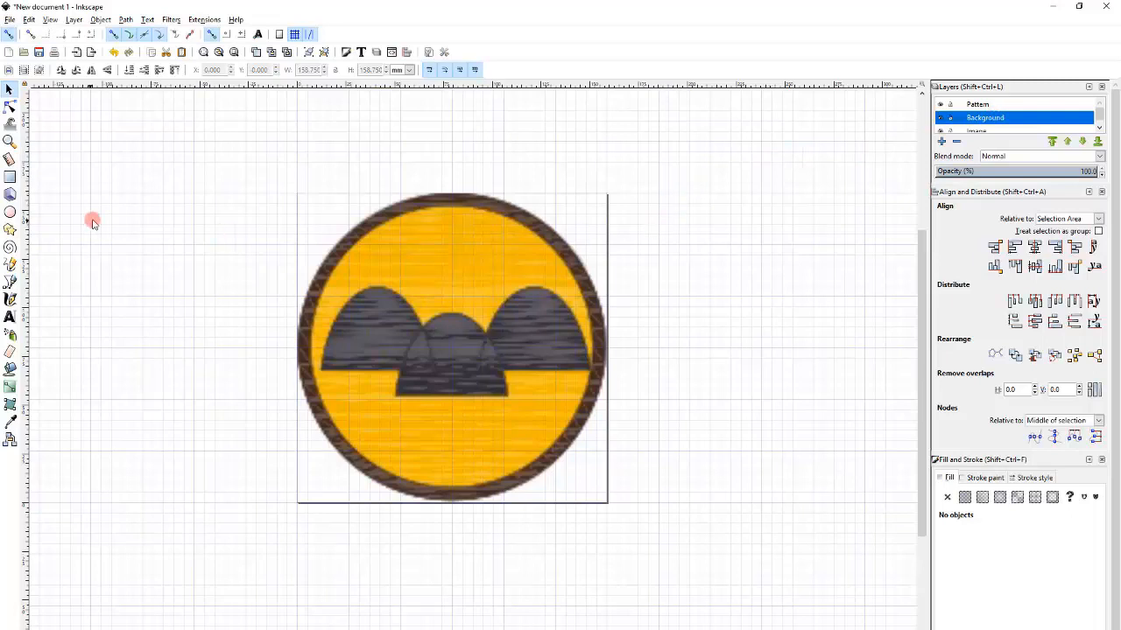
click(10, 212)
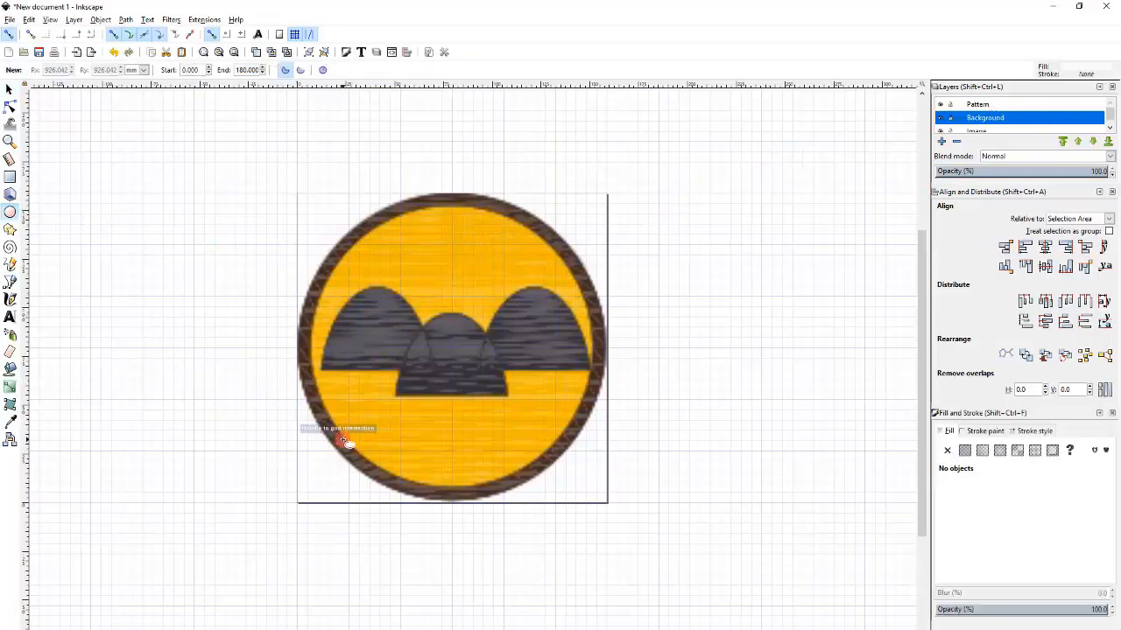
mouse_move(338, 435)
mouse_down()
mouse_move(517, 285)
mouse_move(668, 110)
mouse_up()
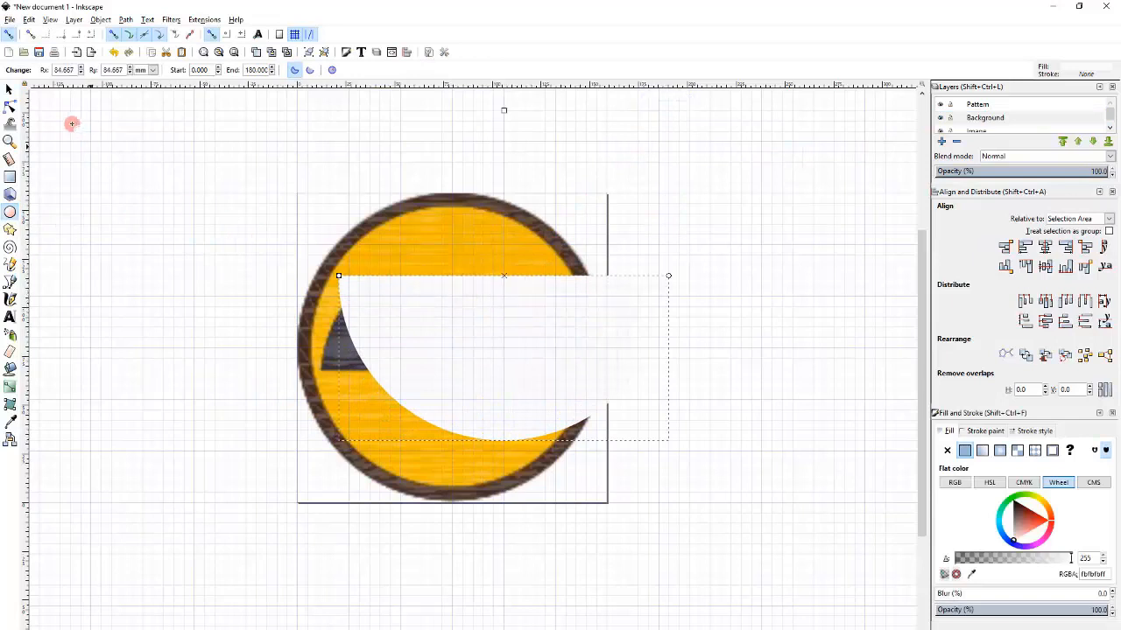
- Move the semicircle down to the page's lower edge and resize it to 158.75 mm wide and 79.375 mm high
click(9, 89)
drag(395, 290, 391, 371)
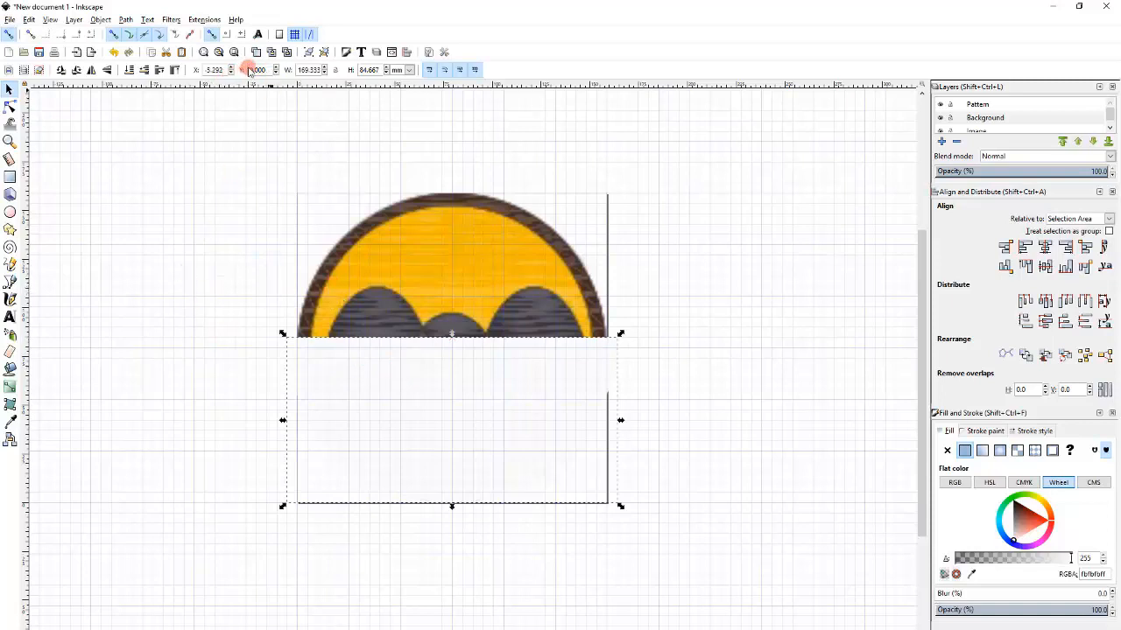
click(304, 70)
key(e)
drag(616, 337, 527, 381)
key(s)
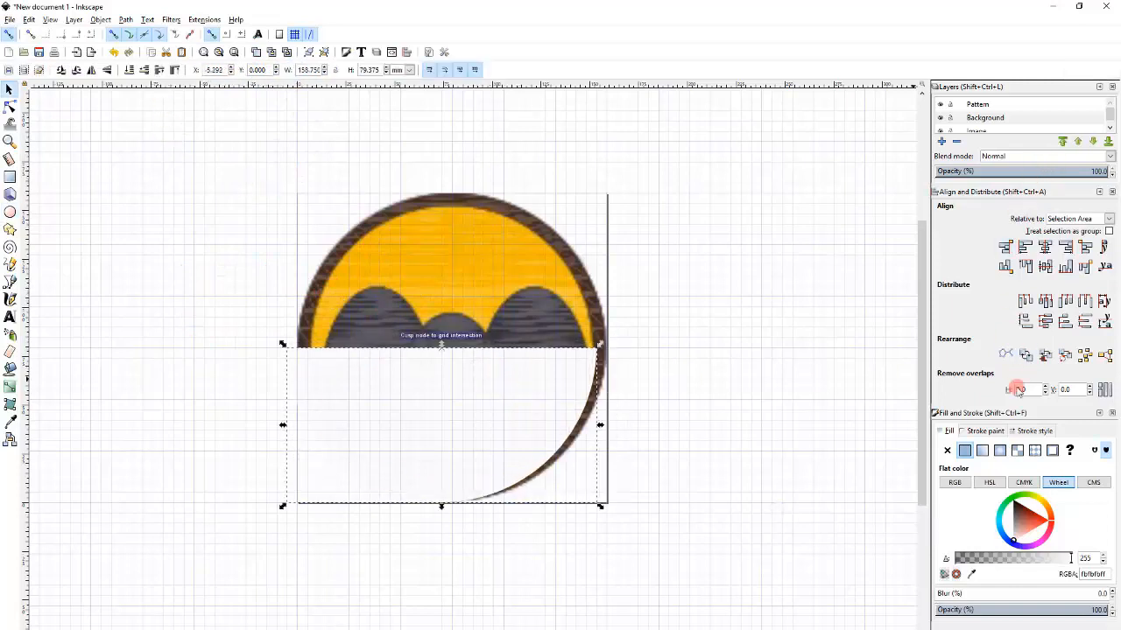
- Fill the semicircle with grey 9d9d9d at alpha 138 and shift it over the logo to X 0 and Y 5.292 mm
drag(1022, 528, 988, 523)
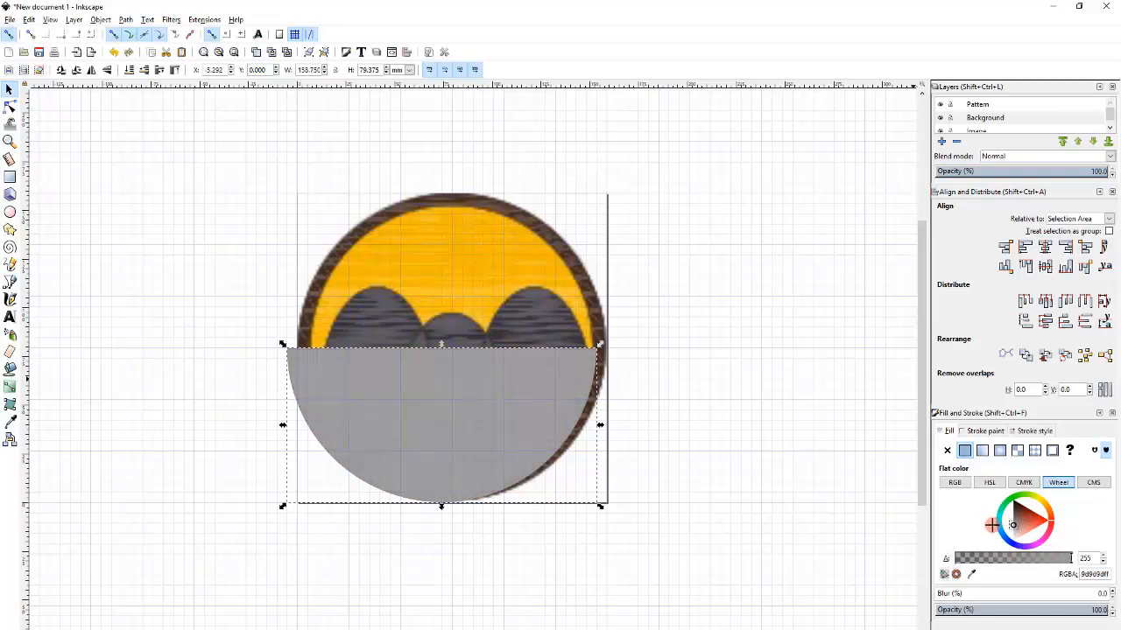
drag(545, 405, 554, 407)
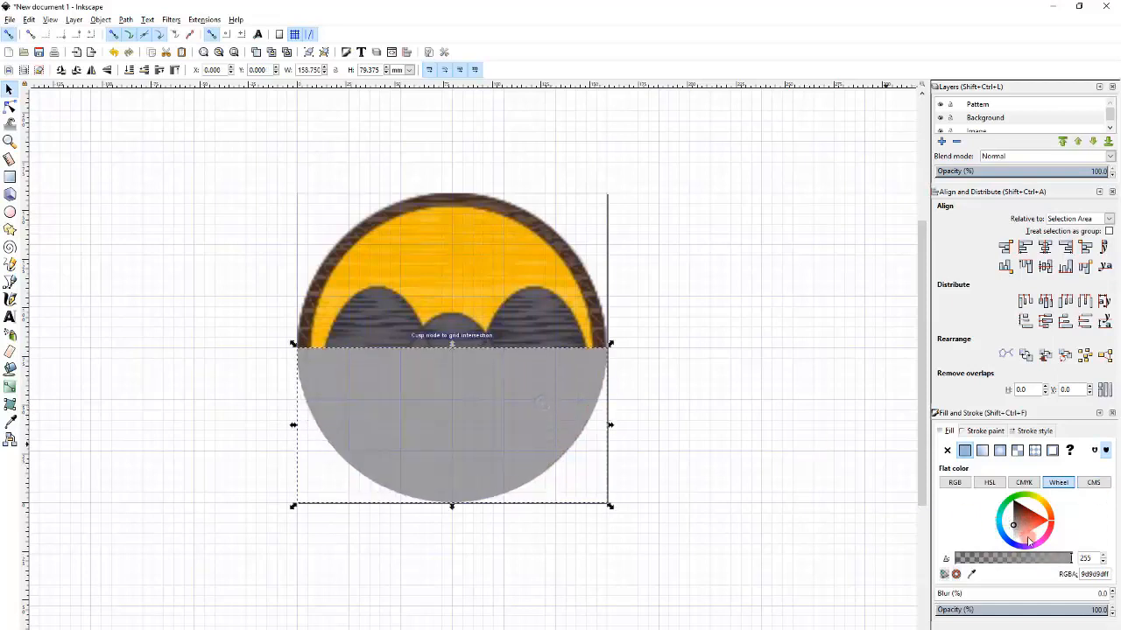
drag(1057, 562, 1016, 561)
drag(561, 399, 559, 388)
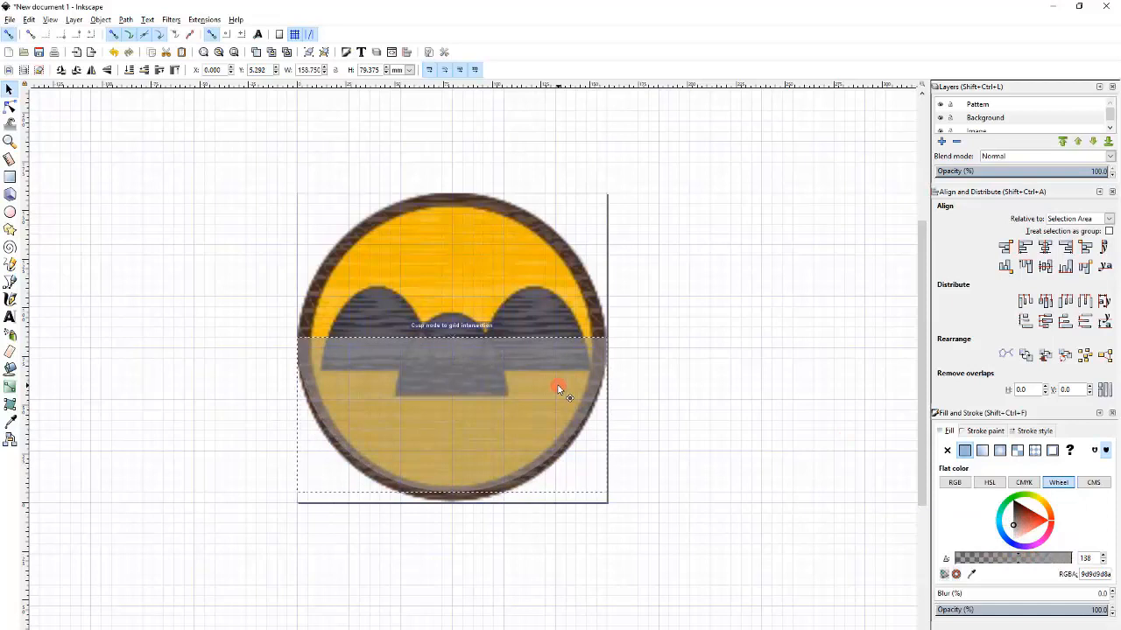
drag(559, 388, 559, 389)
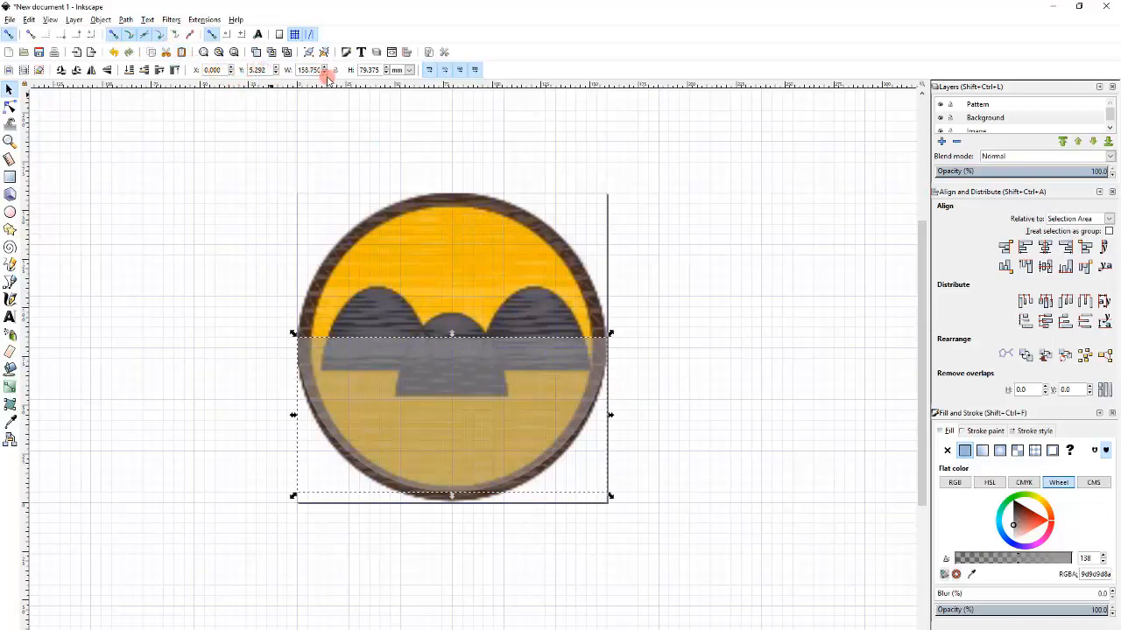
- Complete the semicircle into a full circle with an end angle of 360 and place it over the logo
key(e)
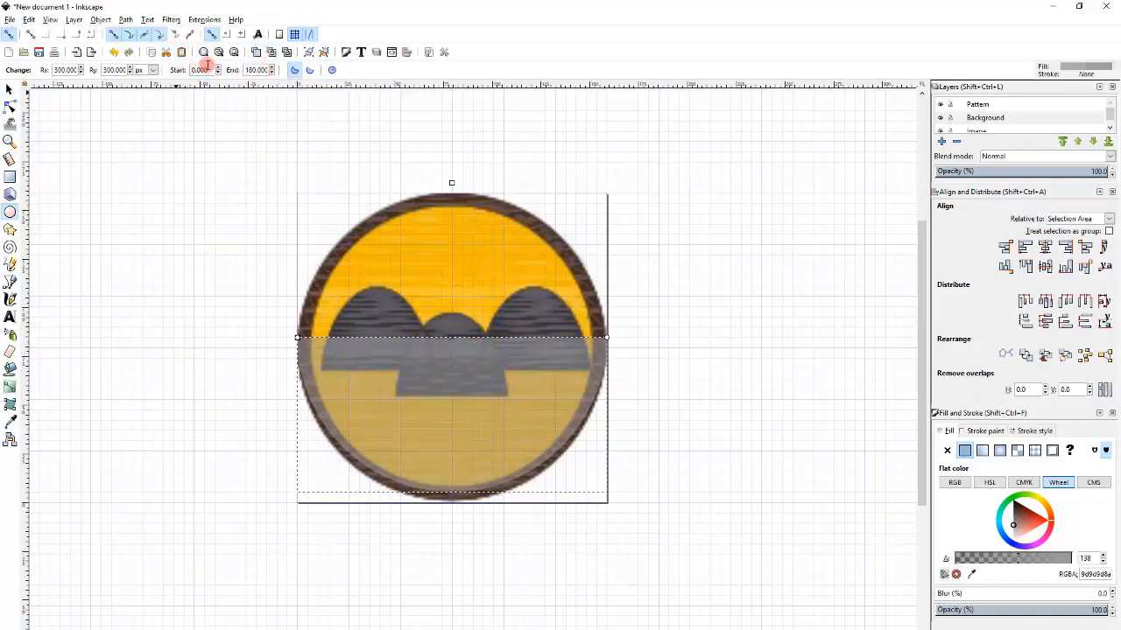
text(360)
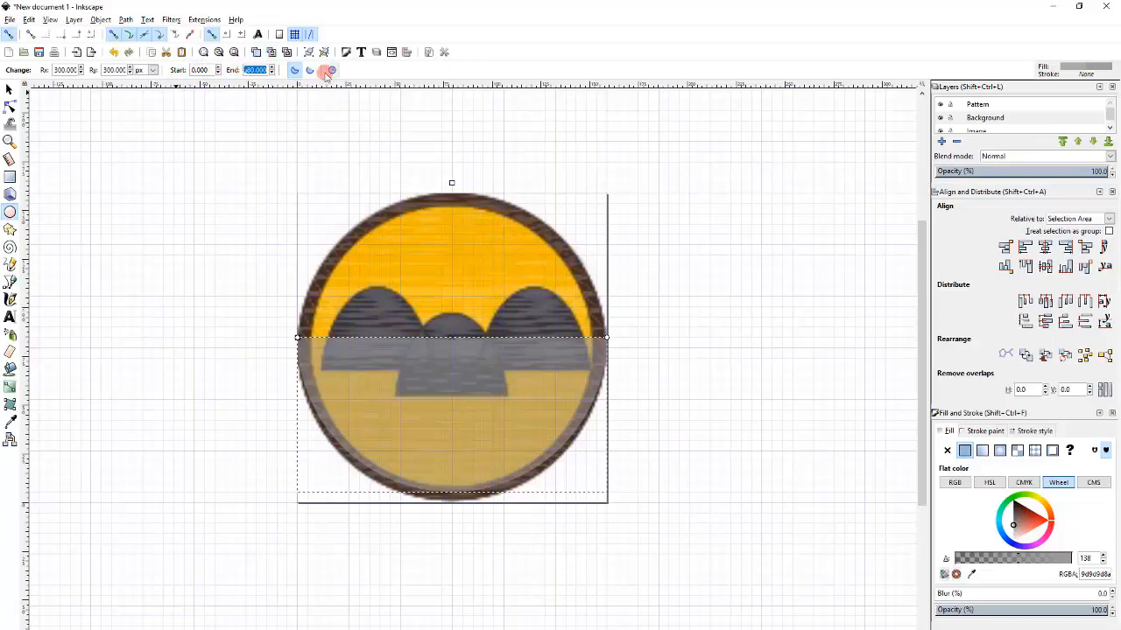
key(Return)
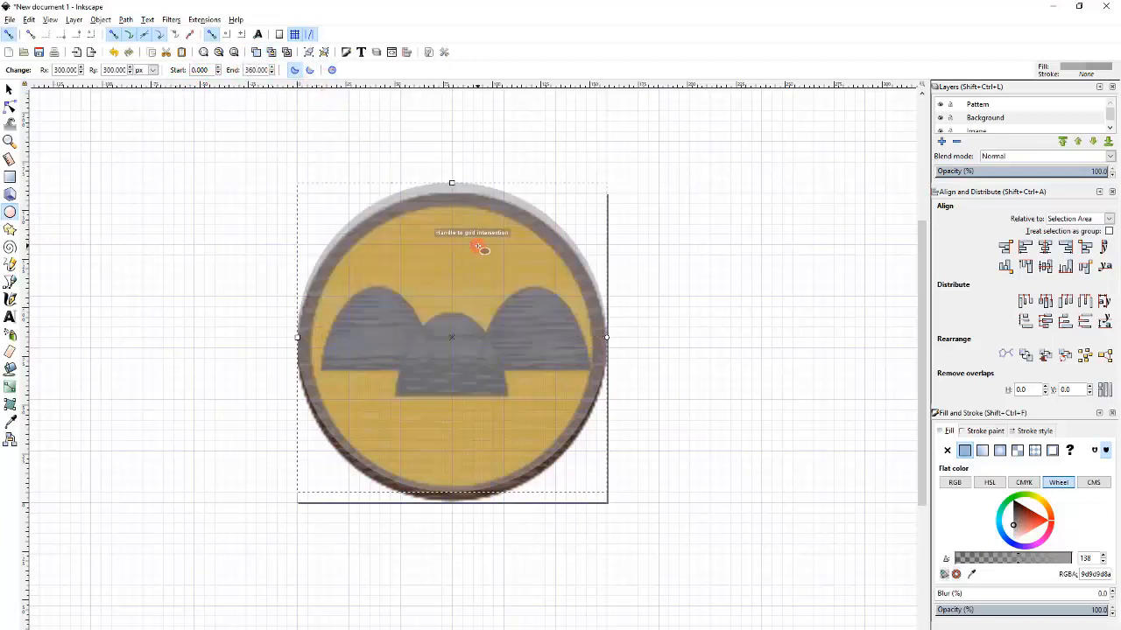
key(s)
click(405, 295)
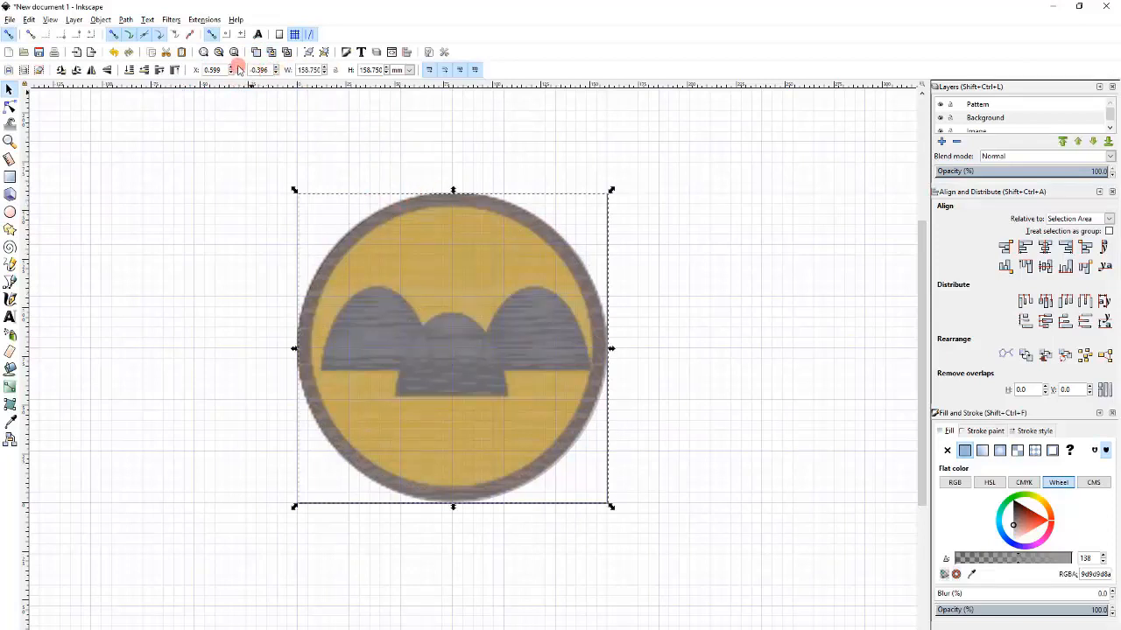
- Set the circle's horizontal and vertical radii to 290 px
key(e)
click(102, 70)
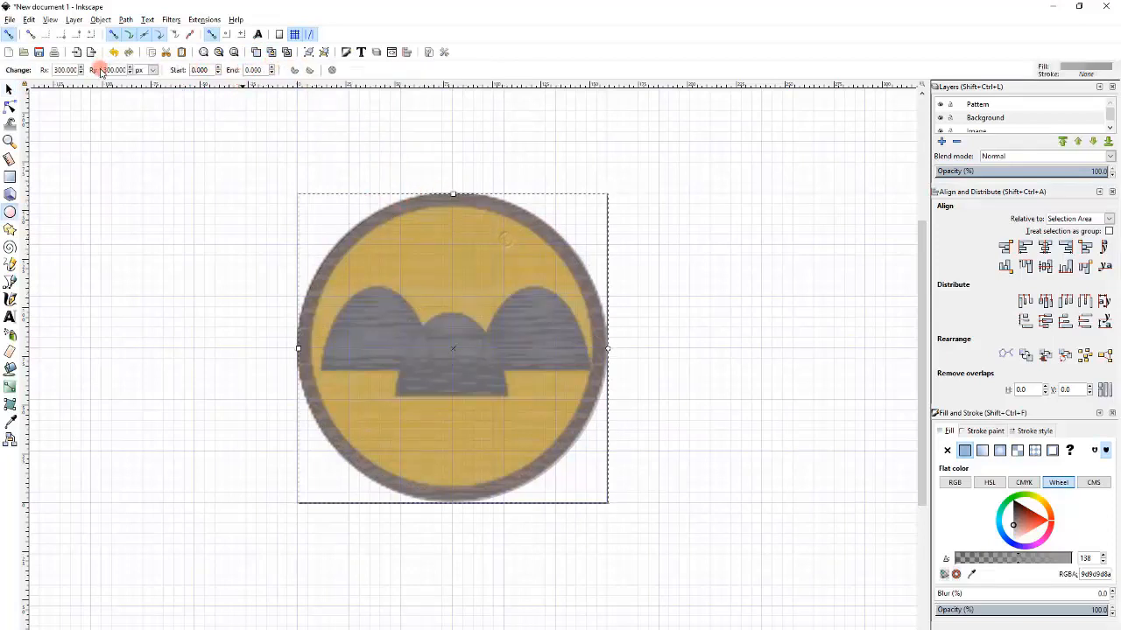
text(290)
click(56, 69)
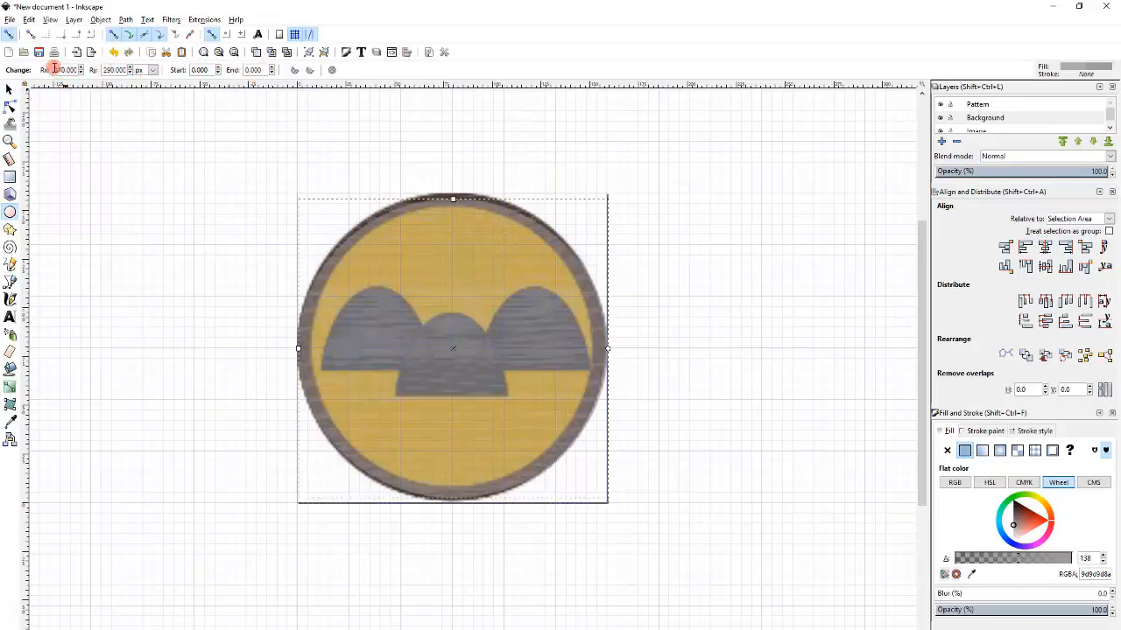
text(290)
key(Return)
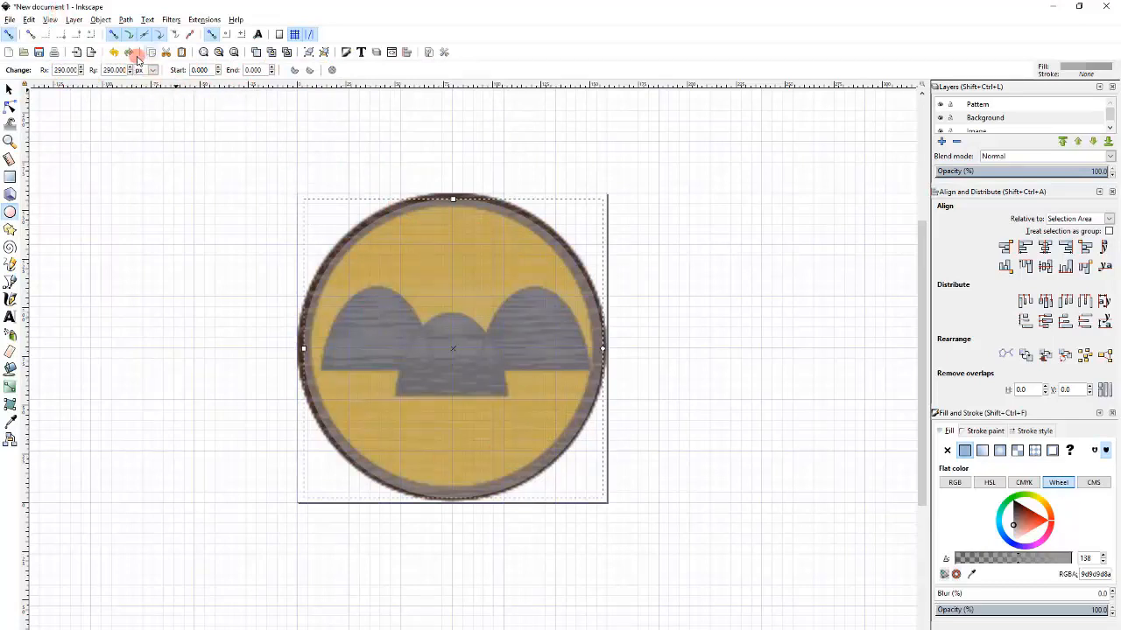
- Position the circle at X 10 and Y 10 px, and deselect it
click(11, 89)
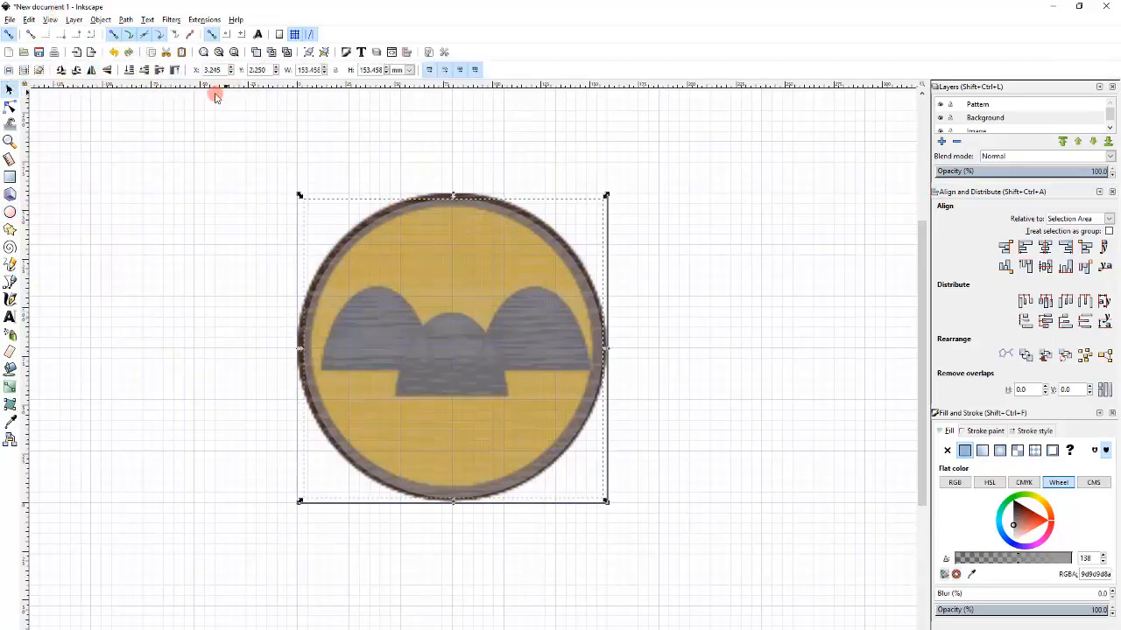
text(10)
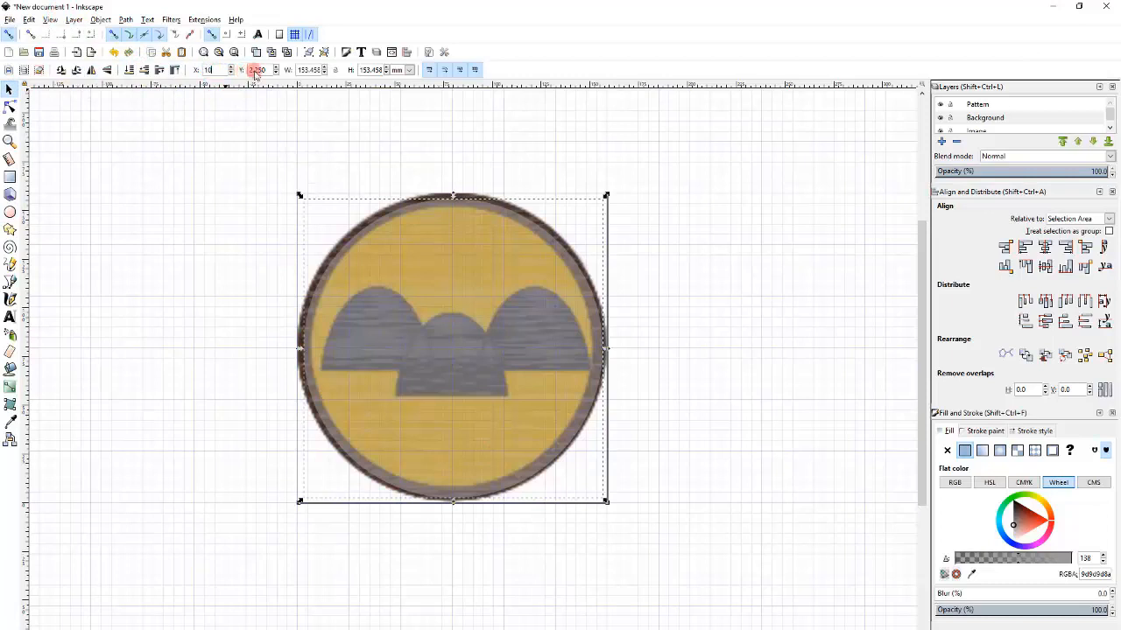
click(255, 74)
text(10)
key(Return)
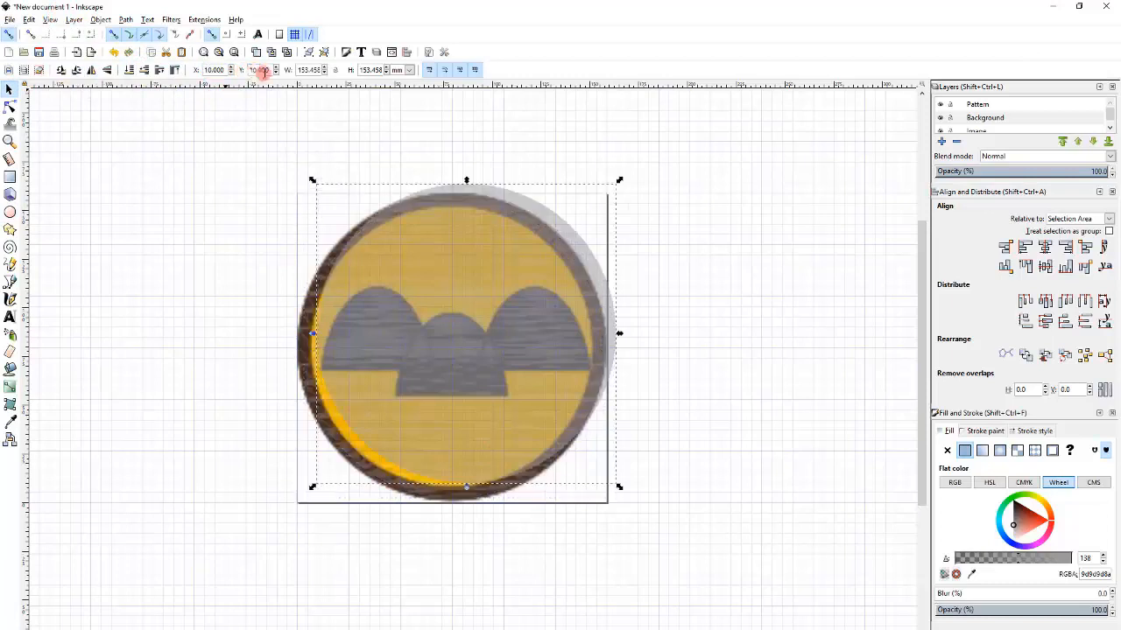
click(300, 71)
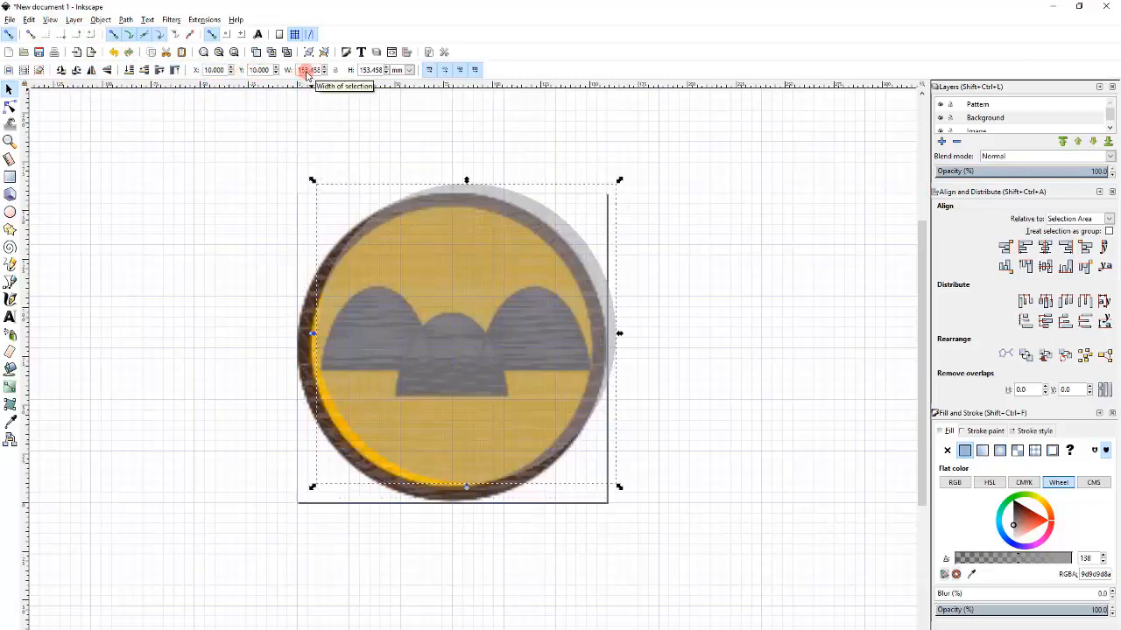
click(458, 167)
- Give the grey circle a flat black stroke
scroll(442, 195, up, 6)
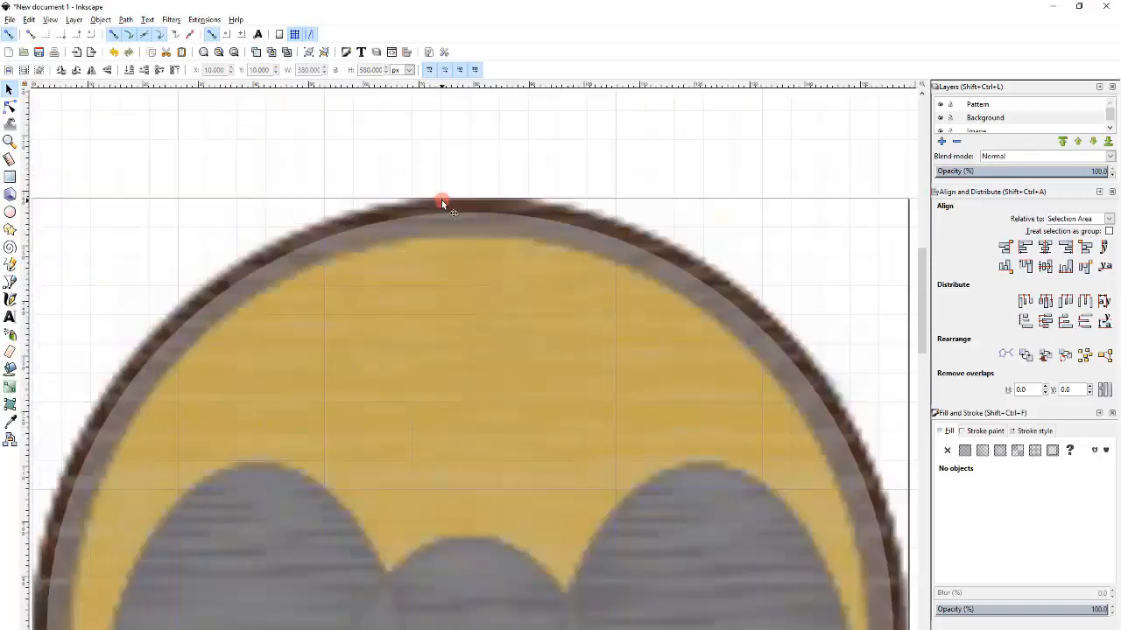
scroll(438, 194, down, 2)
scroll(438, 179, up, 1)
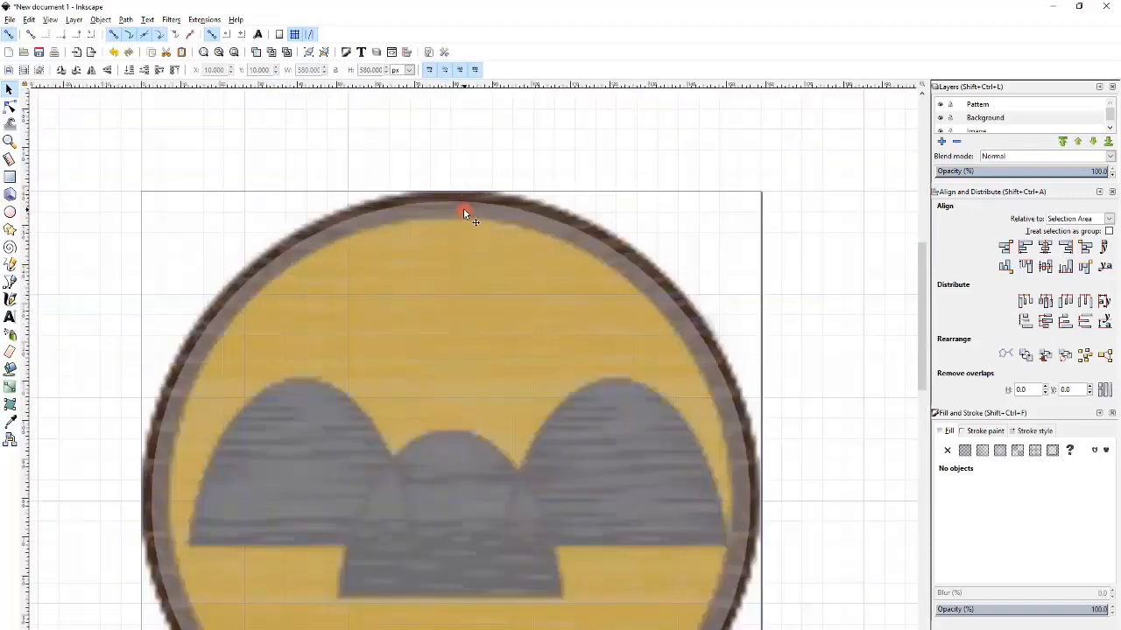
click(464, 214)
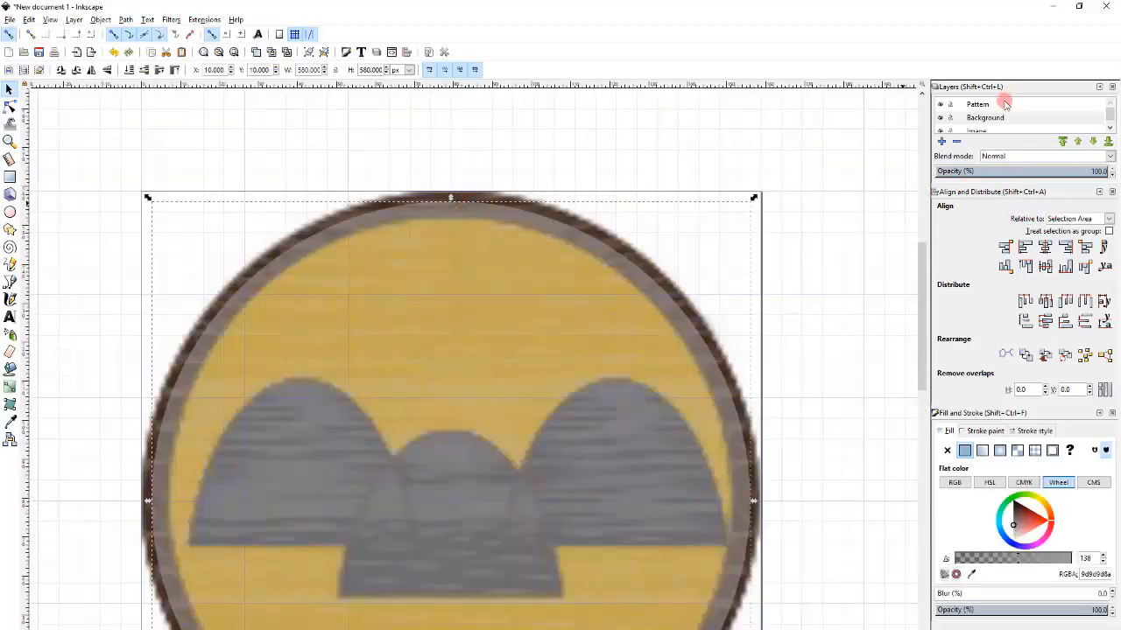
click(984, 432)
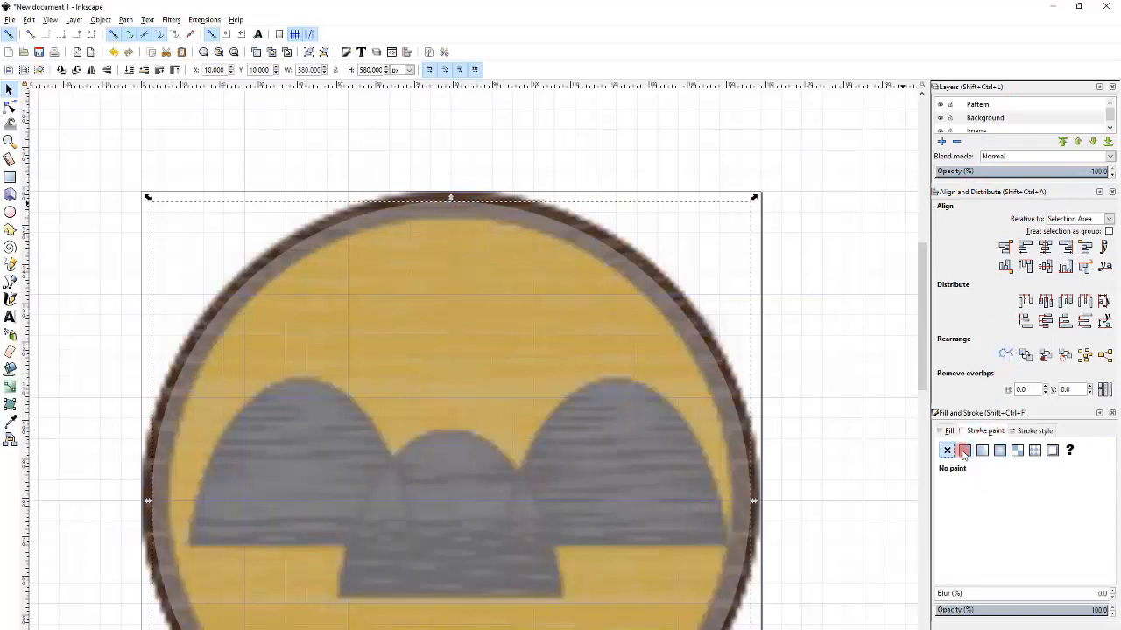
click(964, 451)
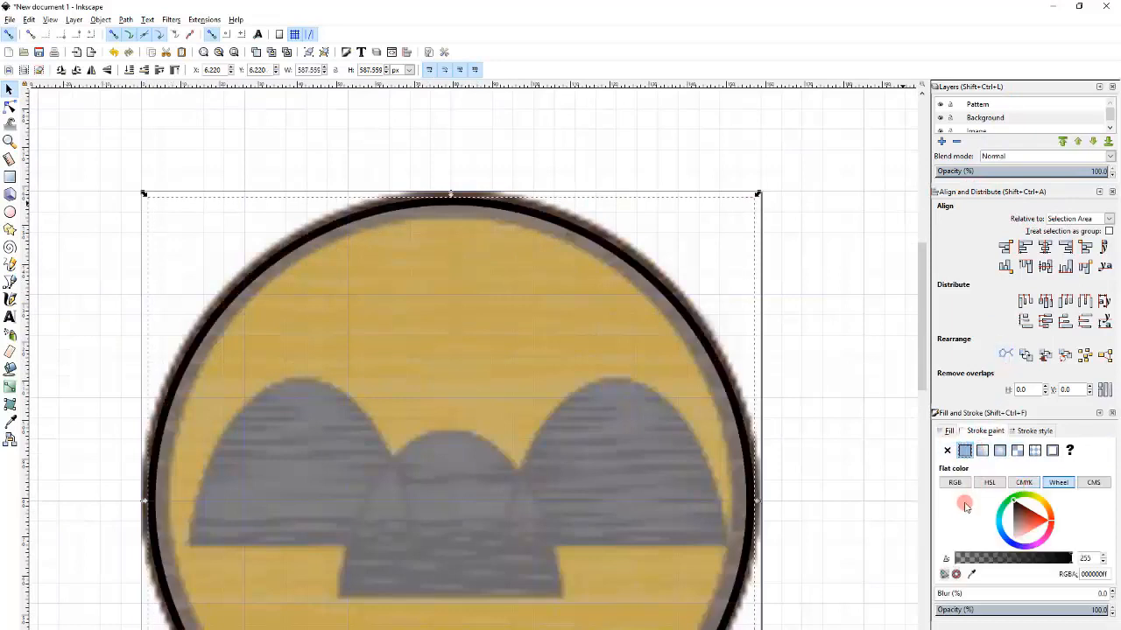
- Set the circle's stroke width to 1 mm
click(1032, 432)
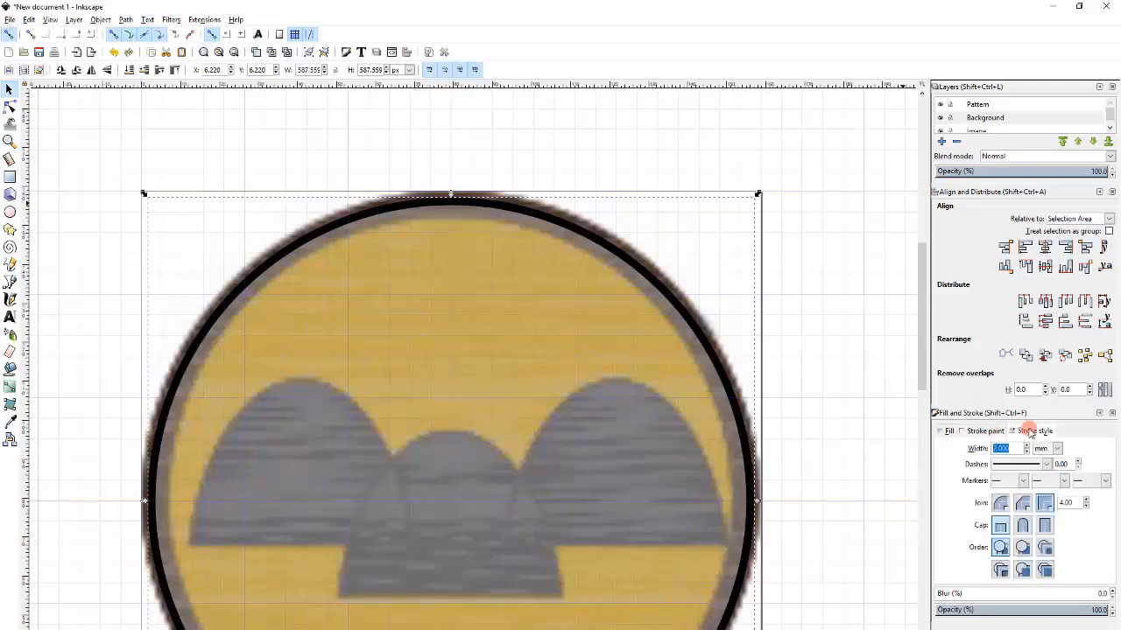
click(1010, 447)
drag(1014, 447, 880, 430)
text(1)
key(Return)
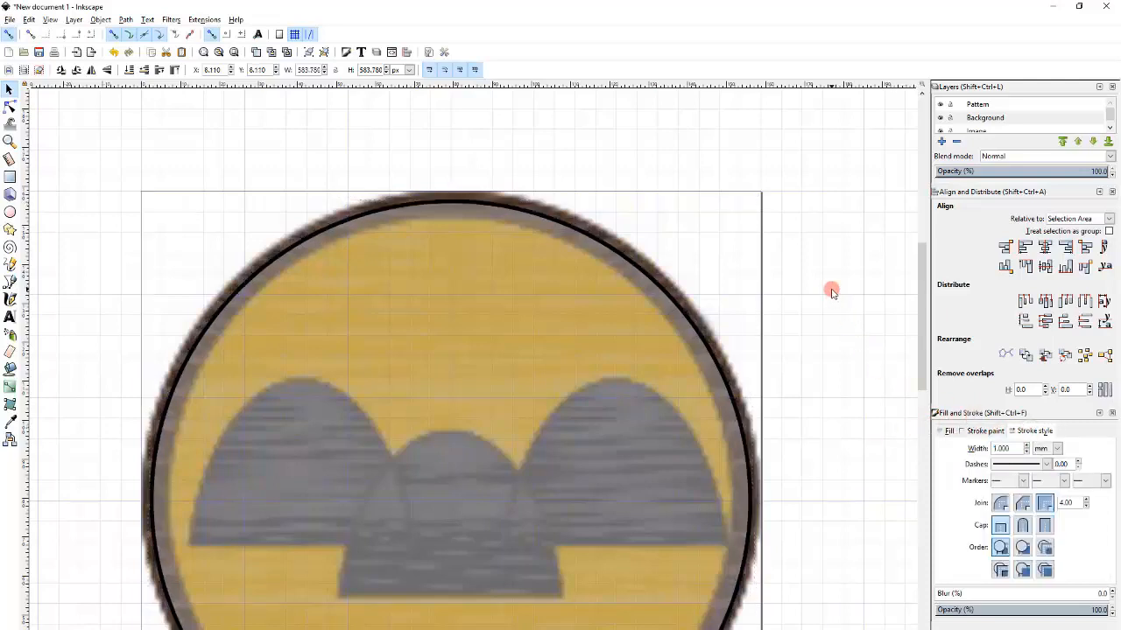
- Set the circle's stroke width to 3 mm and deselect it
click(830, 297)
click(665, 315)
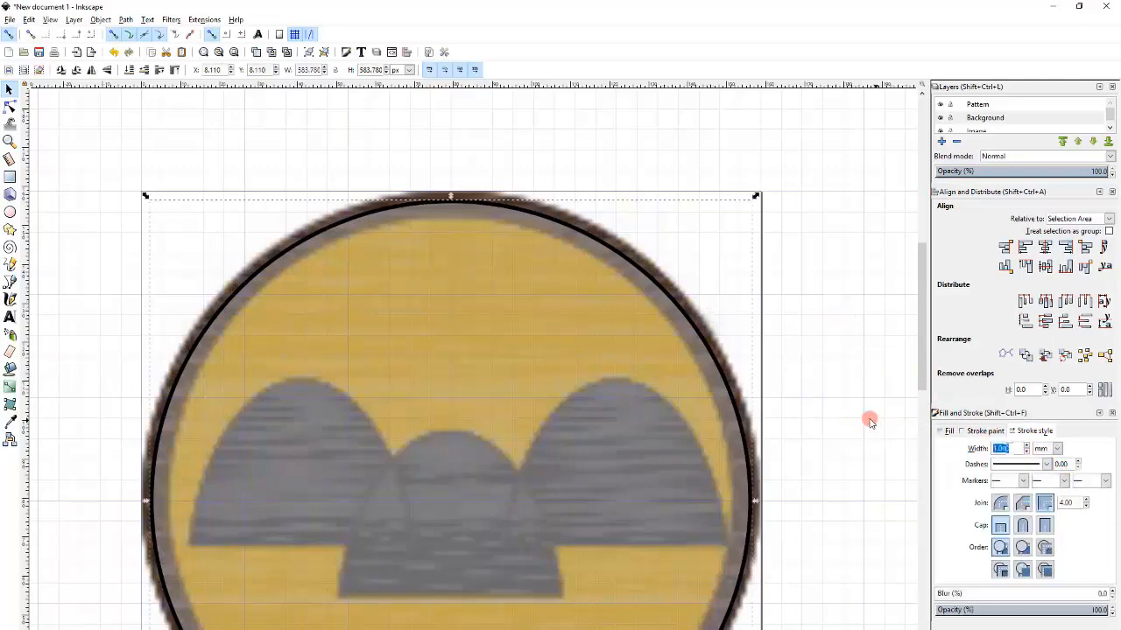
text(3)
key(Return)
click(815, 394)
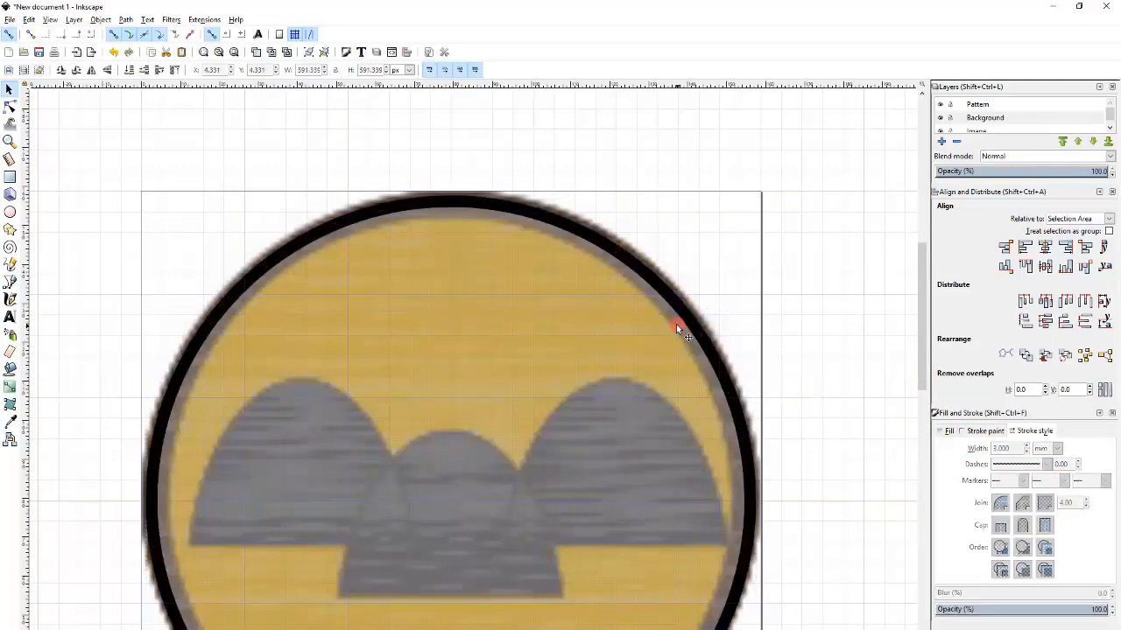
click(674, 321)
scroll(666, 277, down, 2)
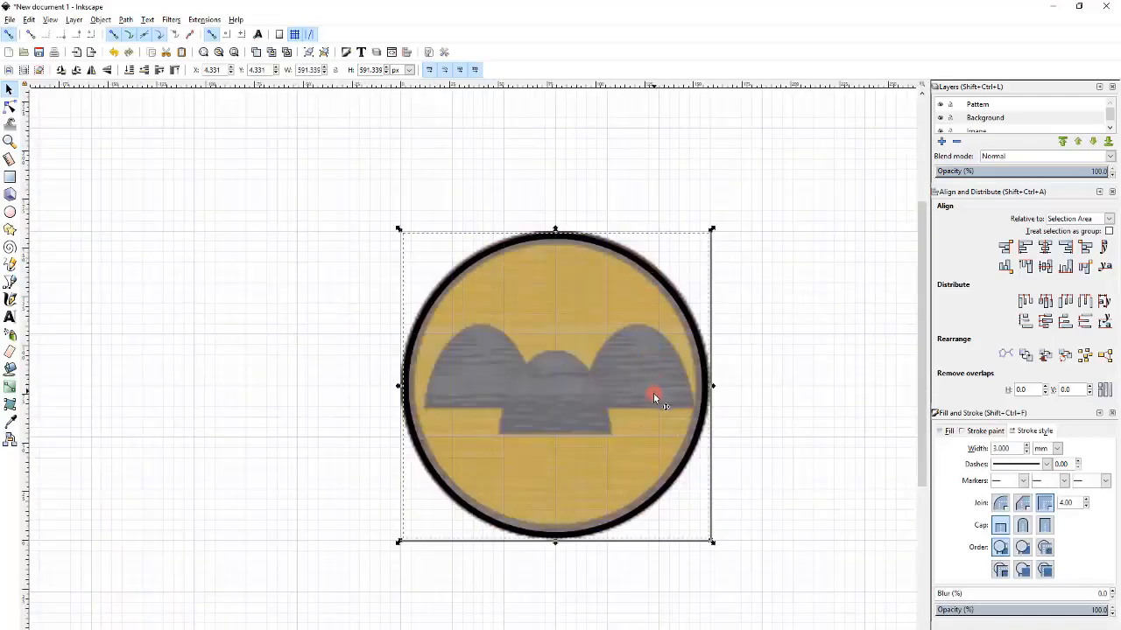
scroll(653, 393, up, 3)
scroll(654, 394, down, 2)
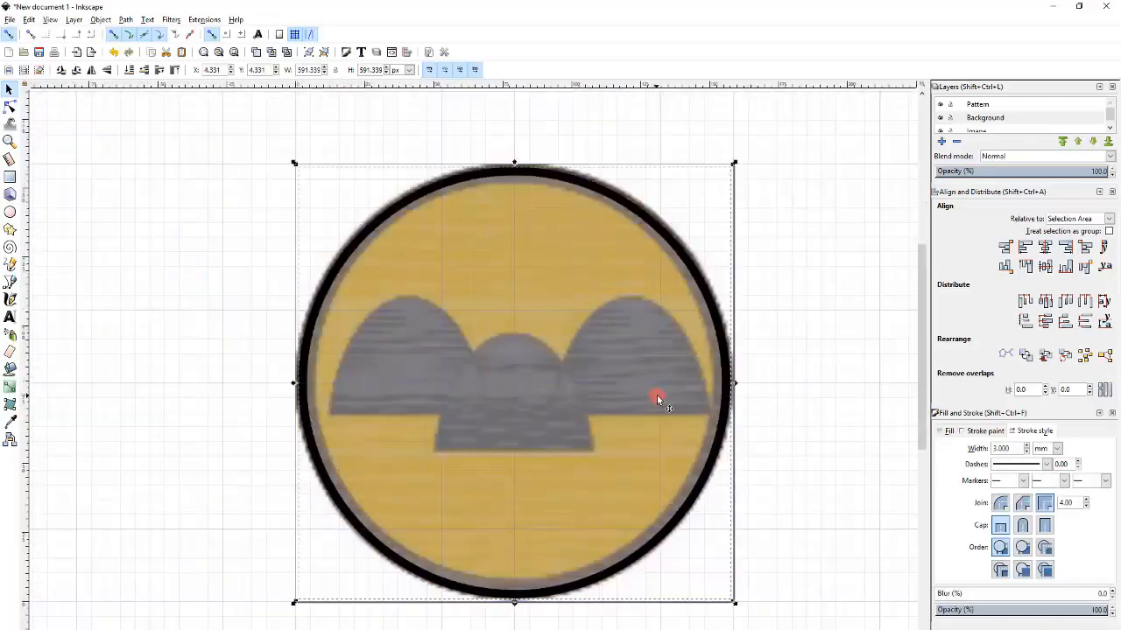
click(800, 308)
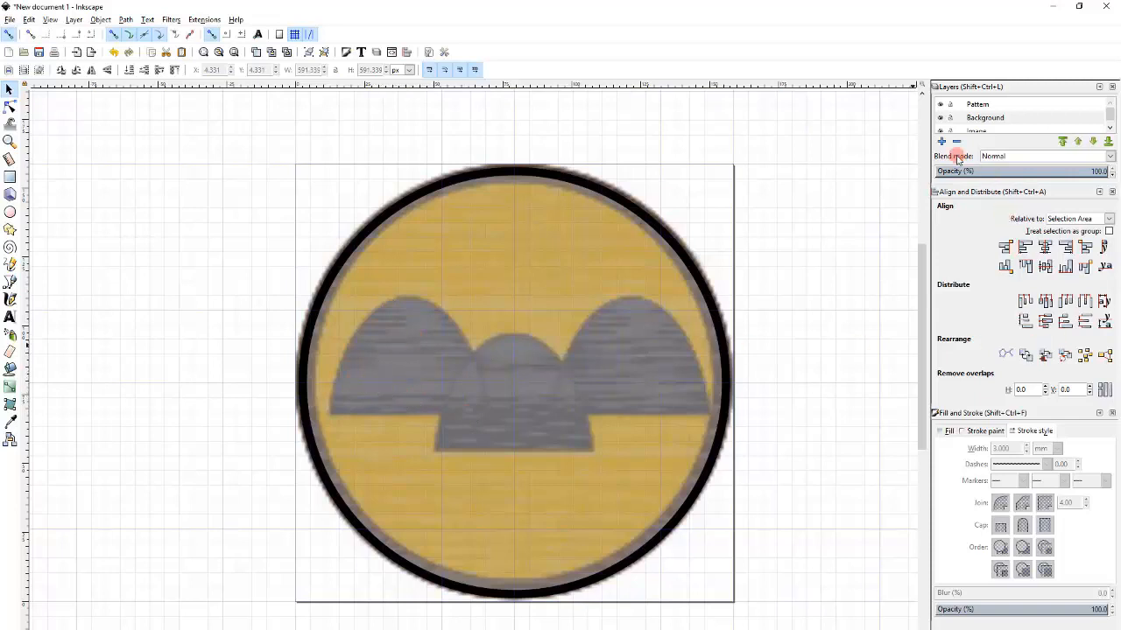
- Draw a circle with an 80 px radius over the left hill on the Pattern layer
click(974, 106)
drag(978, 108, 1013, 105)
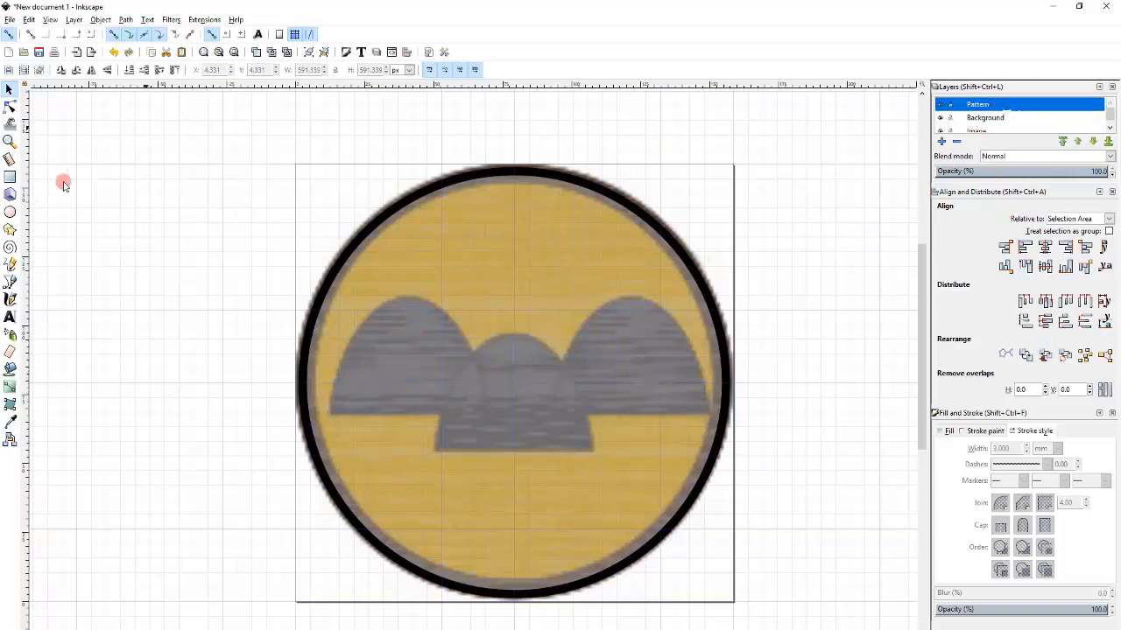
click(9, 212)
mouse_move(364, 415)
mouse_down()
mouse_move(442, 367)
mouse_move(470, 289)
mouse_move(489, 293)
mouse_up()
drag(486, 342, 487, 300)
- Enlarge the new circle to about 215 px wide and move it down to match the left hill's width
click(16, 89)
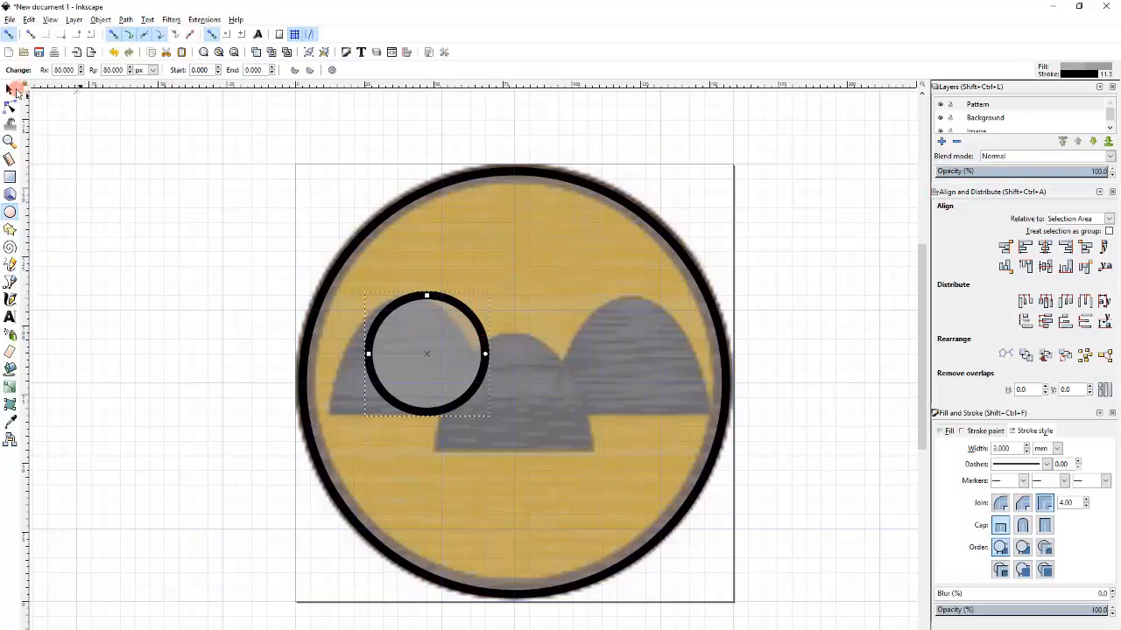
click(488, 287)
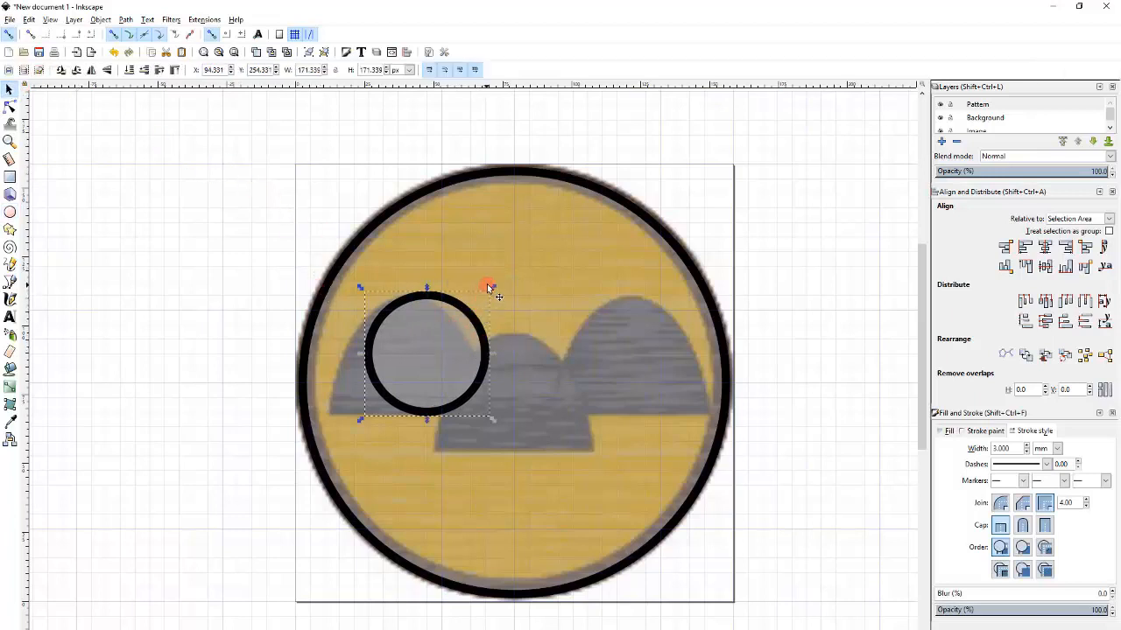
mouse_move(493, 288)
mouse_down()
mouse_move(525, 251)
mouse_move(495, 344)
mouse_move(467, 363)
mouse_up()
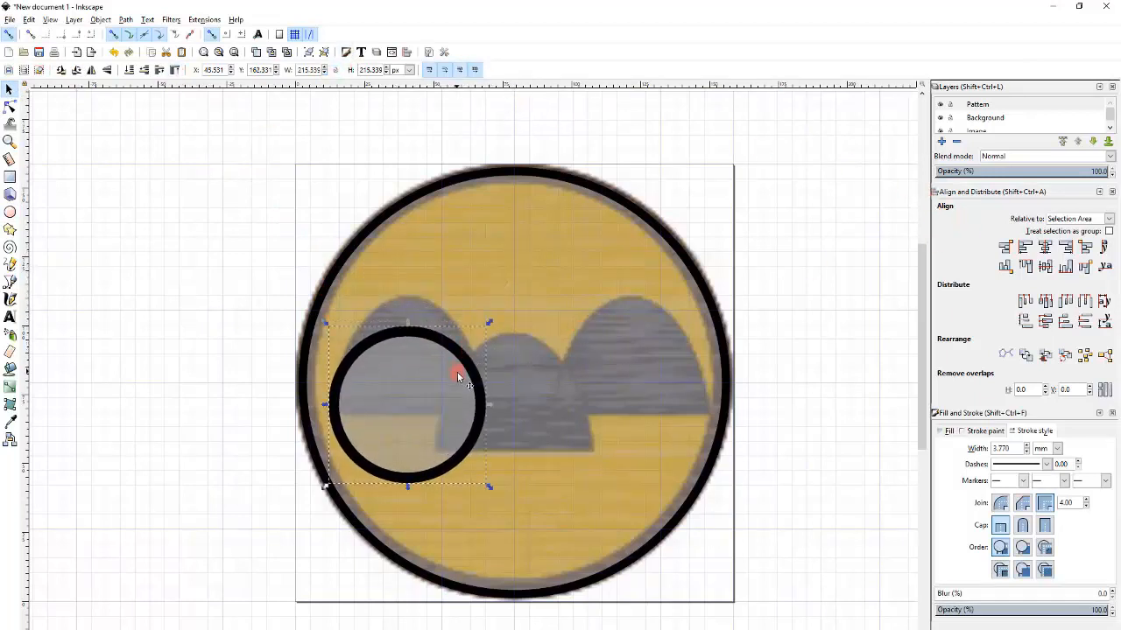
- Turn the circle into a closed half circle by setting its end angle to 180 and flip it vertically
key(e)
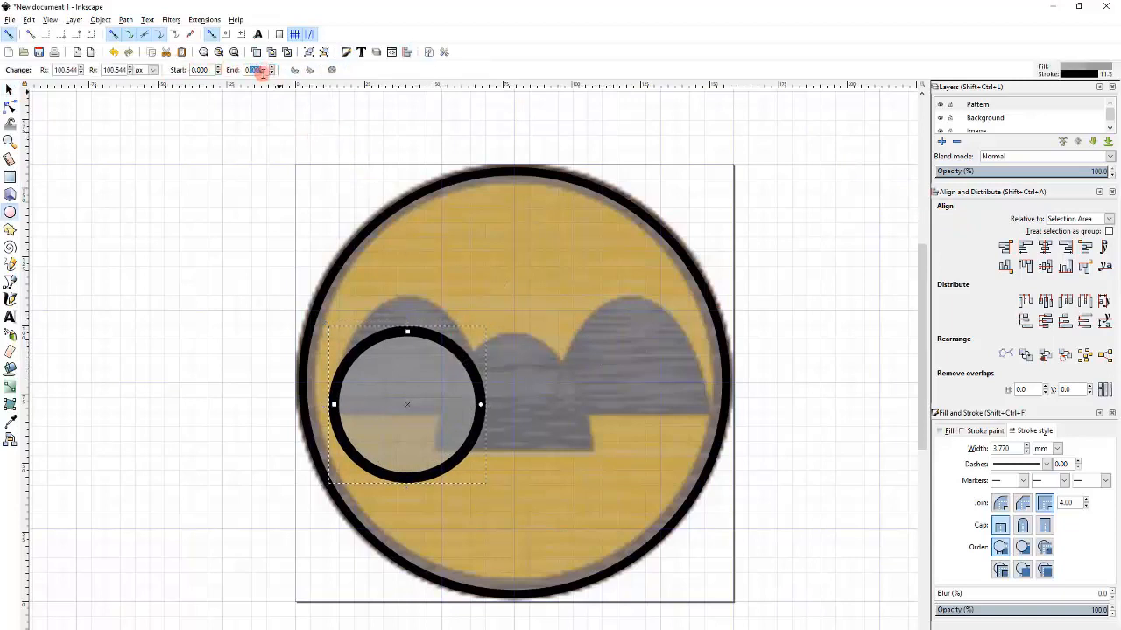
key(Return)
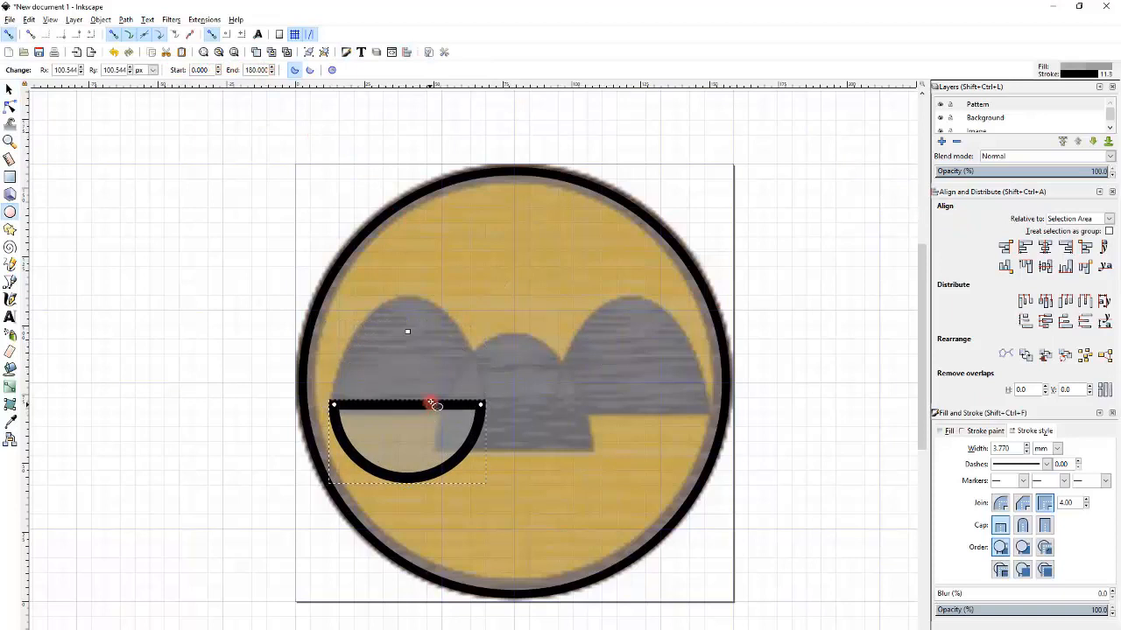
key(v)
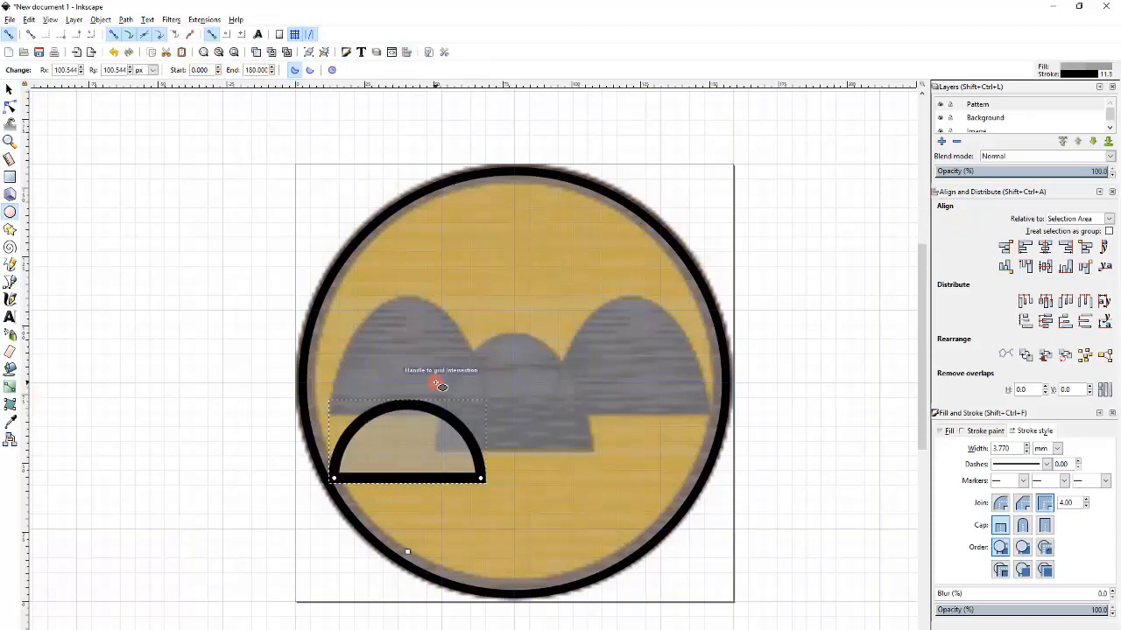
click(10, 86)
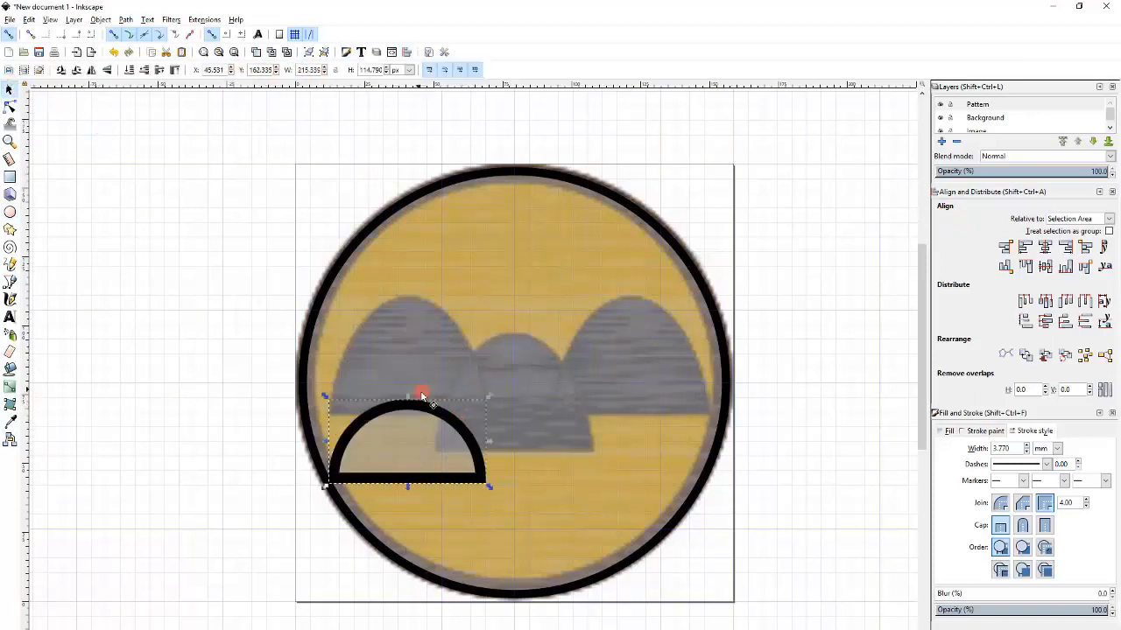
- Move the half circle onto the middle hill, centred on the vertical grid line at about X 192 and Y 213 px
click(74, 19)
mouse_move(101, 19)
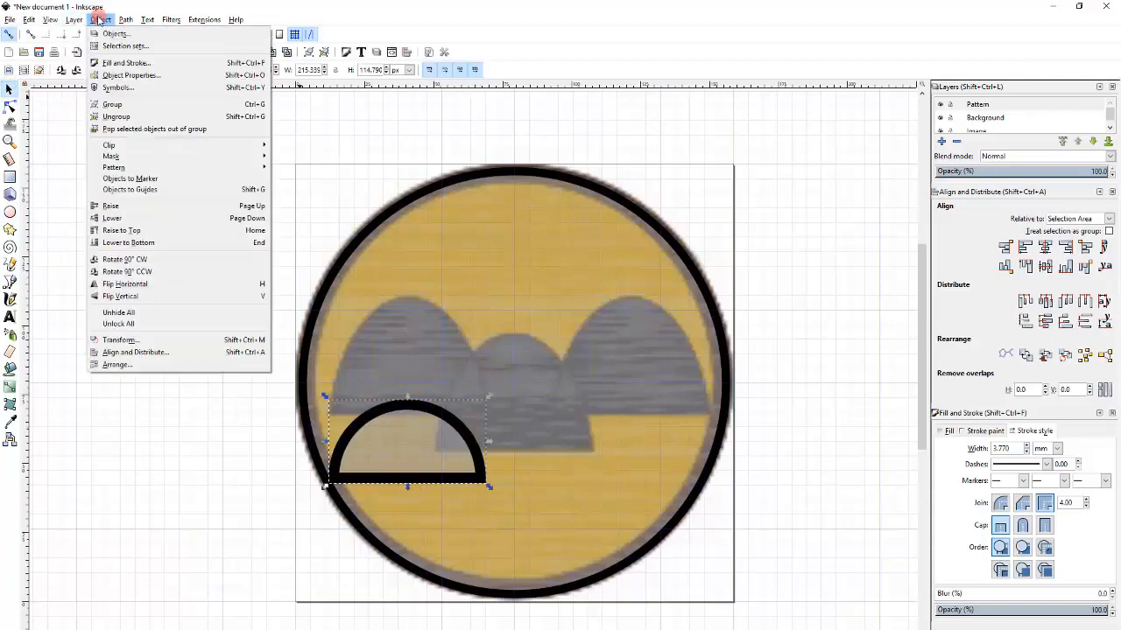
click(447, 366)
drag(443, 410, 447, 362)
ctrl+scroll(368, 411, up, 2)
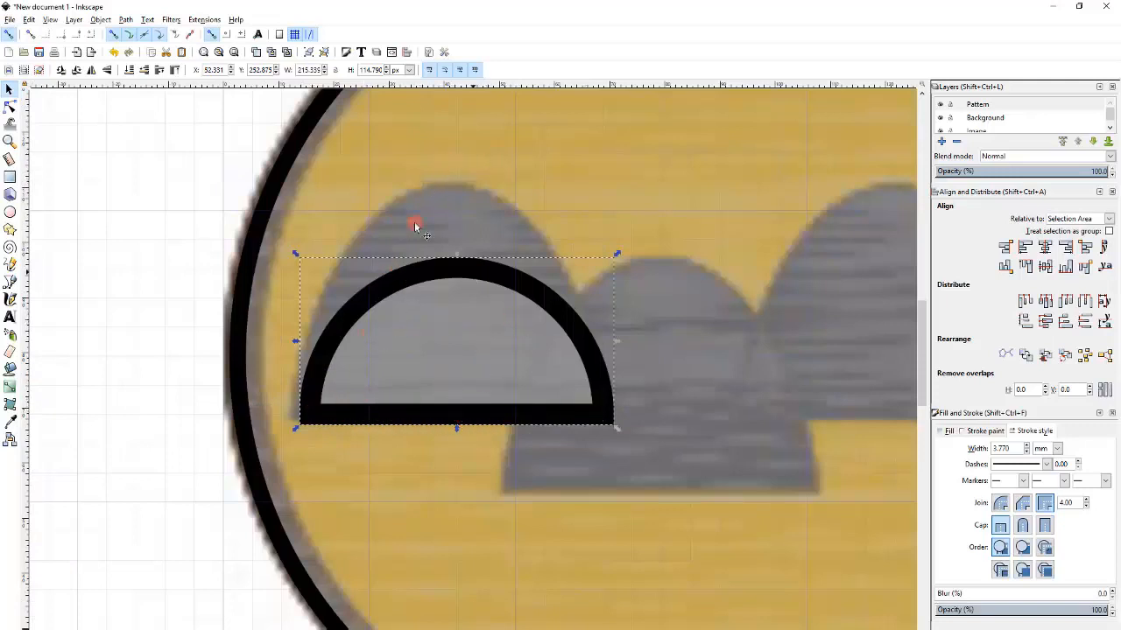
ctrl+scroll(324, 410, down, 1)
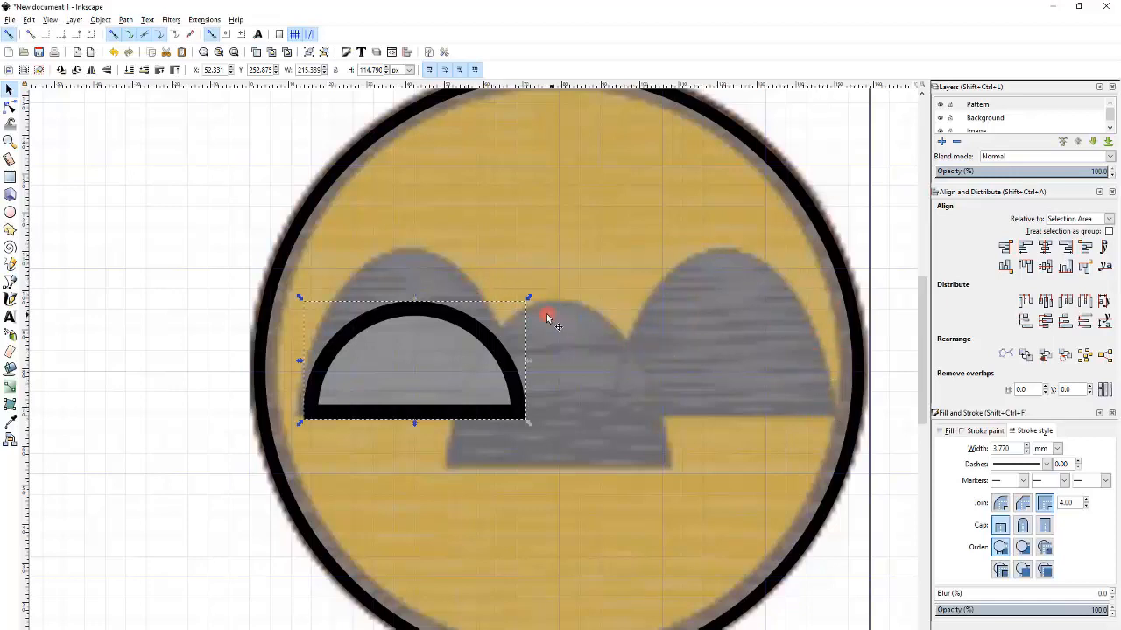
drag(483, 326, 633, 385)
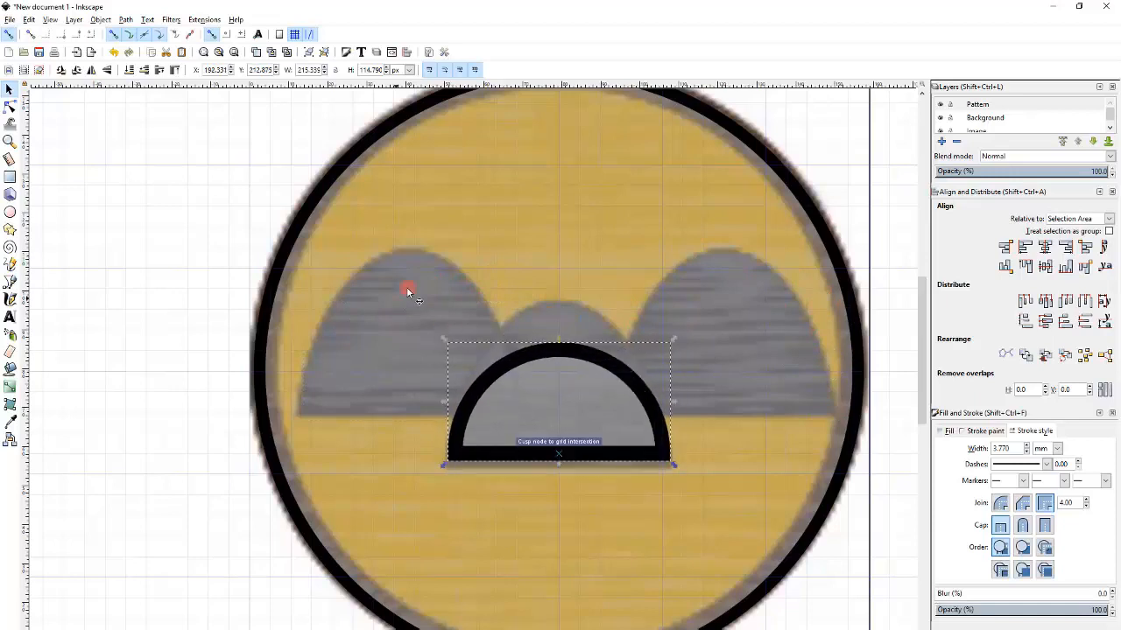
- Convert the half circle to an editable path
double_click(622, 373)
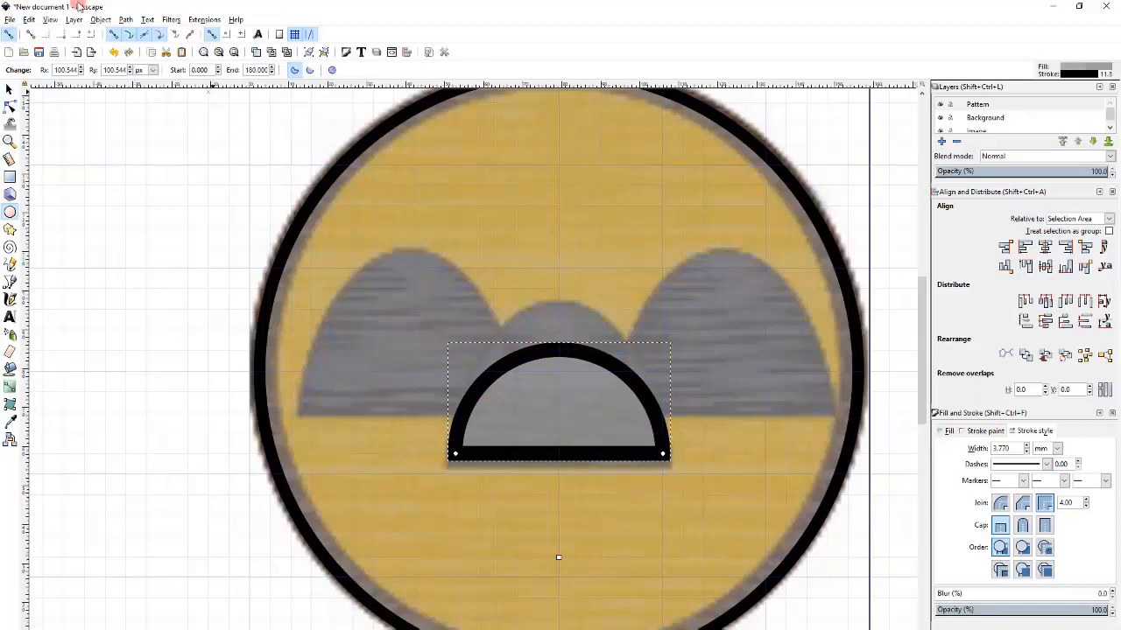
click(122, 20)
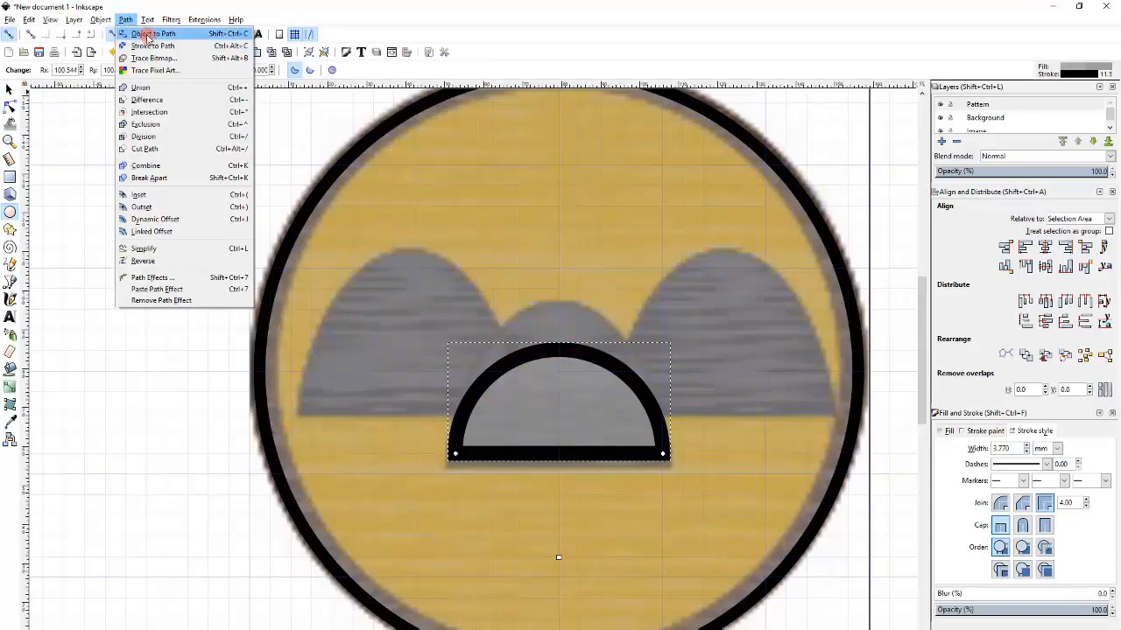
click(147, 35)
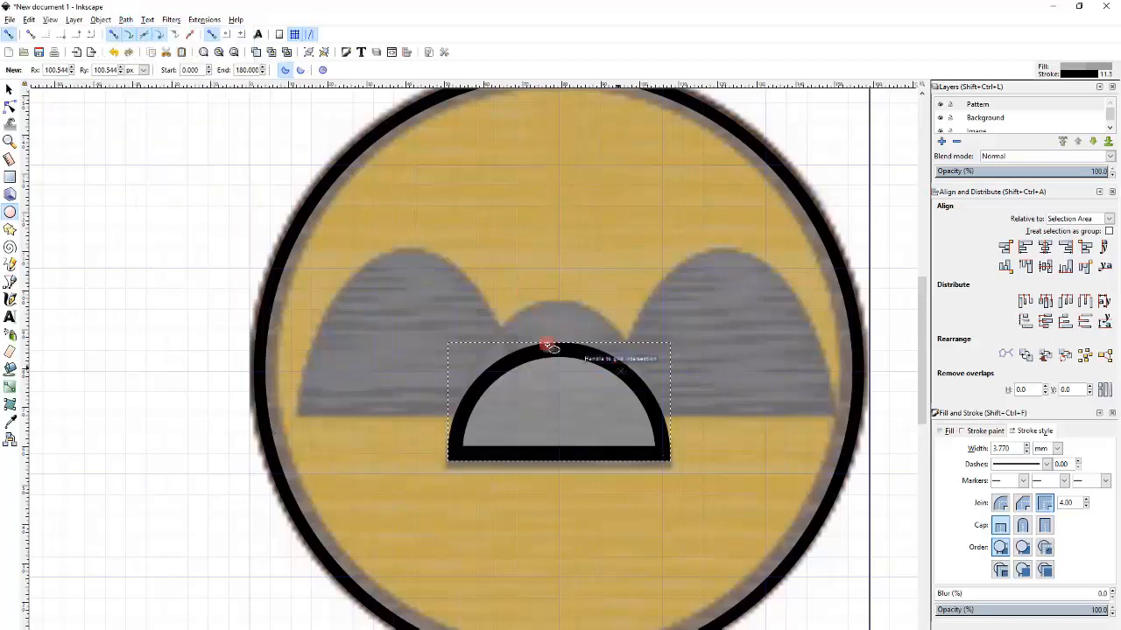
click(9, 88)
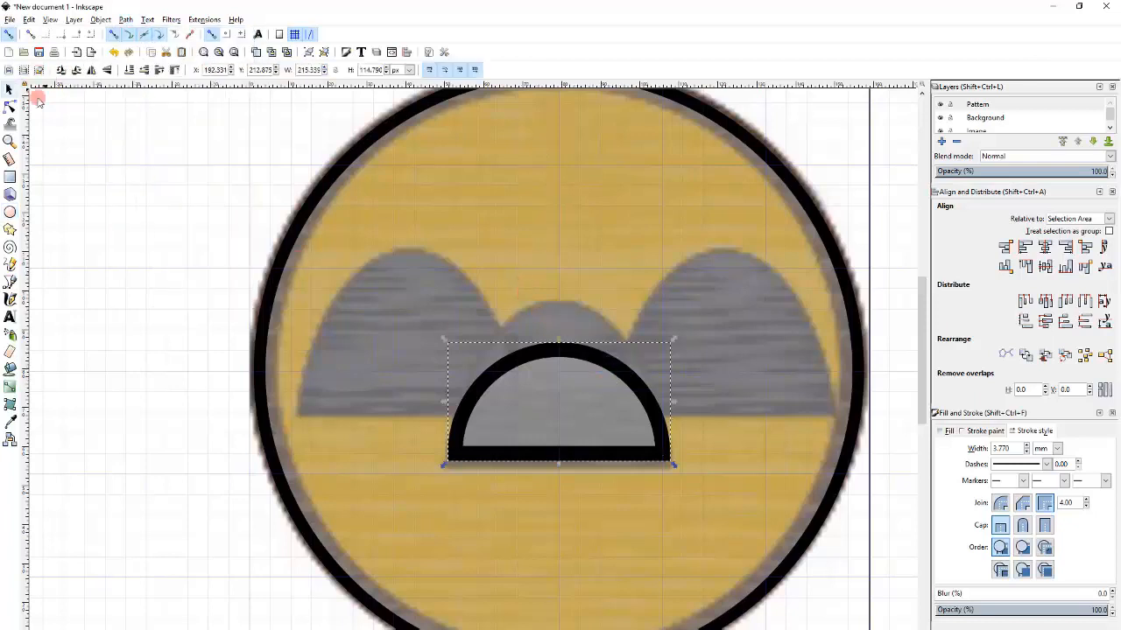
- Edit the path's nodes, raising a node at the top of the arch and shifting the shoulder nodes on both sides
double_click(595, 356)
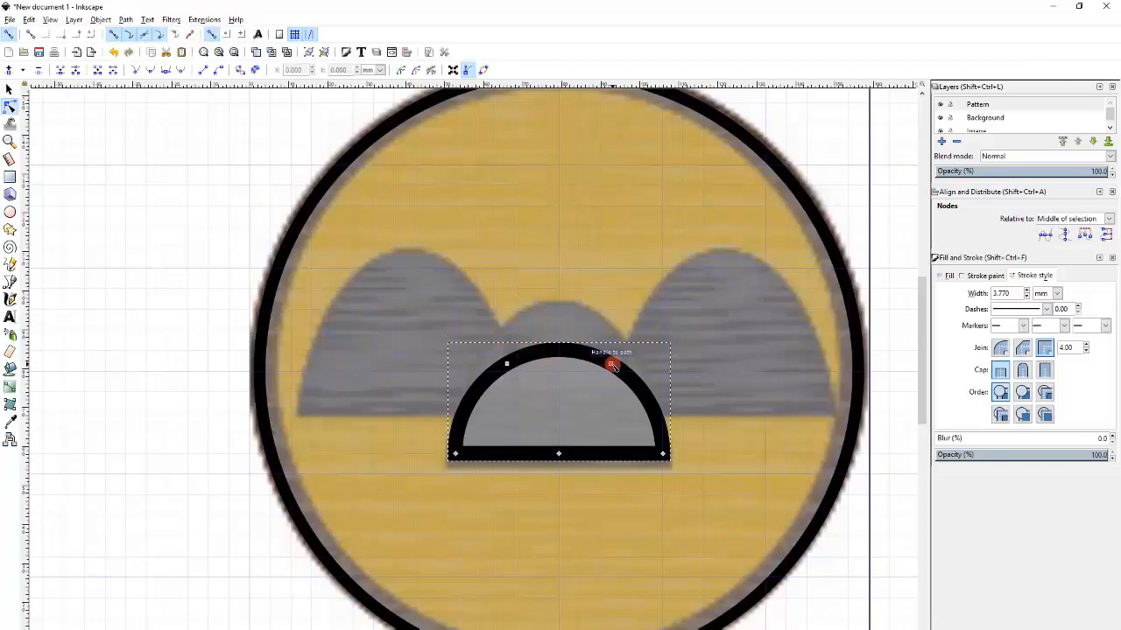
click(573, 352)
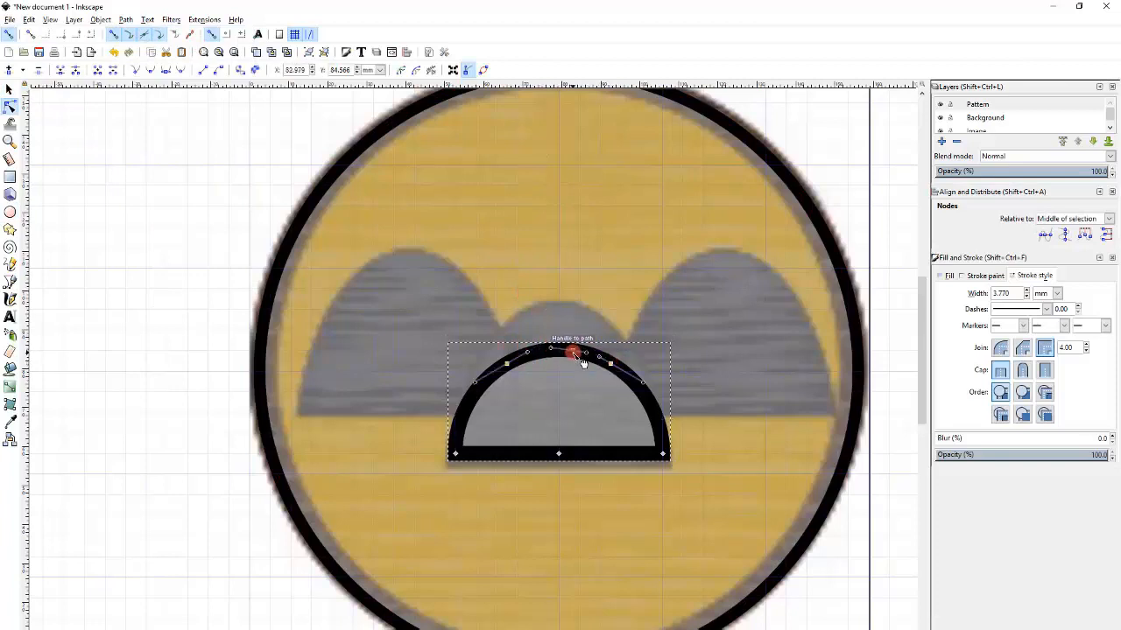
drag(576, 351, 559, 307)
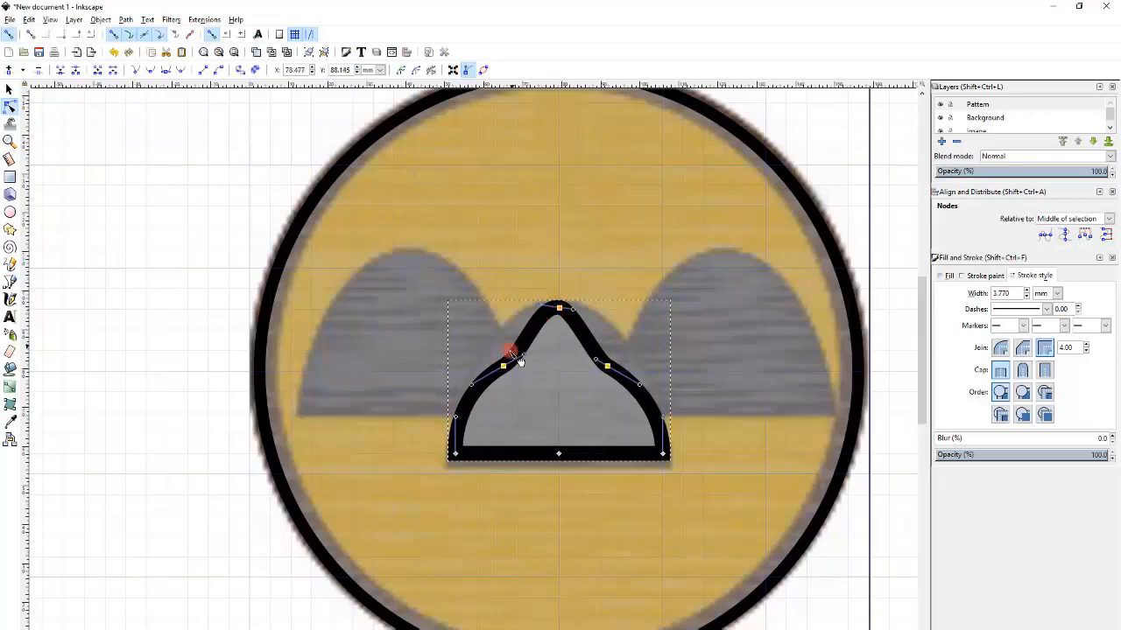
drag(511, 375, 496, 343)
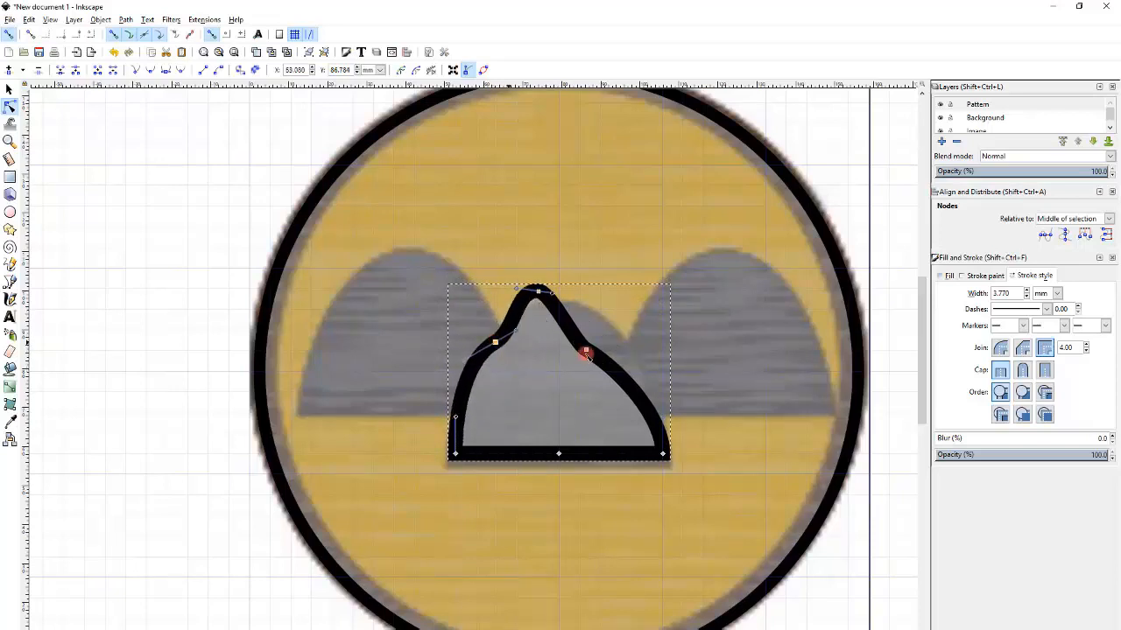
mouse_move(586, 353)
mouse_down()
mouse_move(633, 342)
mouse_move(570, 348)
mouse_move(565, 362)
mouse_up()
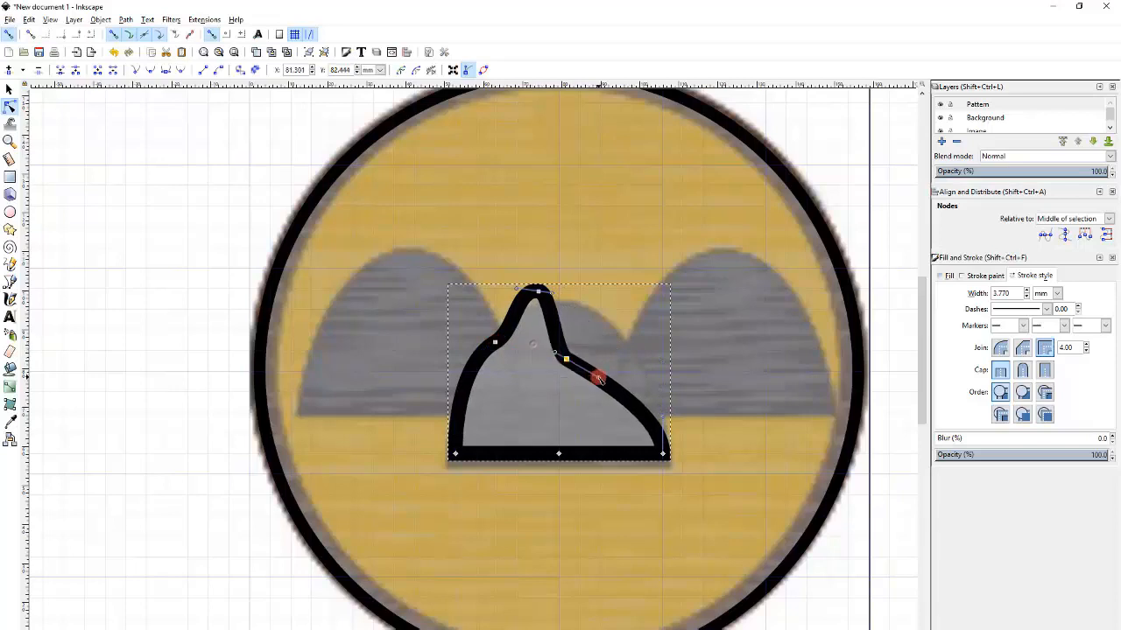
- Reshape the path into a left half hill with a straight vertical edge on the centre line and a curved outer edge
click(574, 370)
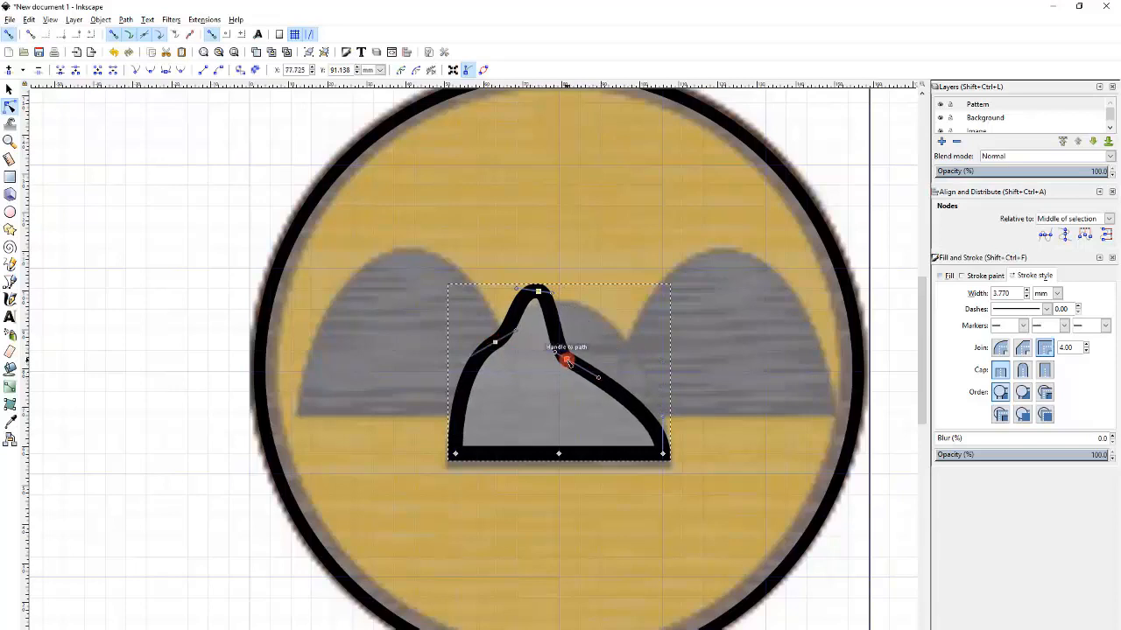
drag(567, 360, 558, 399)
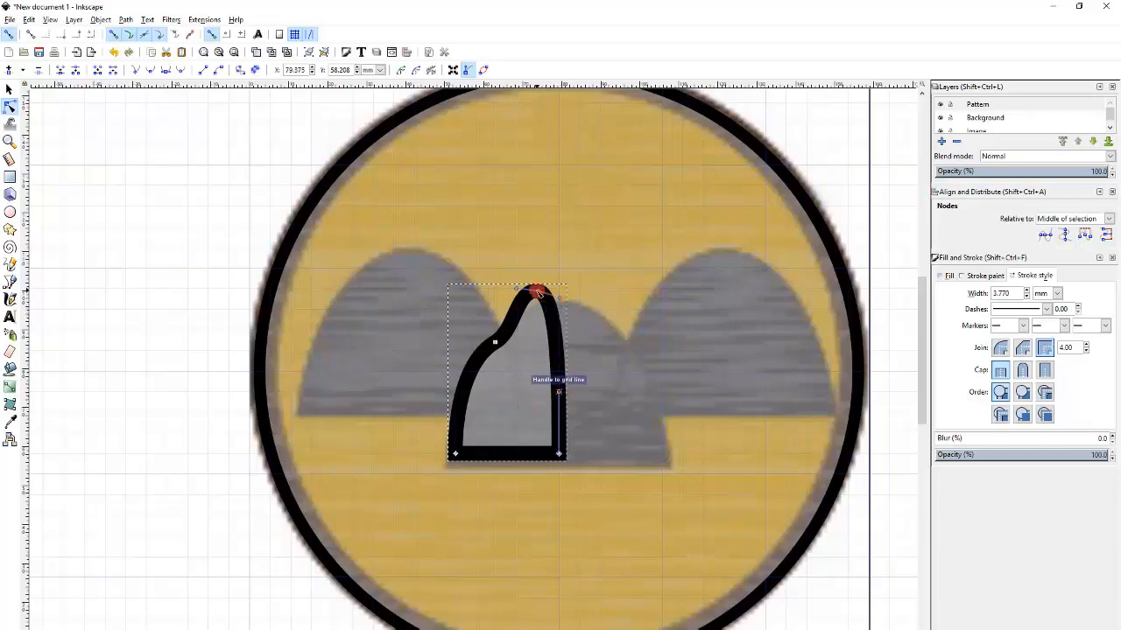
mouse_move(555, 305)
mouse_down()
mouse_move(545, 293)
mouse_move(559, 289)
mouse_move(563, 320)
mouse_move(558, 287)
mouse_up()
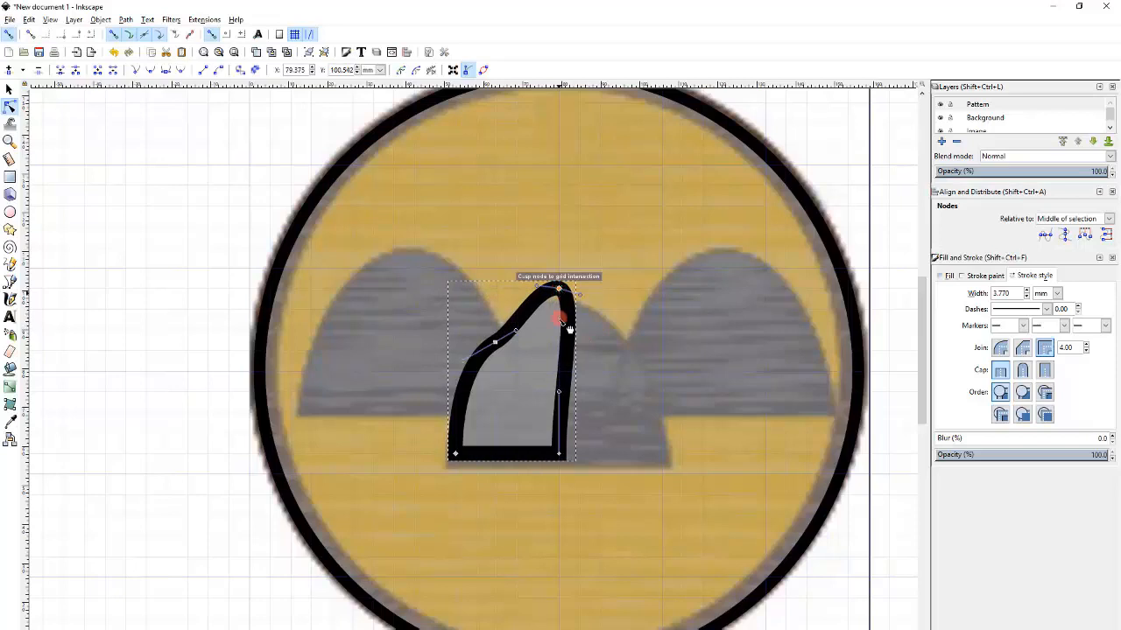
drag(569, 329, 559, 371)
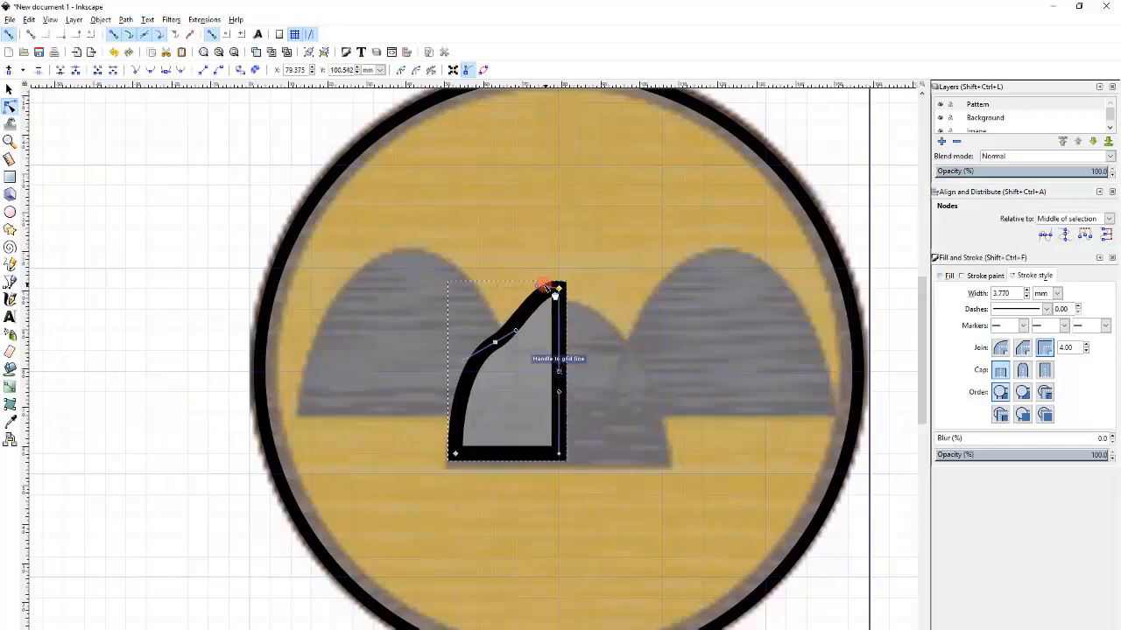
drag(547, 289, 518, 309)
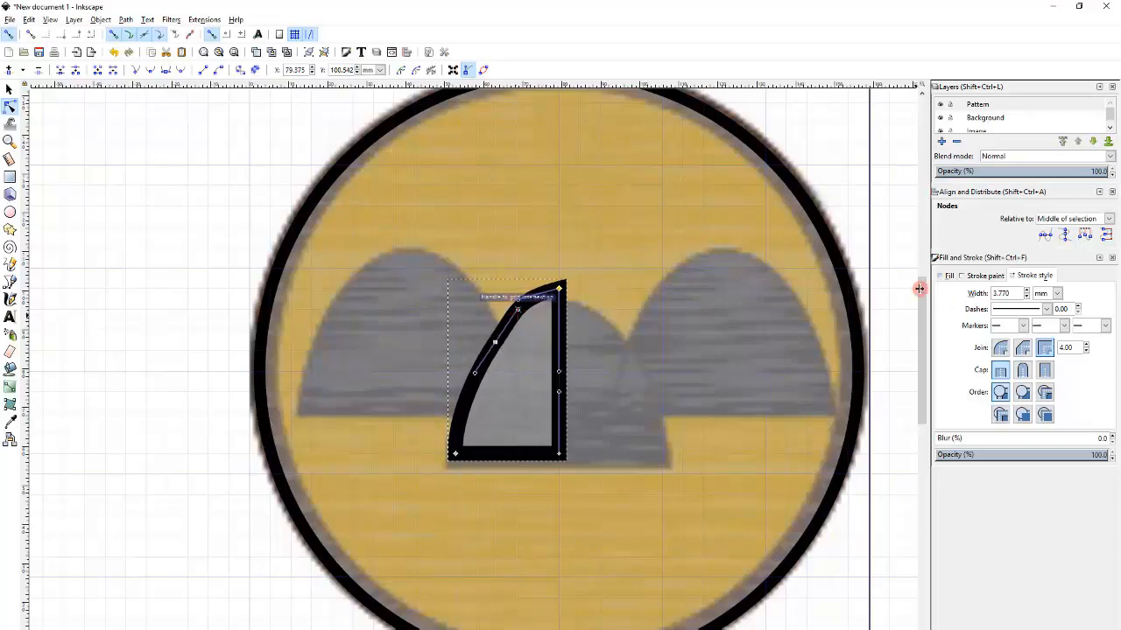
- Set the half hill's stroke width to 1 mm
drag(1004, 293, 926, 276)
text(1)
key(Return)
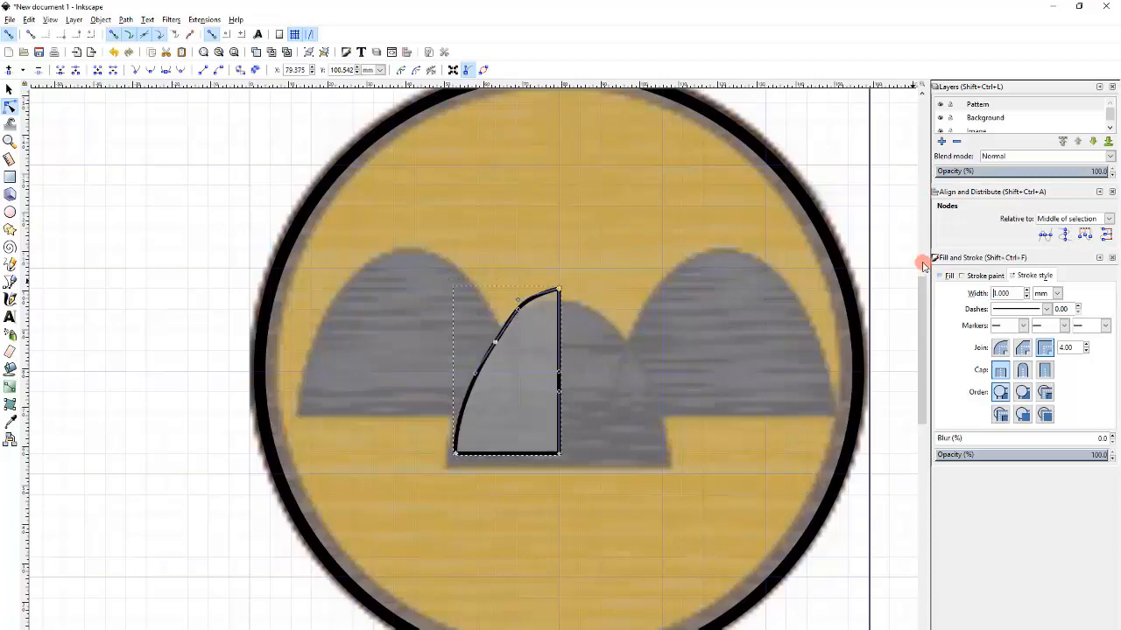
- Move the half hill's shoulder node slightly outward and adjust its upper handle to smooth the outer edge
scroll(513, 456, up, 2)
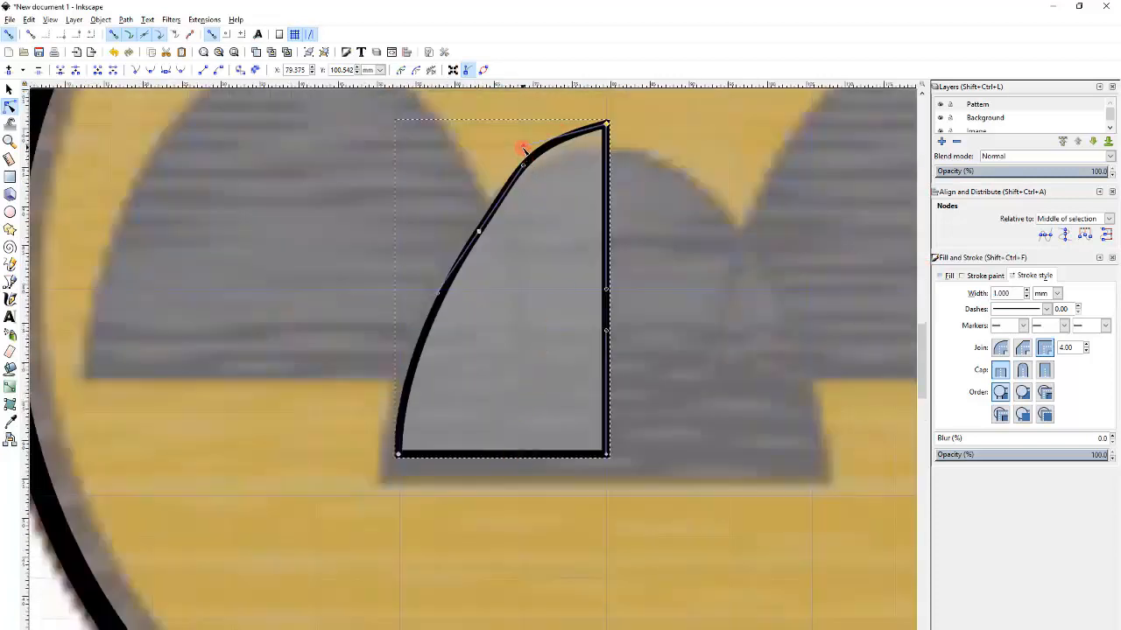
drag(523, 151, 525, 155)
scroll(563, 138, up, 2)
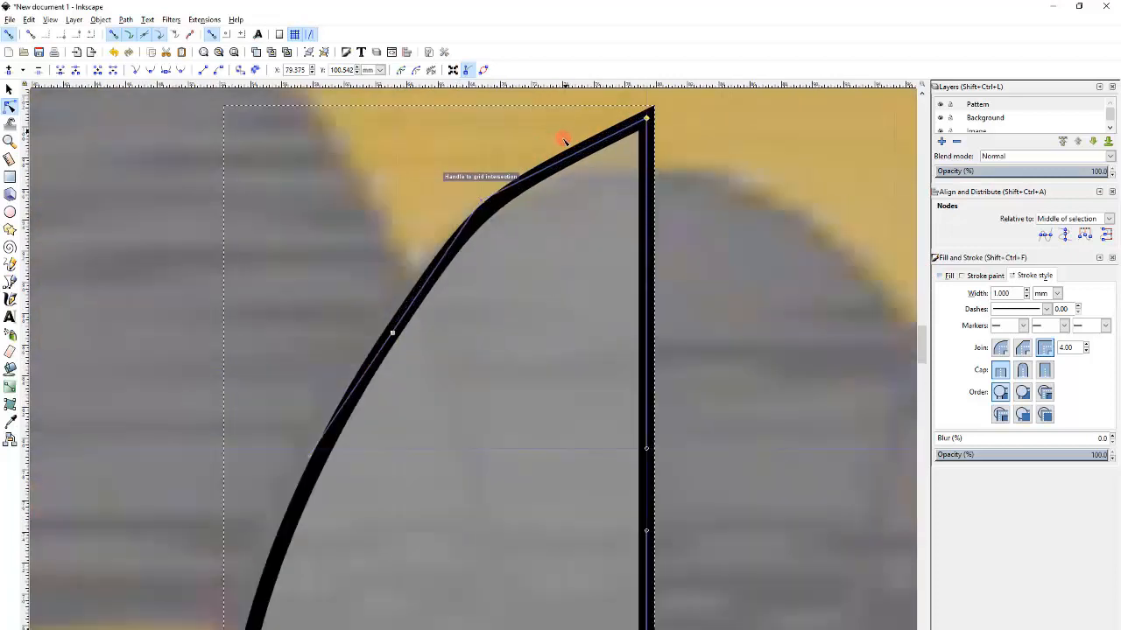
scroll(561, 180, down, 1)
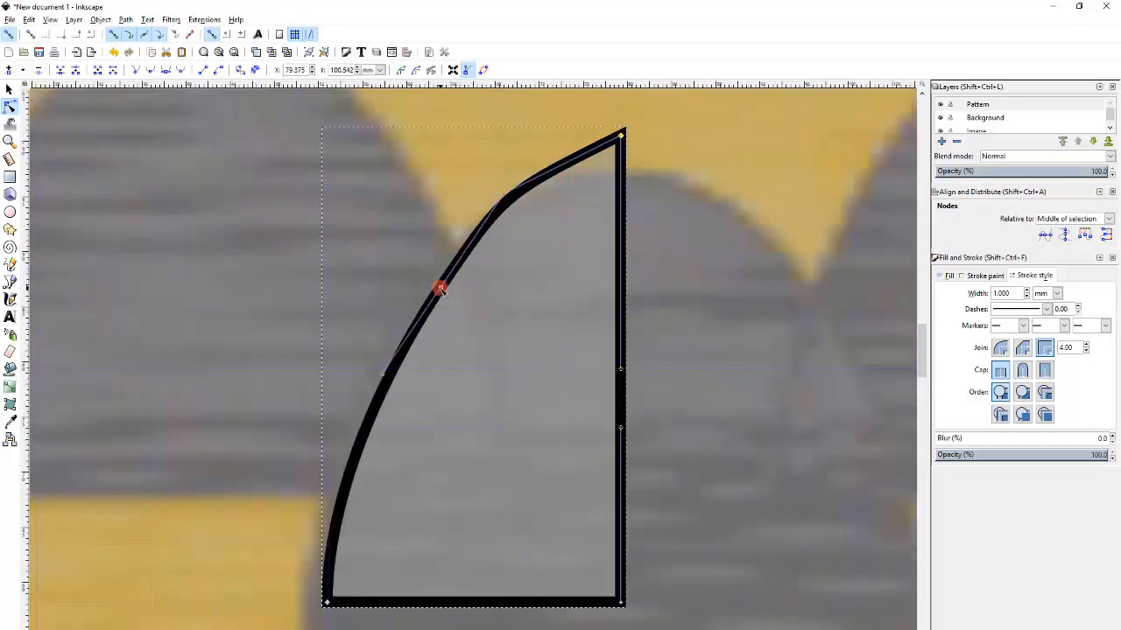
drag(440, 289, 432, 283)
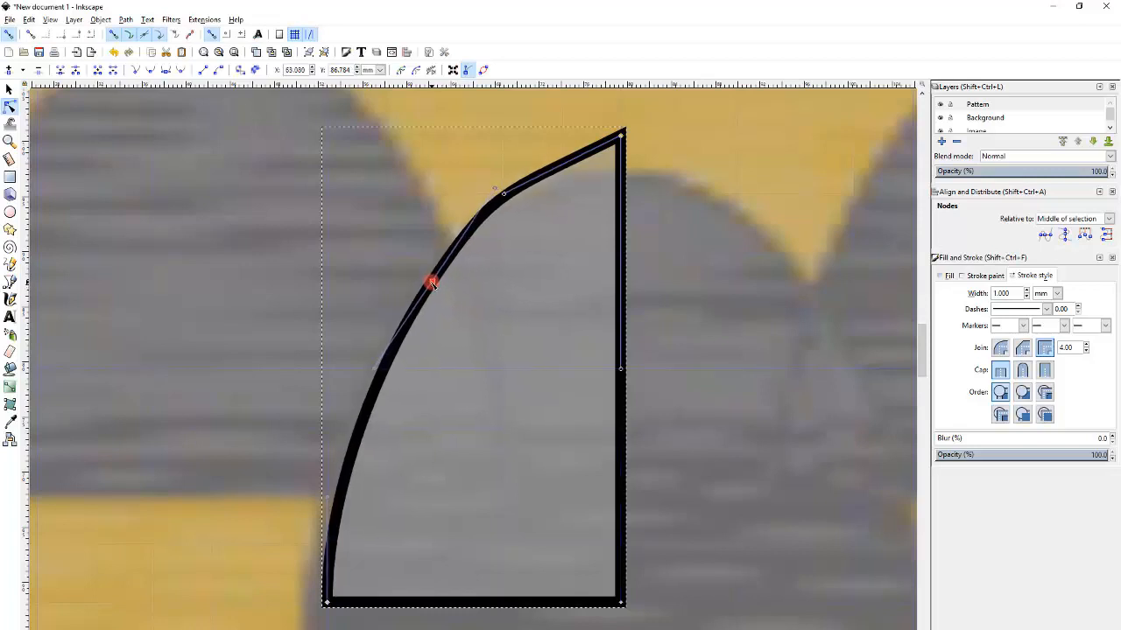
drag(497, 191, 508, 199)
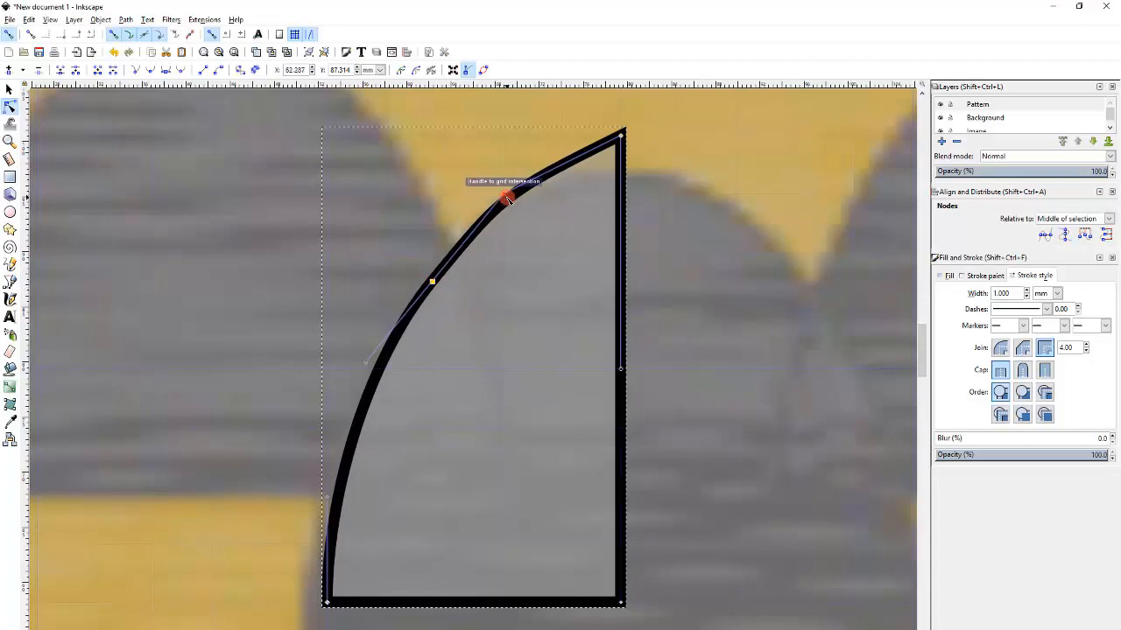
click(489, 227)
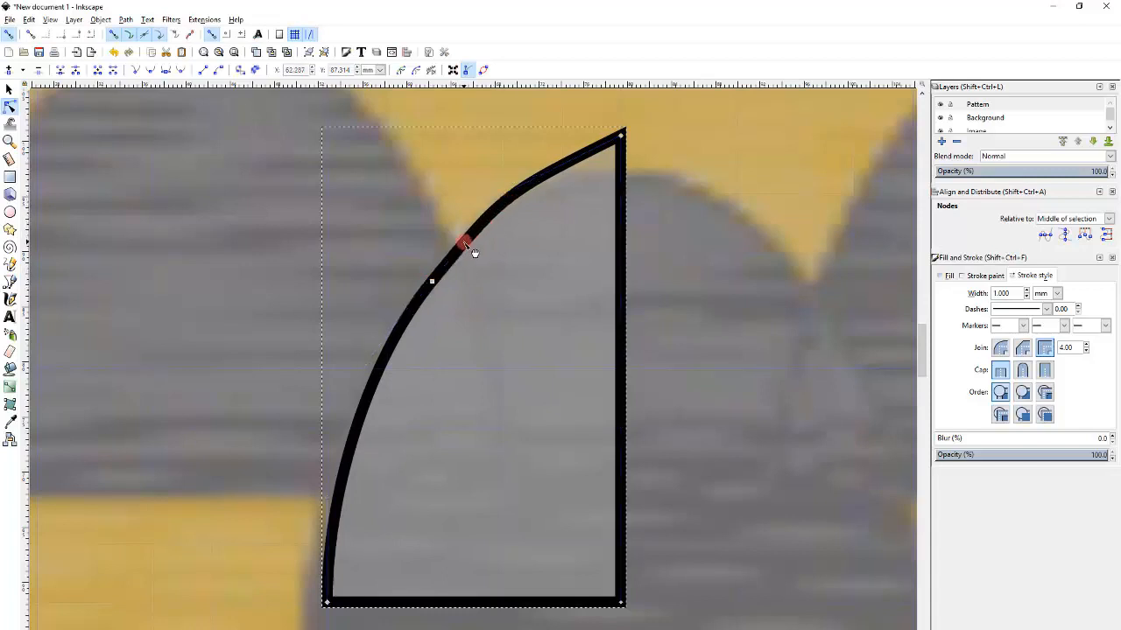
click(464, 243)
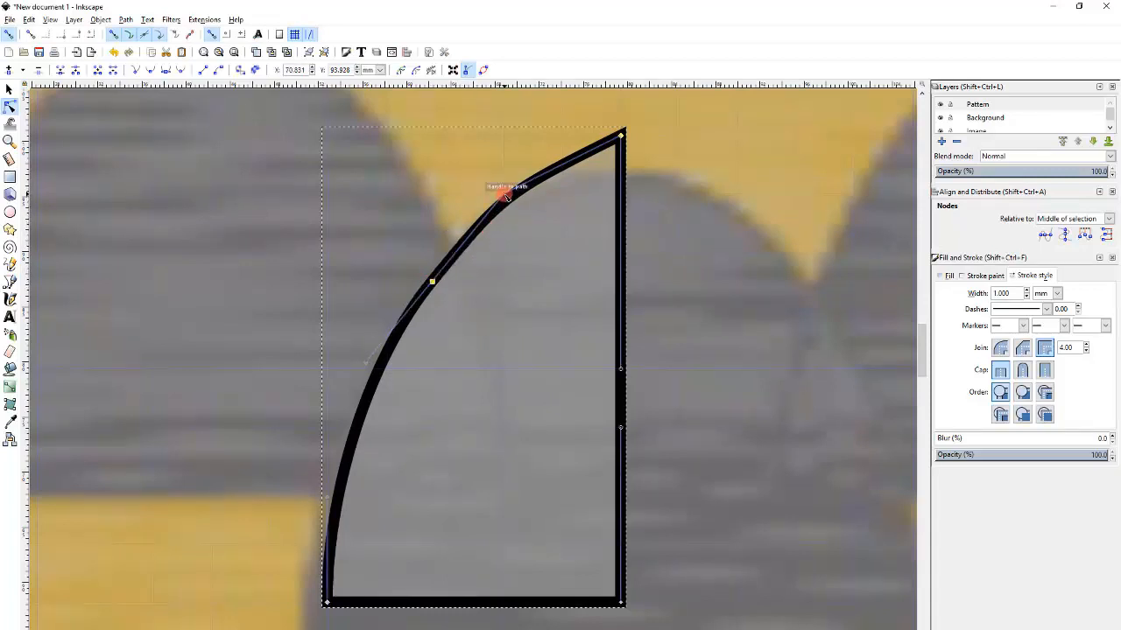
- Extend a horizontal handle from the half hill's top node, turn off grid snapping, and angle the shoulder node's upper handle along the curve
drag(505, 196, 429, 246)
ctrl+scroll(529, 179, up, 1)
ctrl+scroll(523, 156, up, 1)
ctrl+scroll(508, 196, down, 2)
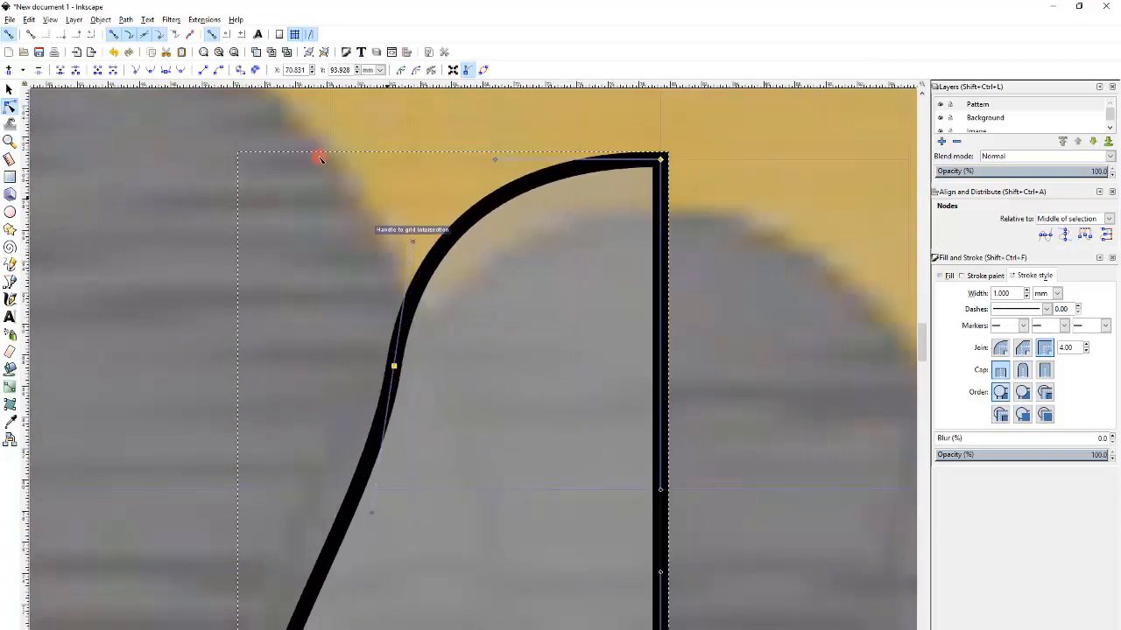
click(306, 35)
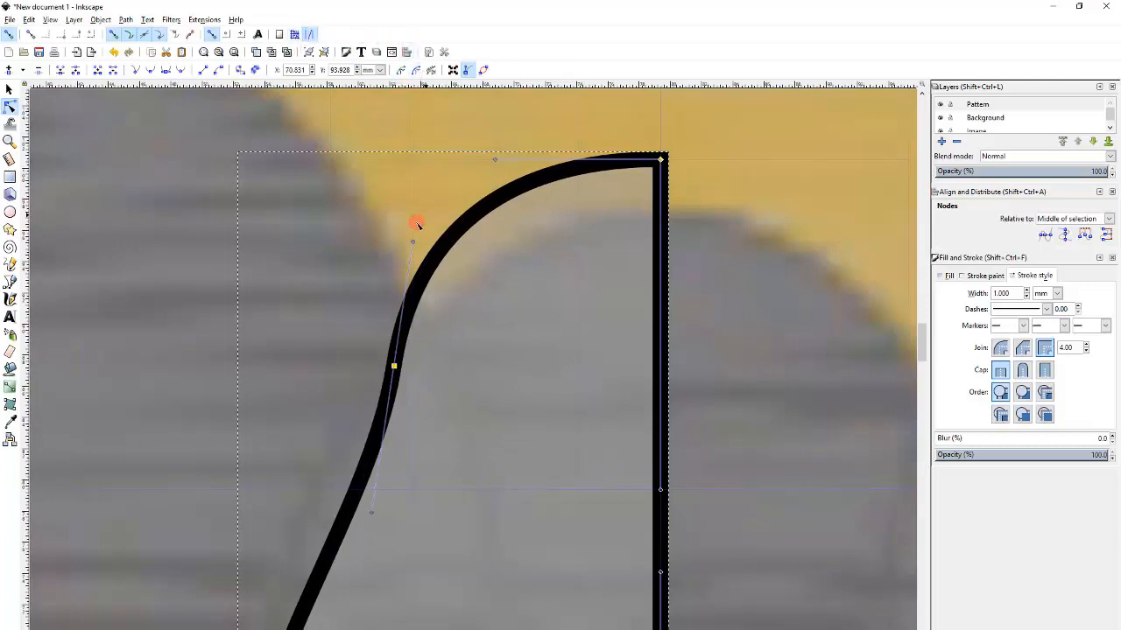
drag(413, 244, 457, 261)
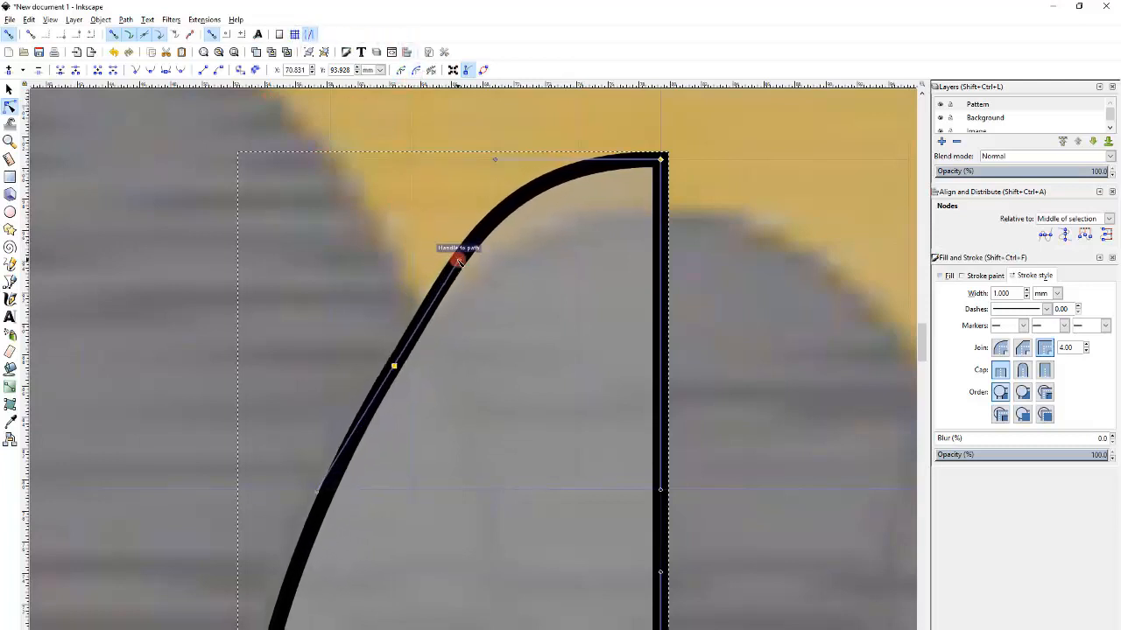
- Shorten the top node's horizontal handle so the outer edge of the half hill forms one smooth arc
mouse_move(495, 160)
mouse_down()
mouse_move(503, 183)
mouse_move(488, 162)
mouse_up()
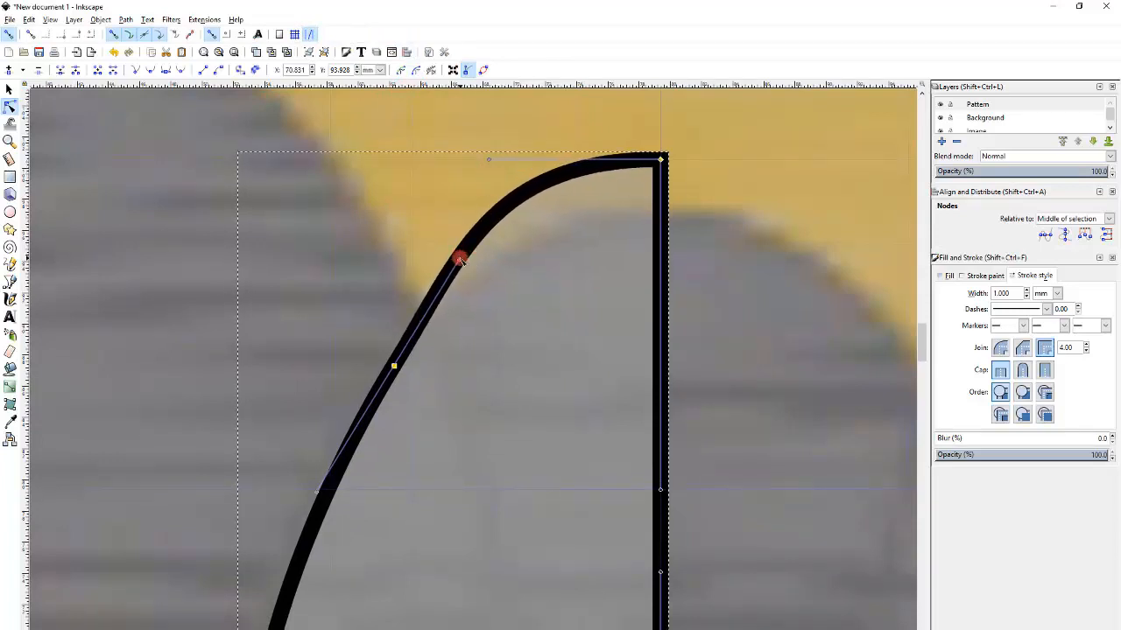
click(487, 160)
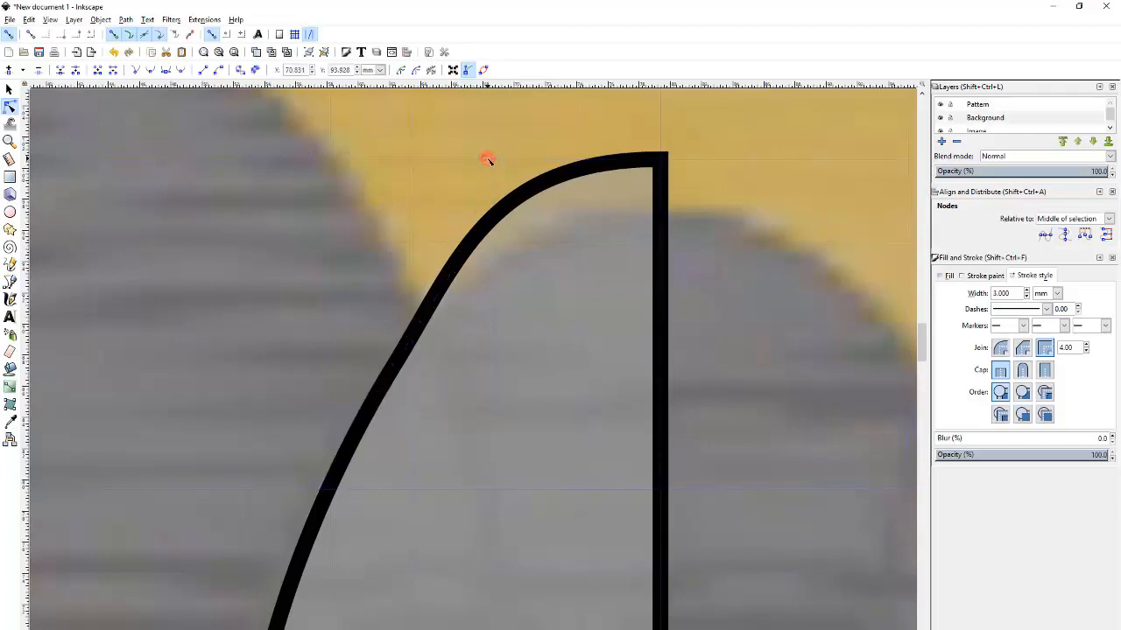
click(608, 166)
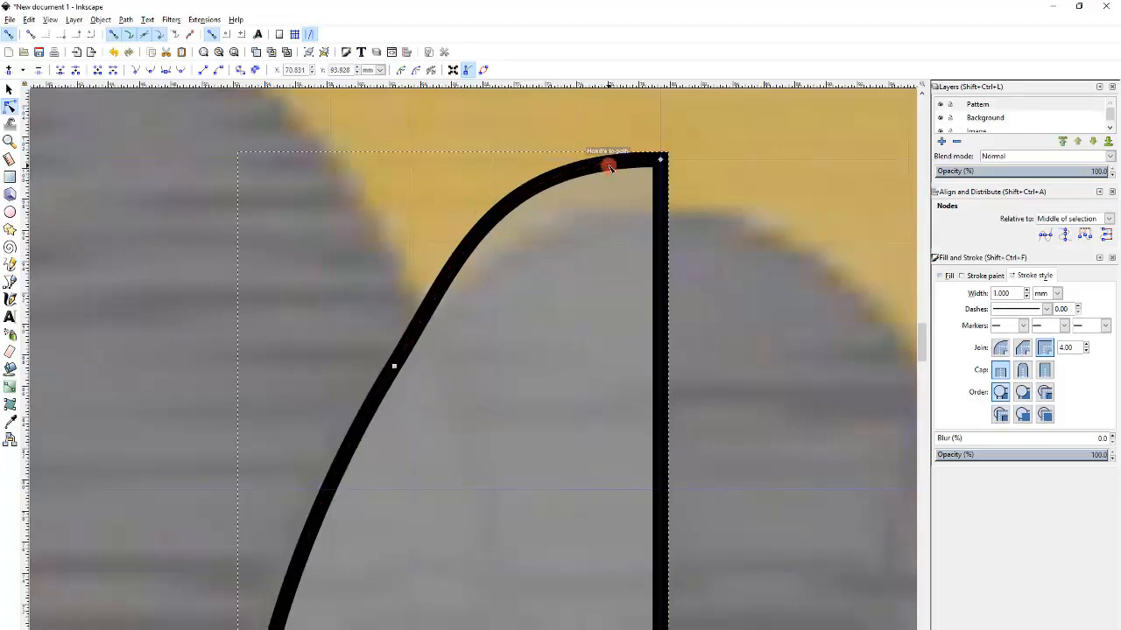
click(661, 161)
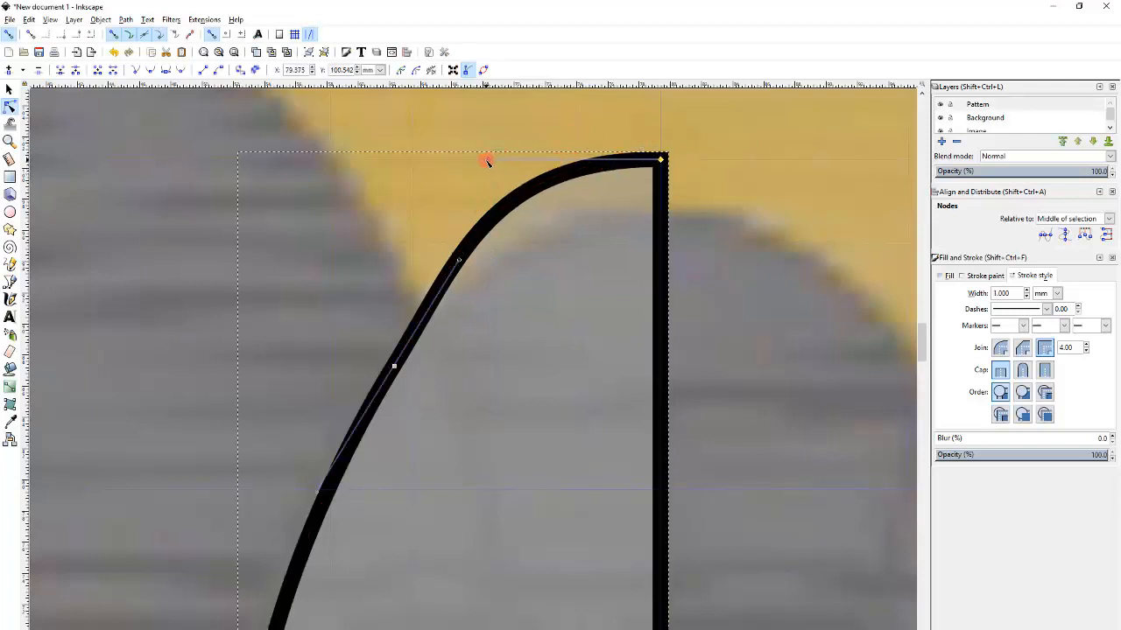
click(487, 160)
click(659, 161)
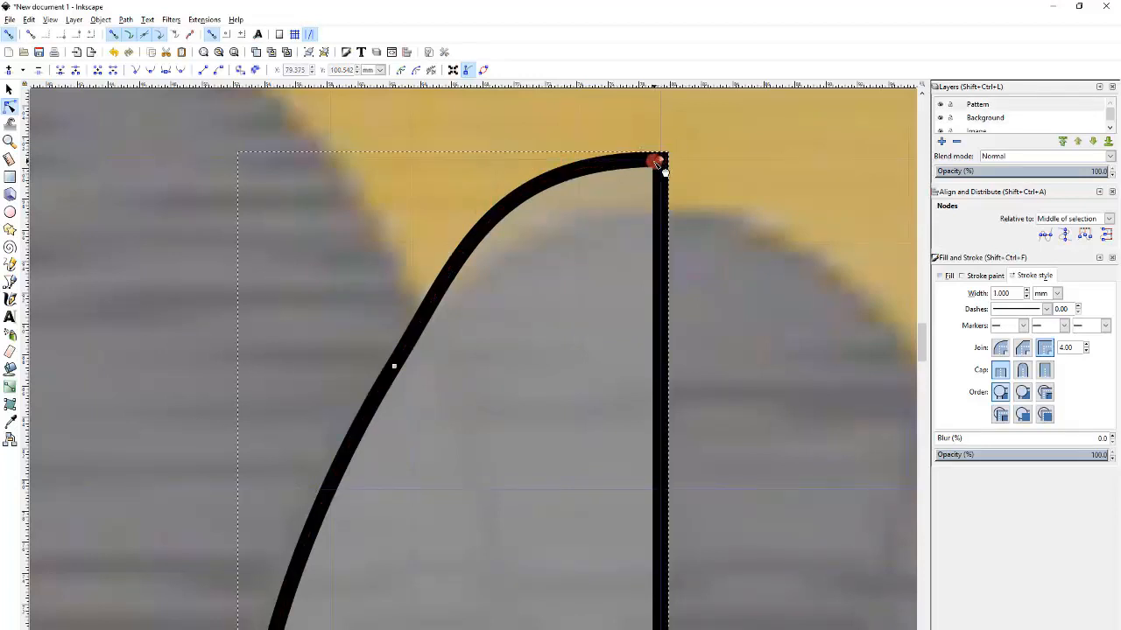
drag(654, 163, 556, 159)
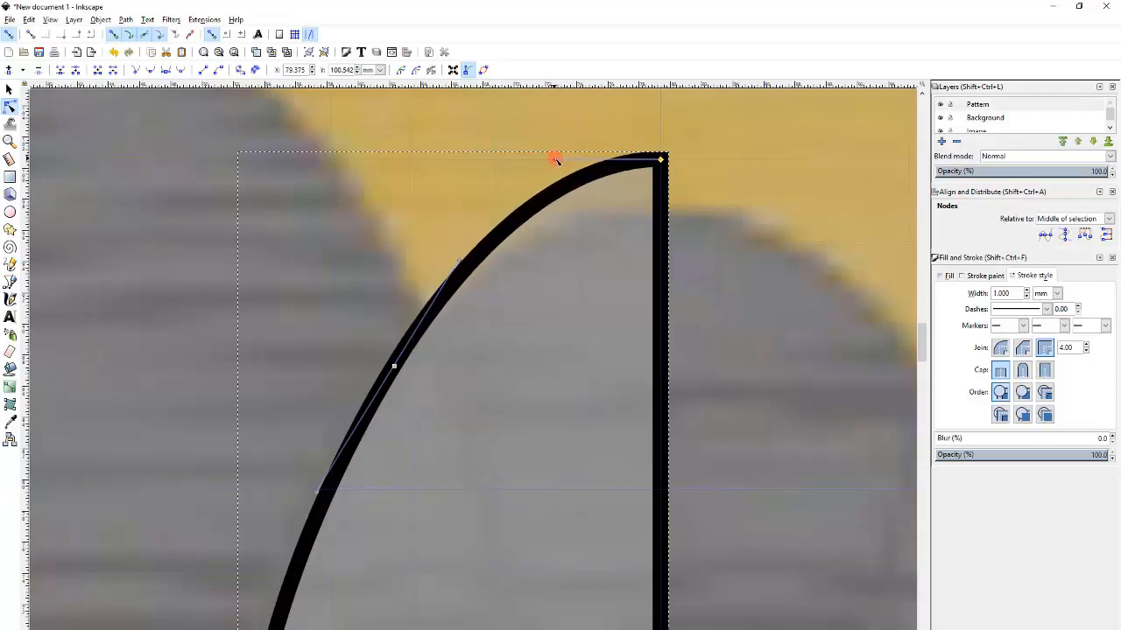
scroll(514, 171, down, 2)
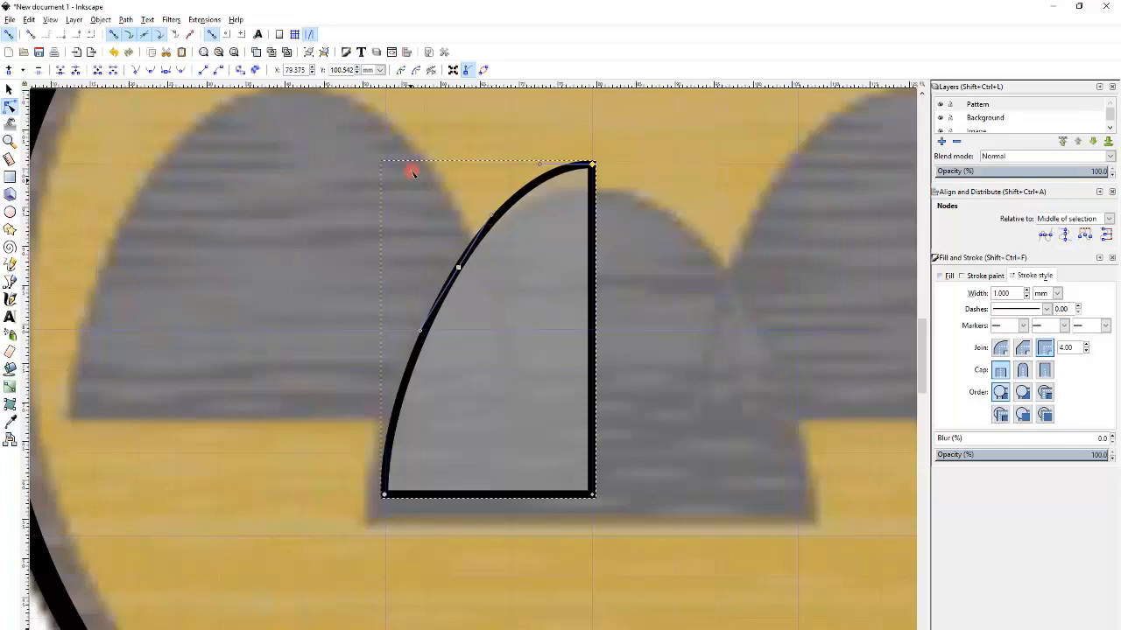
- Duplicate the half hill, flip the copy horizontally, and snap it against the original's straight edge to form a full hill
click(9, 88)
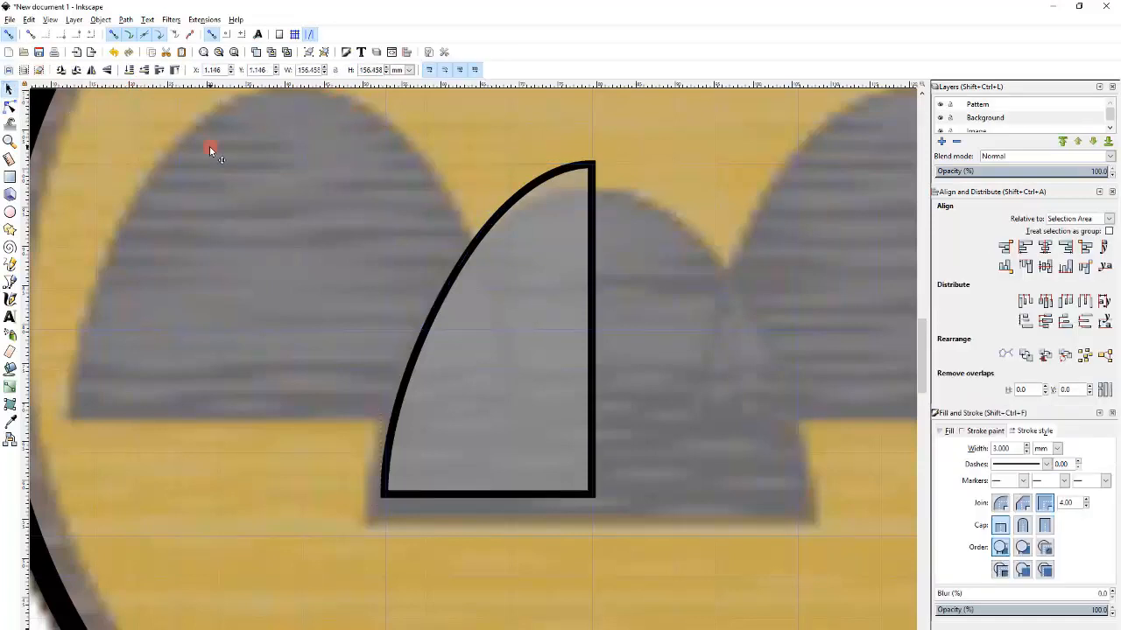
scroll(290, 211, down, 1)
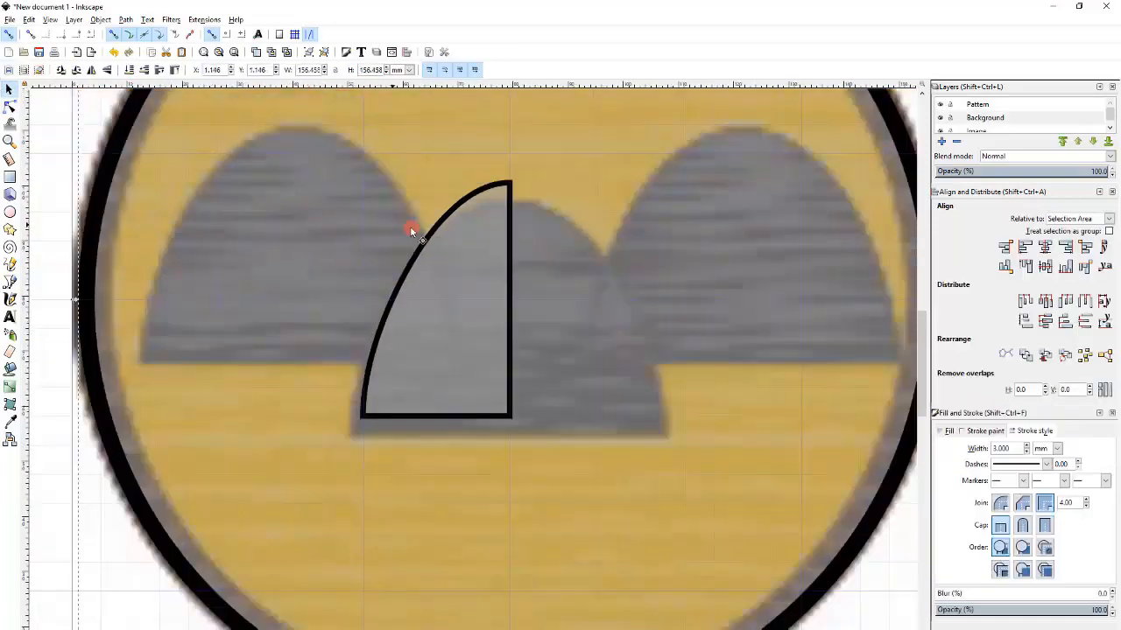
click(510, 186)
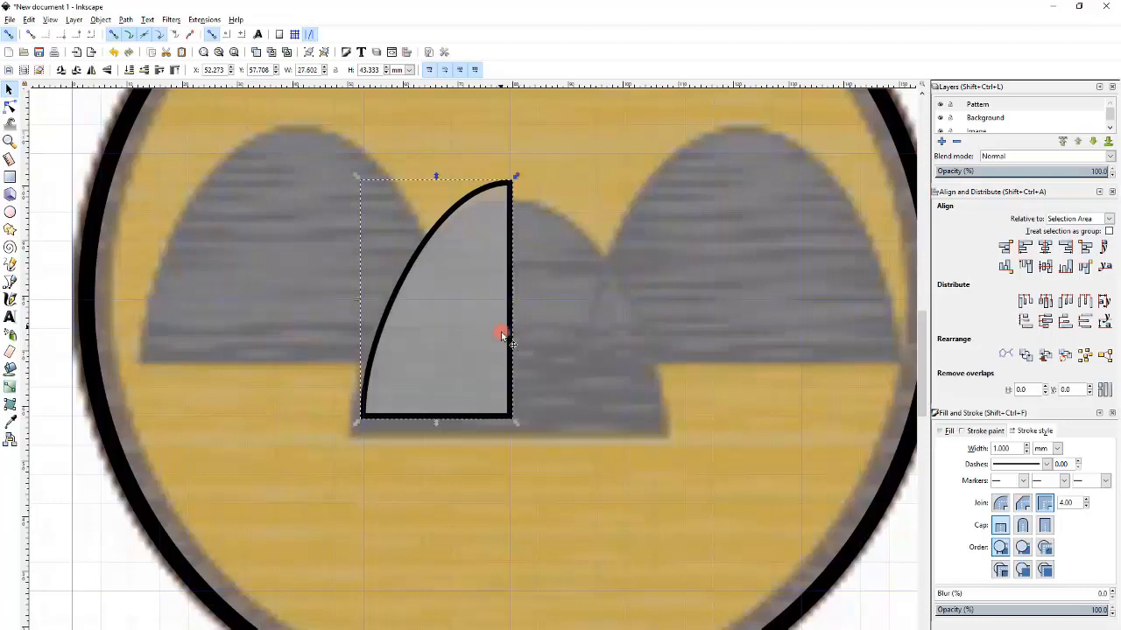
key(ctrl+d)
key(h)
drag(377, 186, 529, 191)
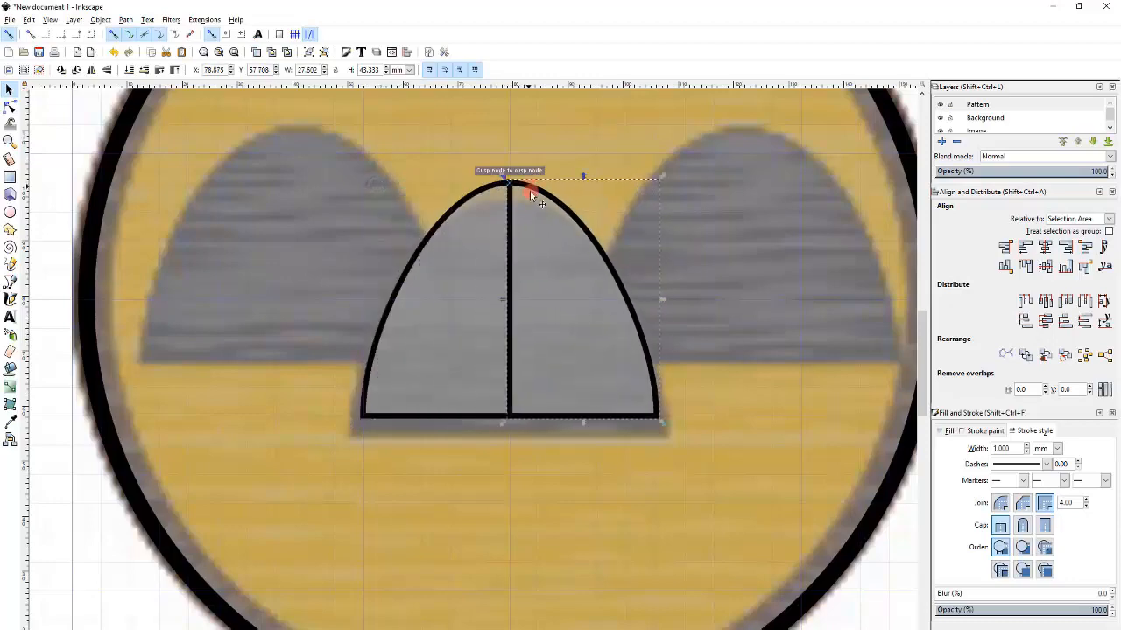
scroll(495, 458, up, 5)
scroll(458, 487, down, 7)
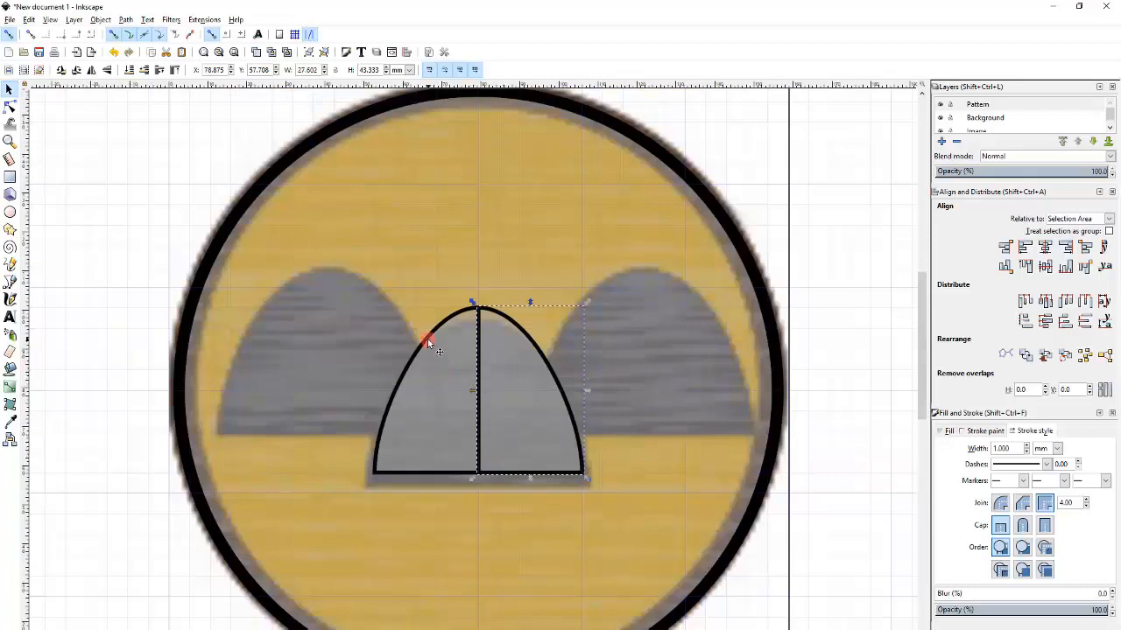
- Combine the two hill halves into a single shape with Union
click(429, 344)
shift+click(500, 341)
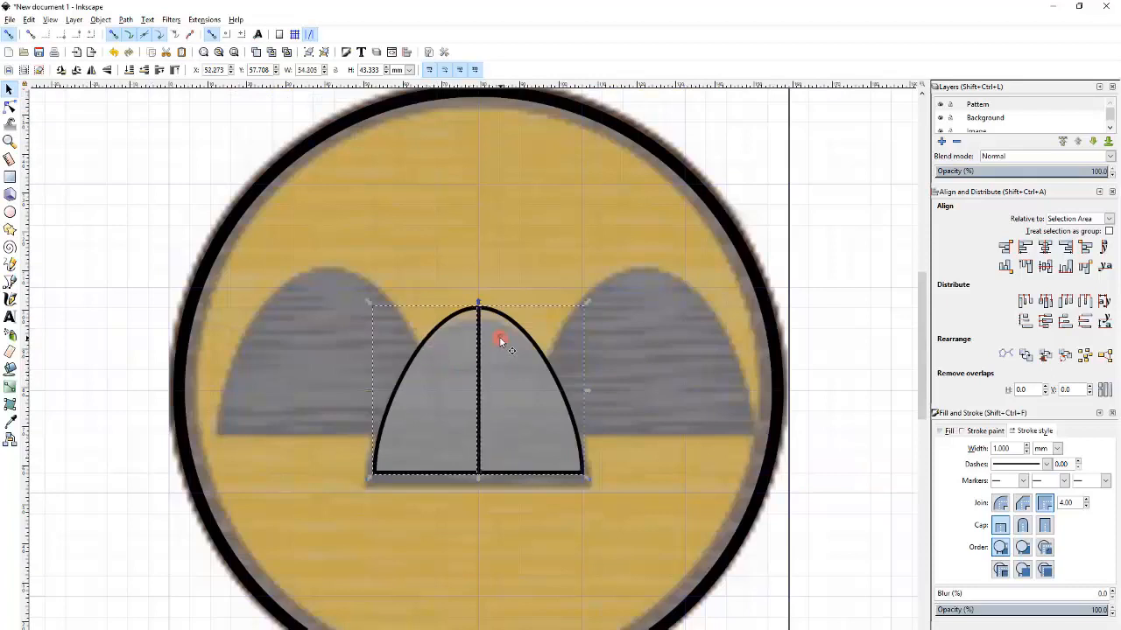
click(102, 19)
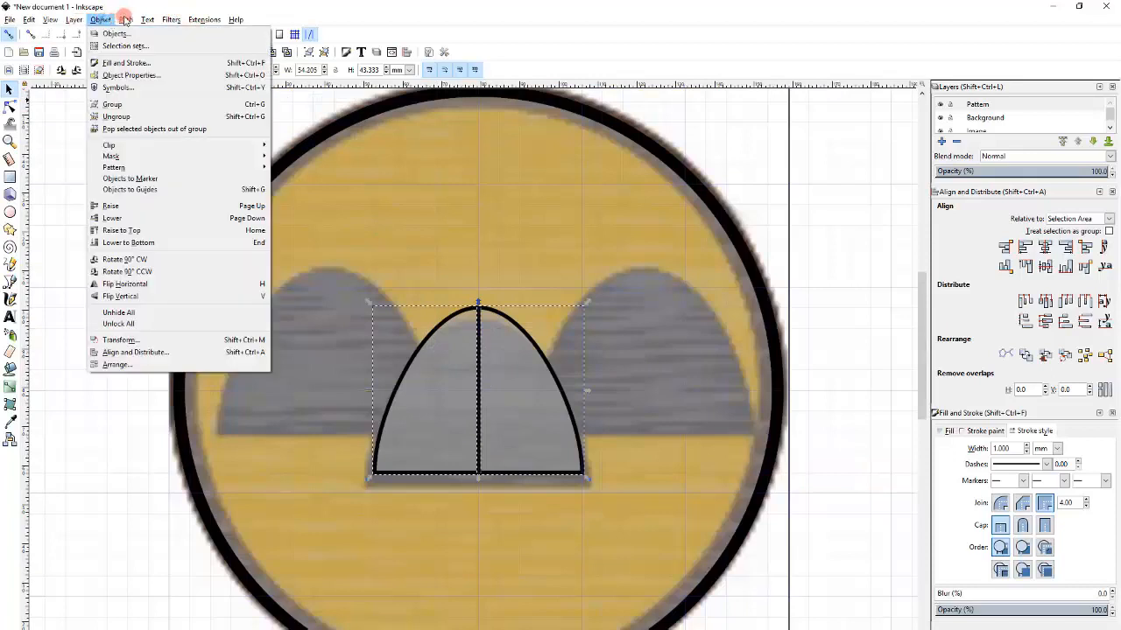
mouse_move(125, 19)
click(140, 88)
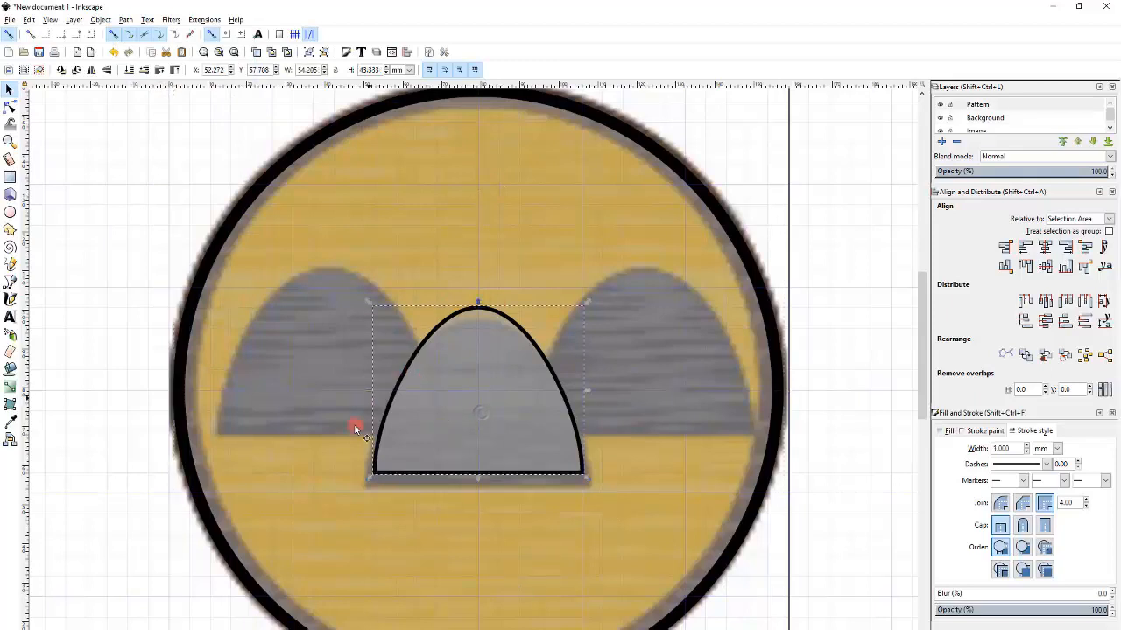
- Delete the redundant middle node on the merged hill's bottom edge
alt+click(493, 370)
scroll(490, 376, up, 1)
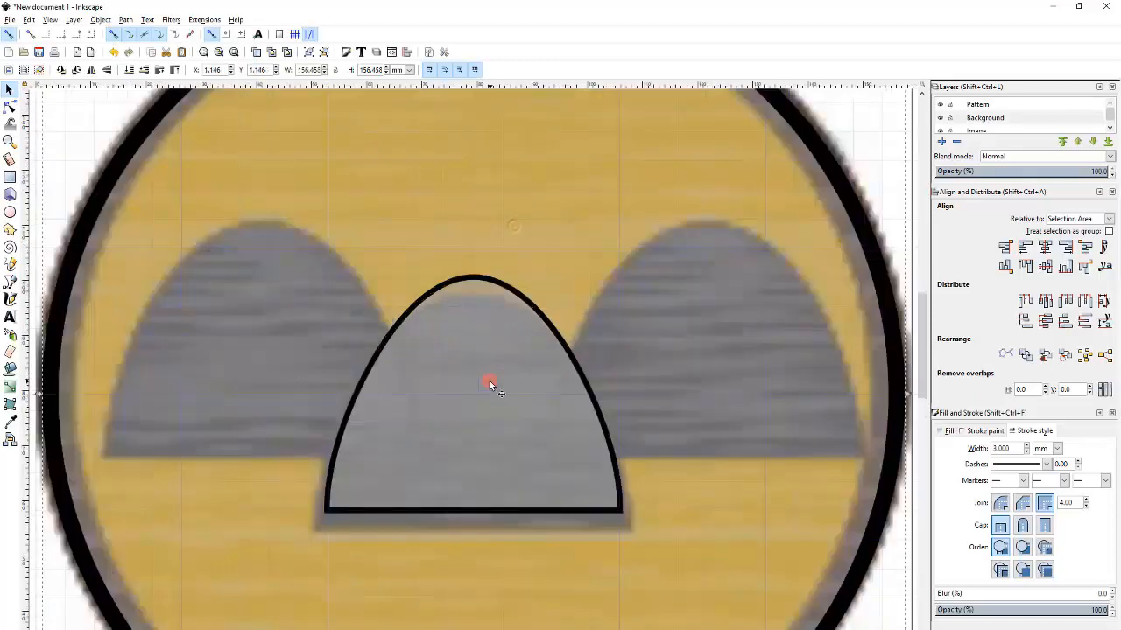
click(494, 375)
key(n)
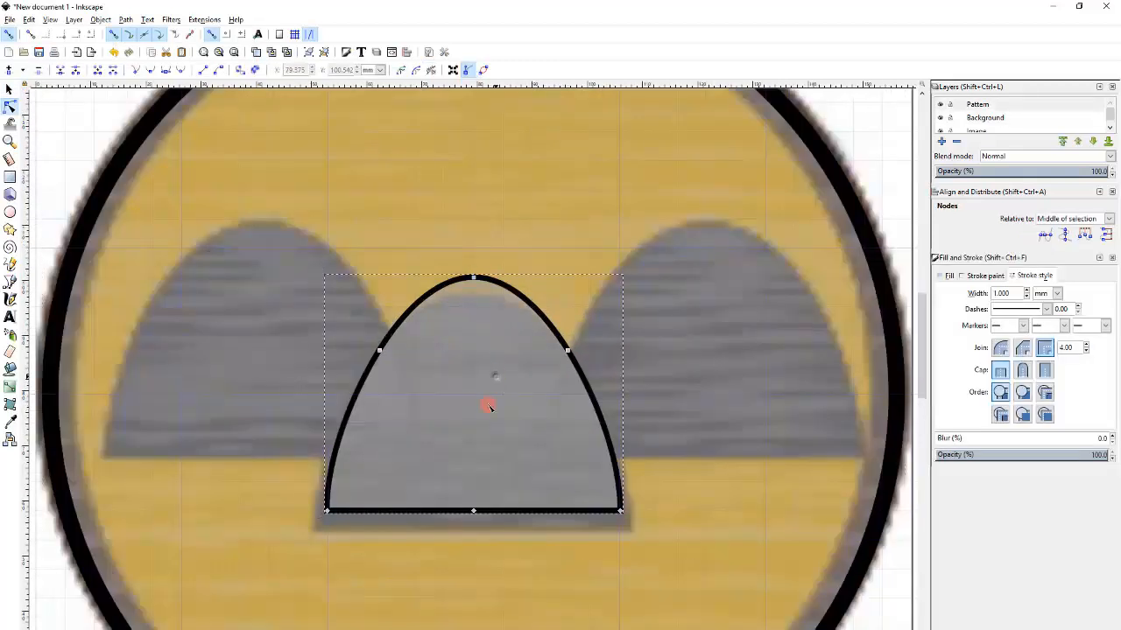
click(474, 510)
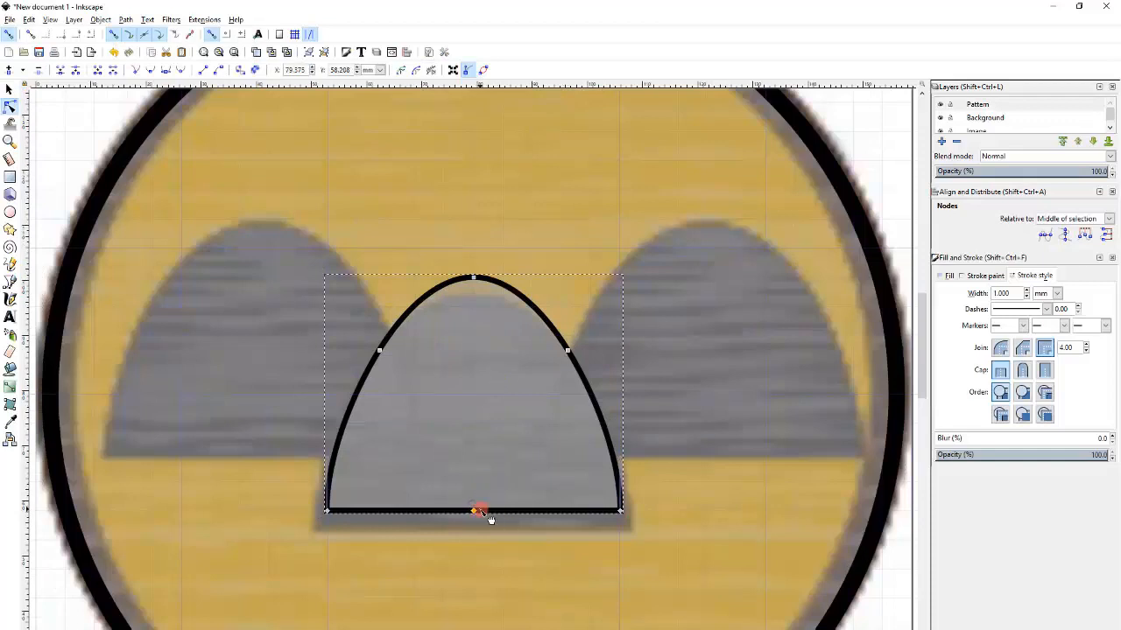
key(shift+u)
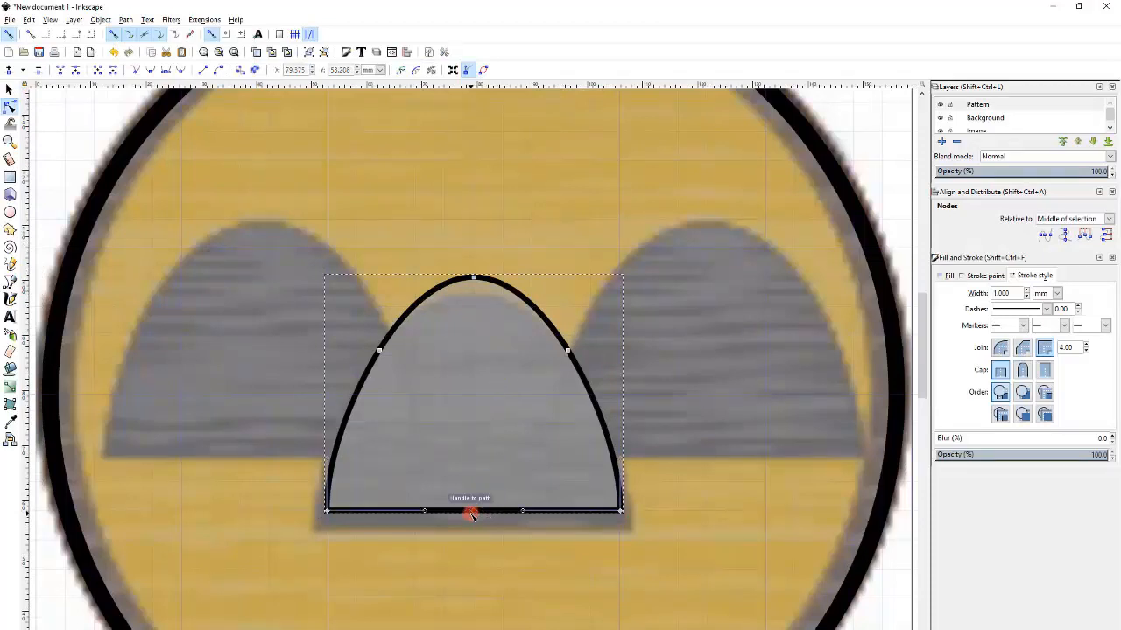
click(435, 173)
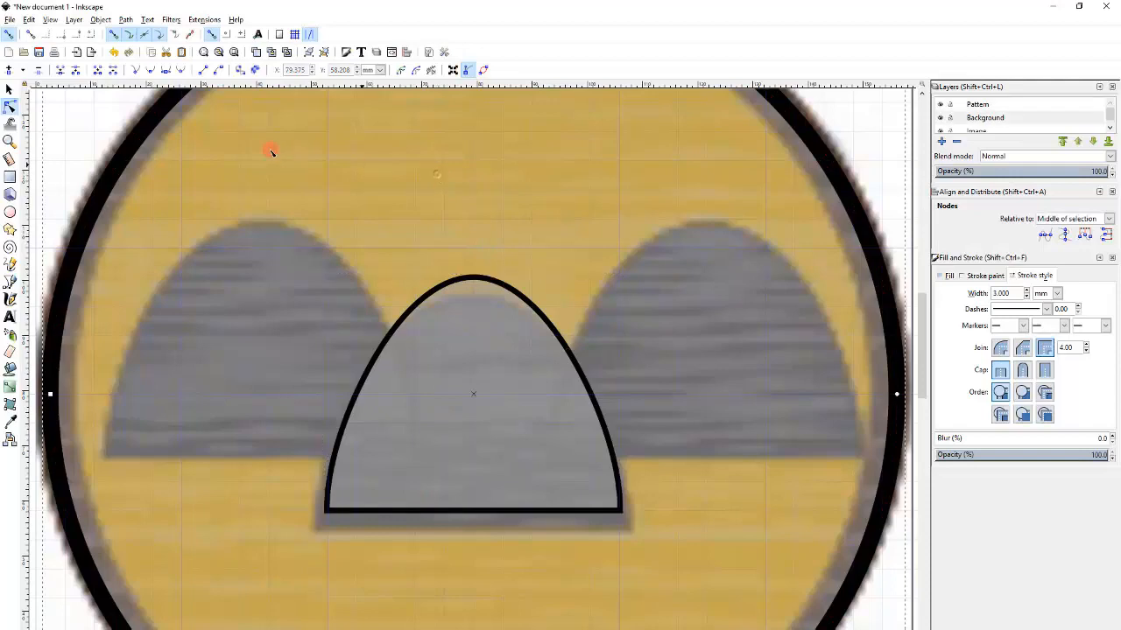
scroll(464, 261, down, 1)
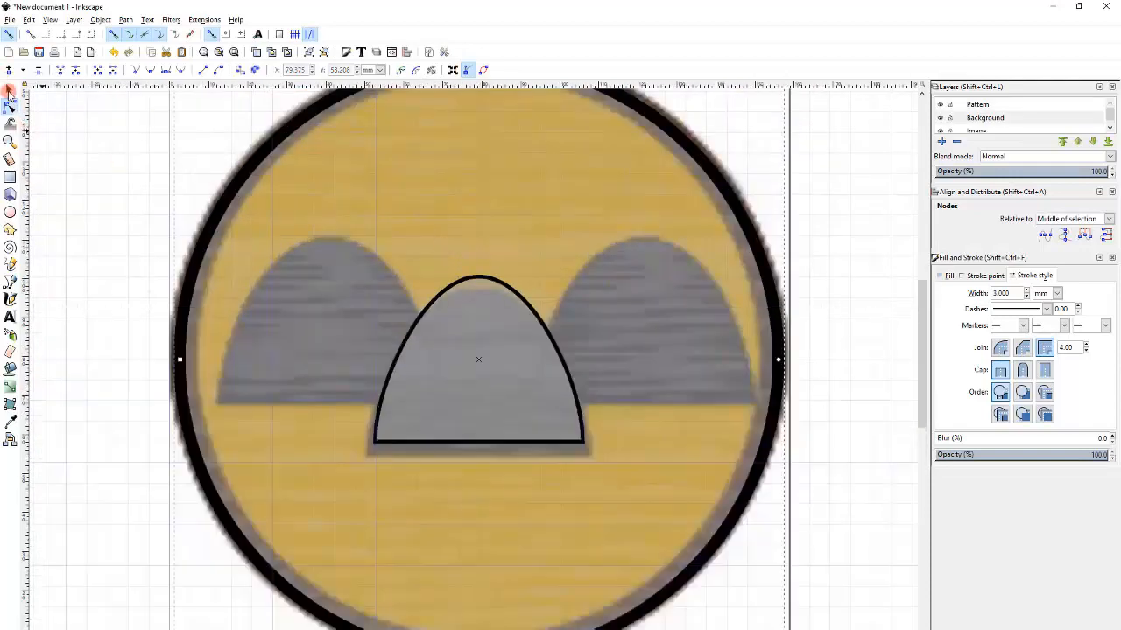
- Fill the hill with solid black (000000ff) at full alpha, 255
click(10, 90)
click(527, 341)
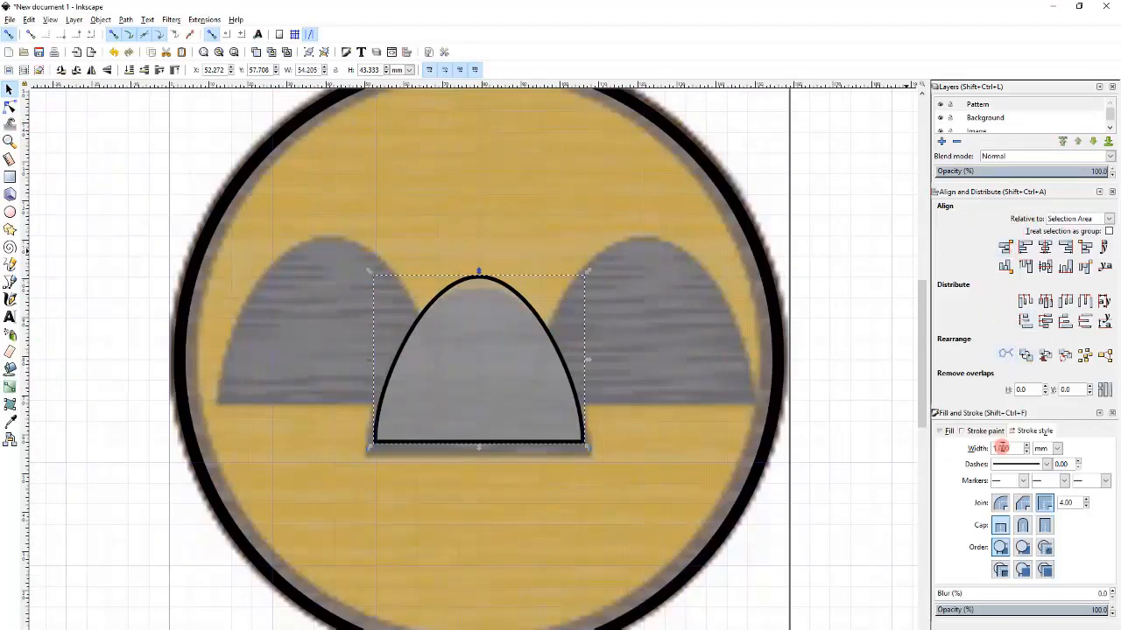
click(949, 431)
click(1013, 519)
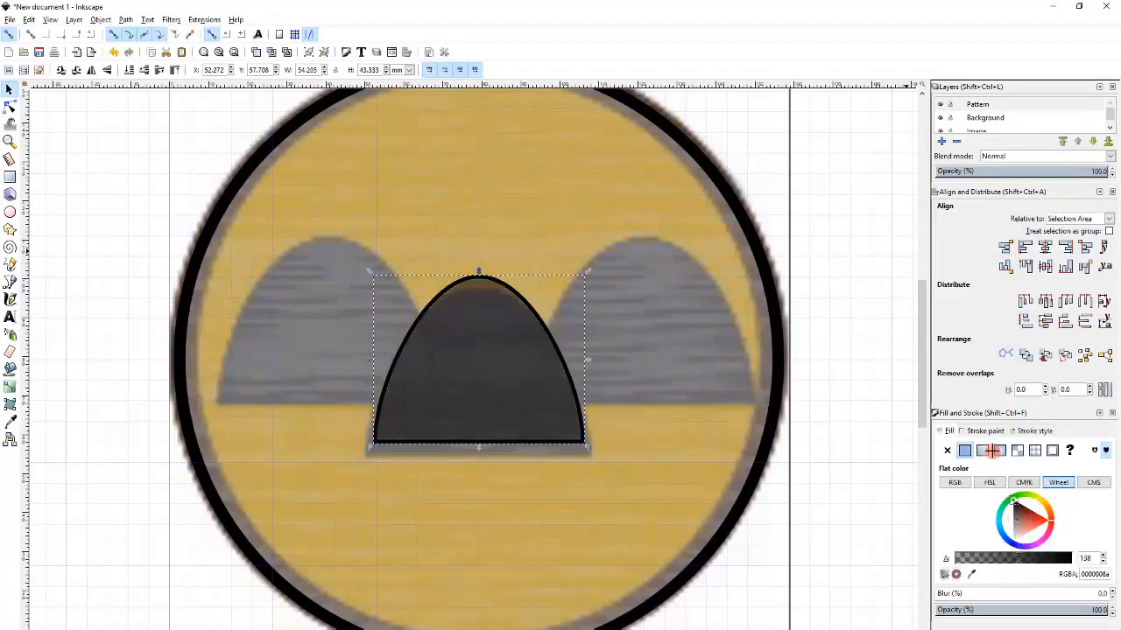
drag(1049, 557, 1114, 558)
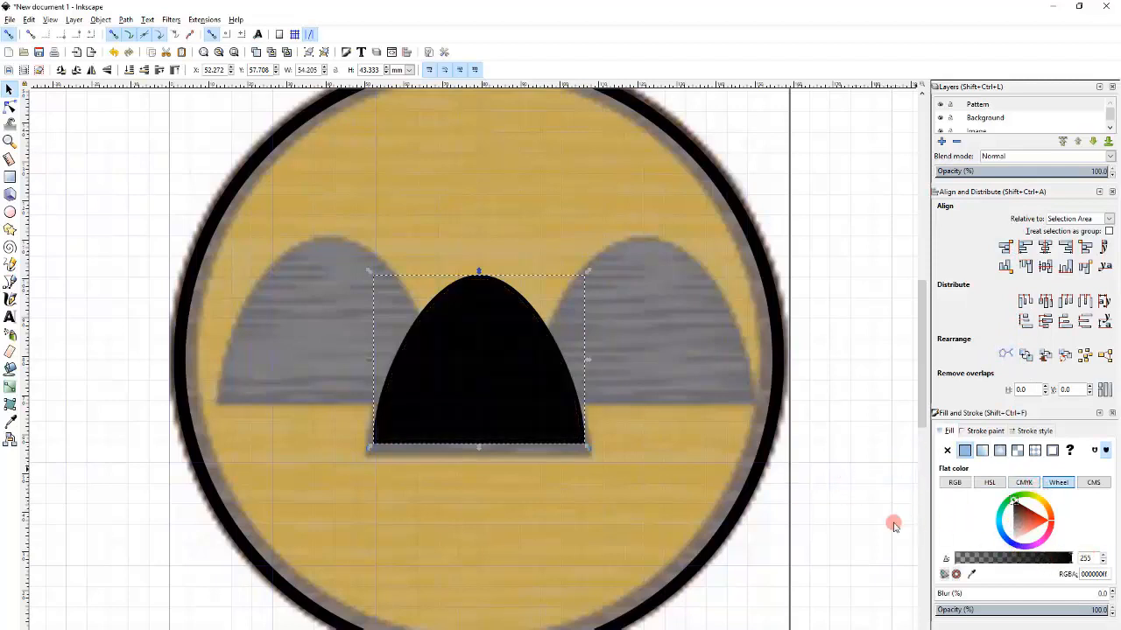
click(830, 518)
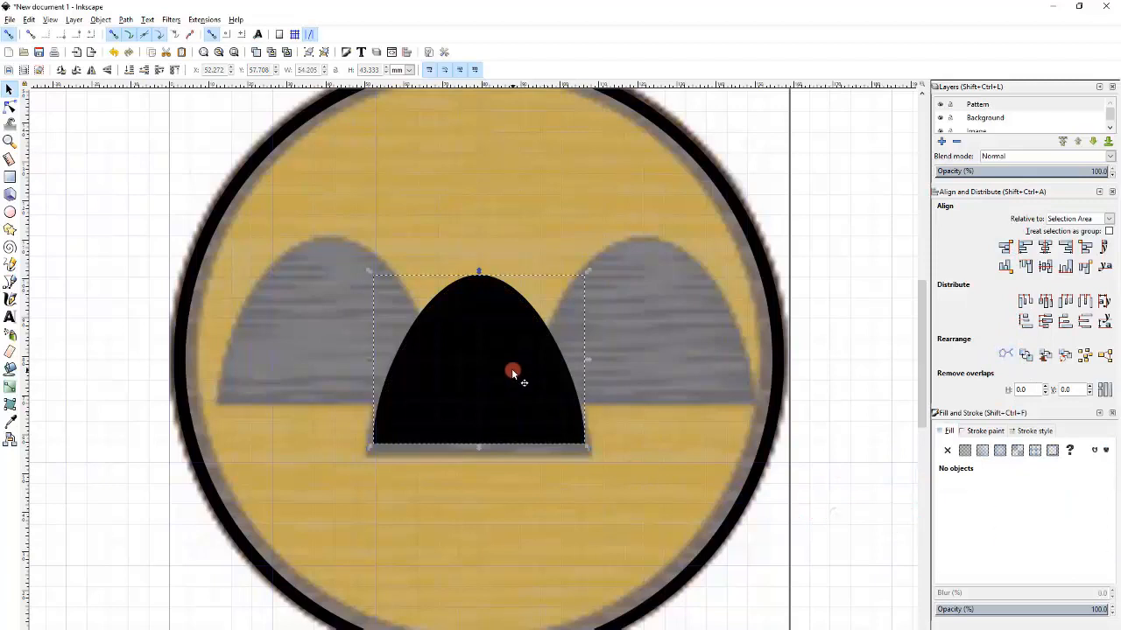
- Duplicate the black central hill and move the copy over the reference's left hill, to about X 14.7, Y 68.2 mm
click(524, 354)
key(ctrl+d)
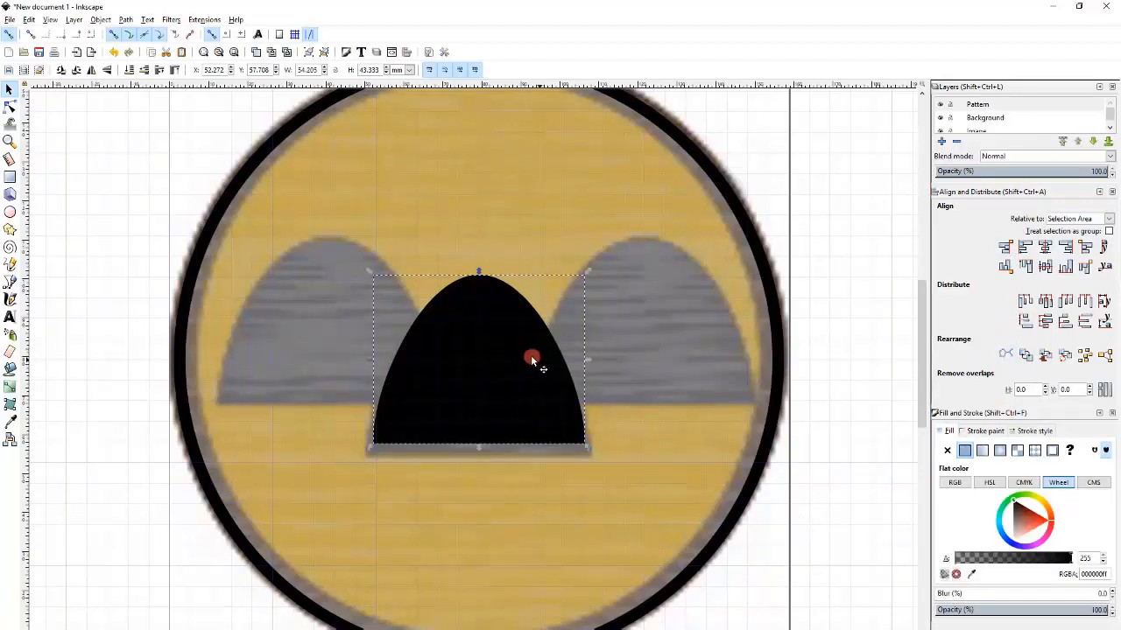
drag(530, 355, 374, 330)
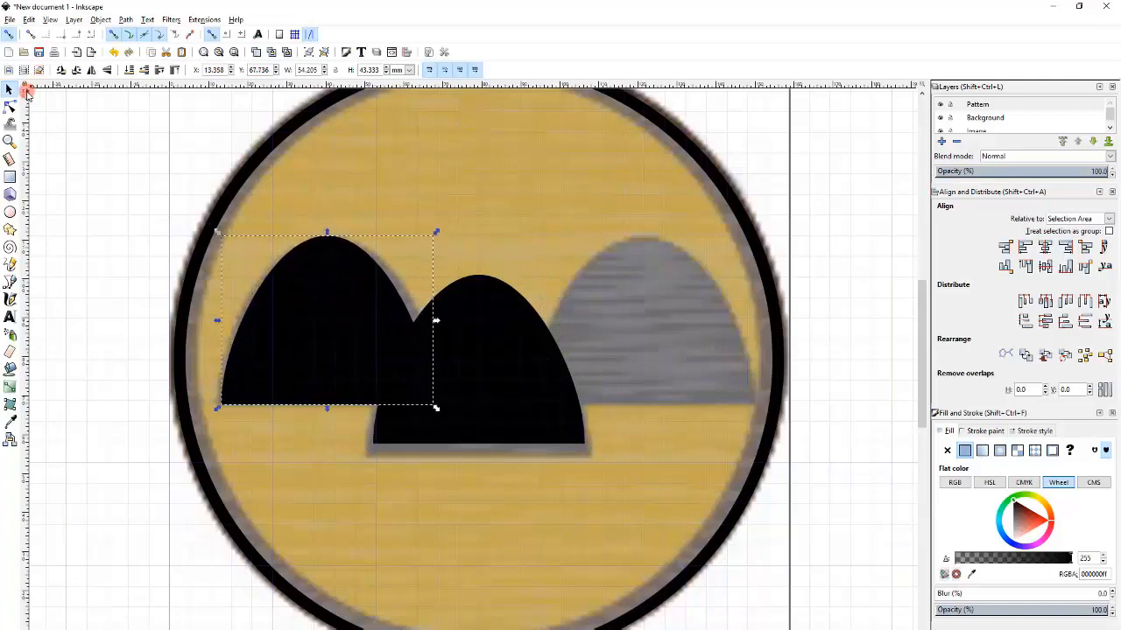
ctrl+scroll(333, 263, up, 2)
mouse_move(333, 260)
mouse_down()
mouse_move(325, 251)
mouse_move(346, 251)
mouse_up()
ctrl+scroll(374, 269, down, 2)
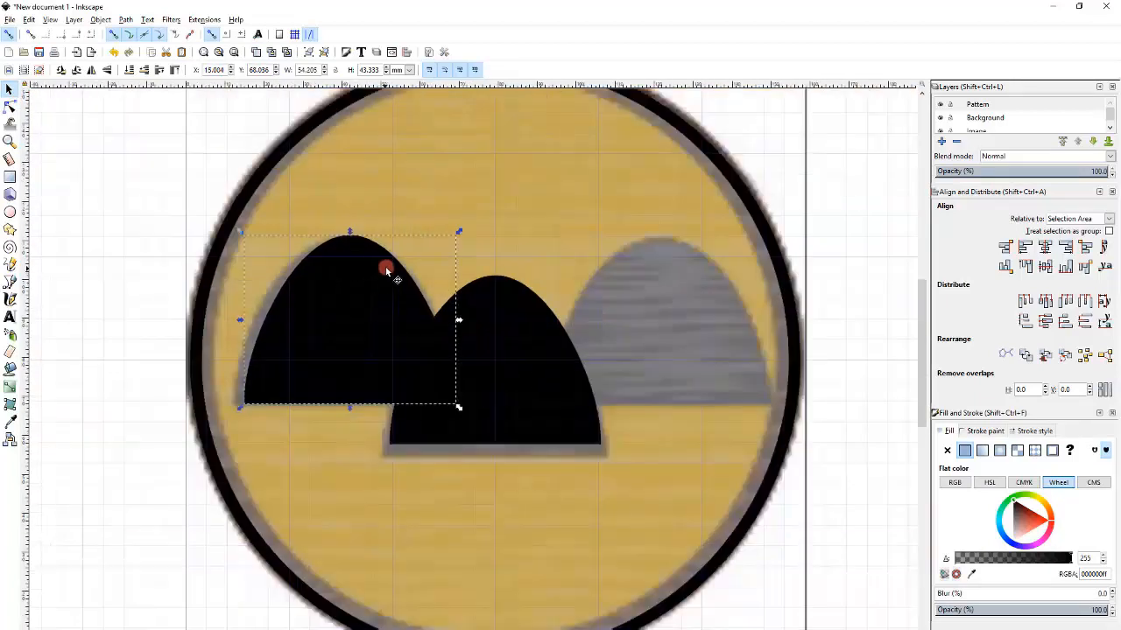
drag(367, 291, 365, 290)
ctrl+scroll(461, 293, down, 1)
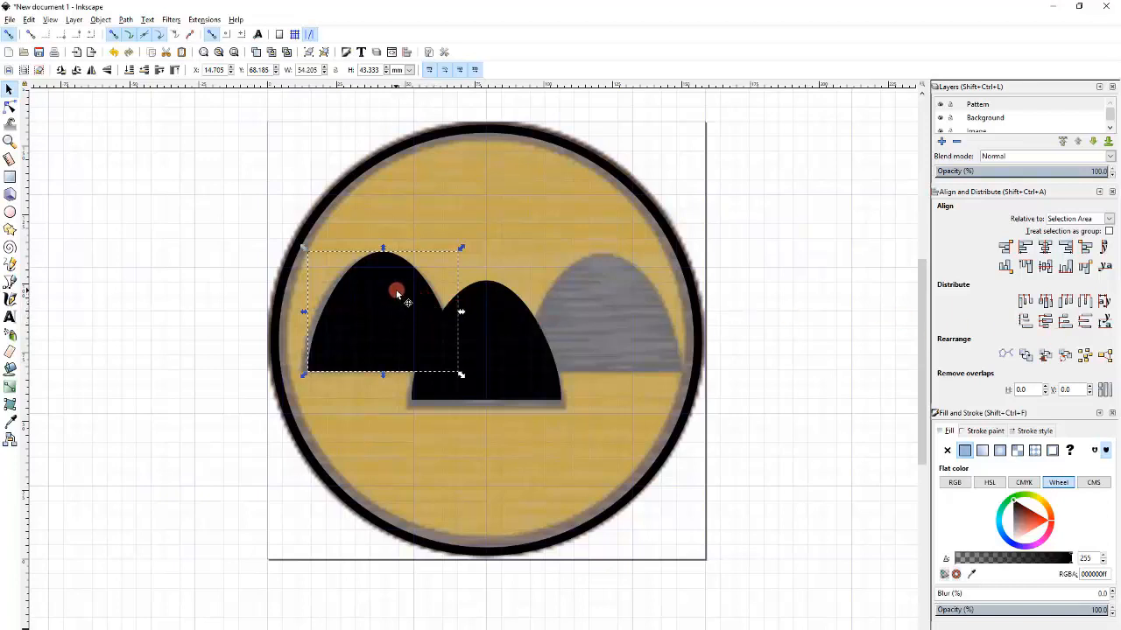
- Enable snapping to grids and snap the left hill's peak to the grid, at about X 15.2, Y 68.3 mm
drag(405, 288, 445, 293)
key(Escape)
scroll(404, 276, up, 6)
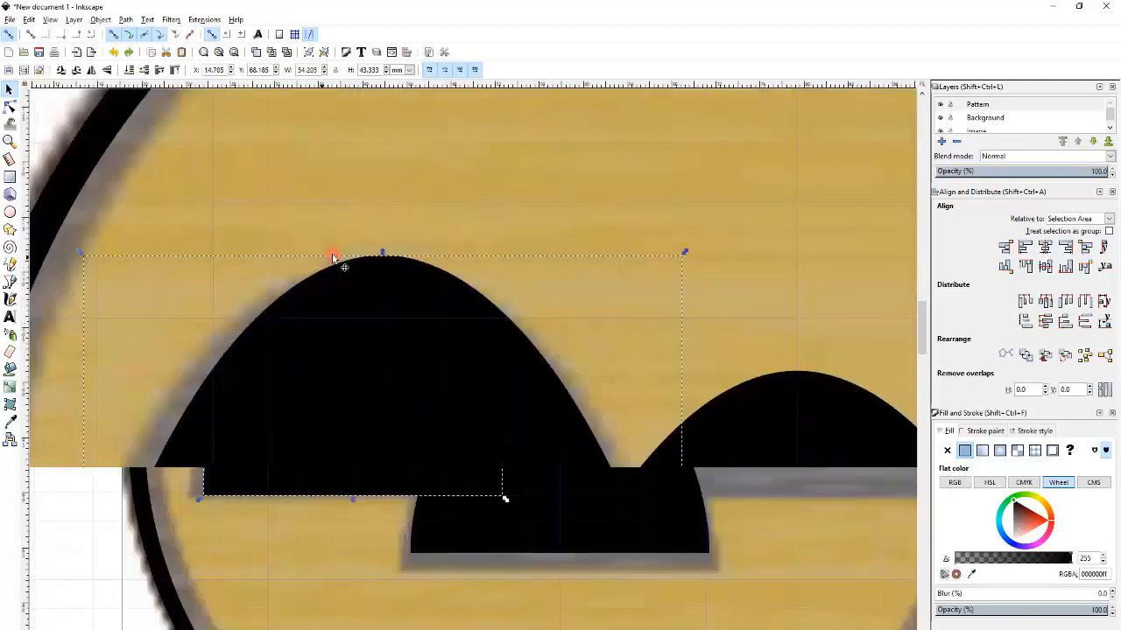
drag(416, 270, 414, 326)
click(376, 52)
click(296, 34)
scroll(307, 275, down, 4)
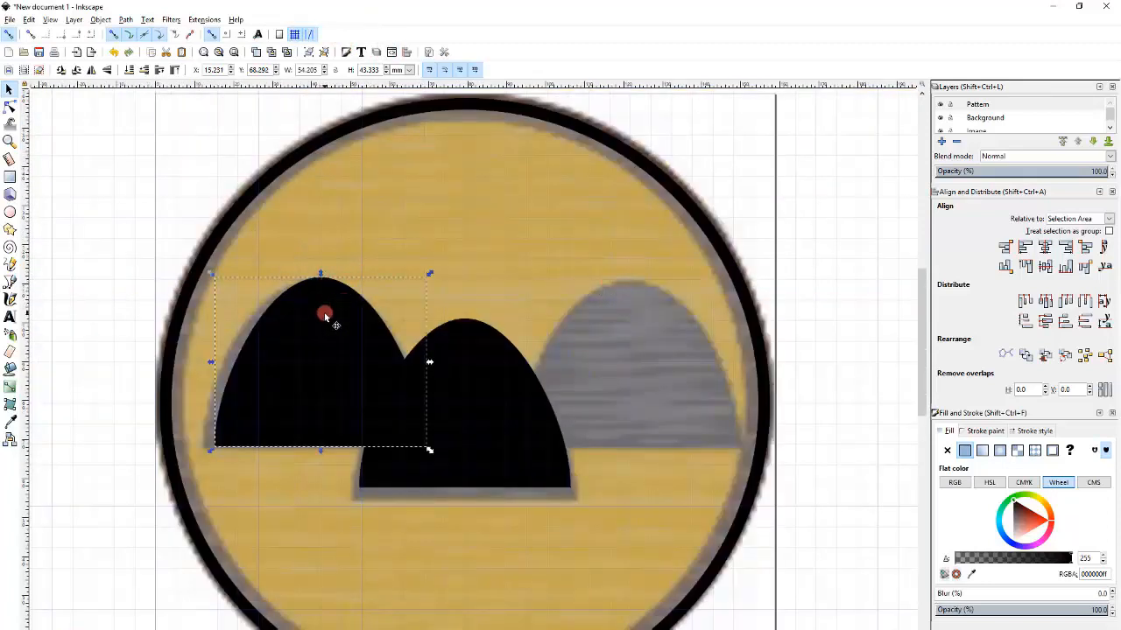
- Move the hill copy over the reference's right hill at about X 89.3 mm, and place a duplicate of it back over the left hill
drag(326, 315, 616, 320)
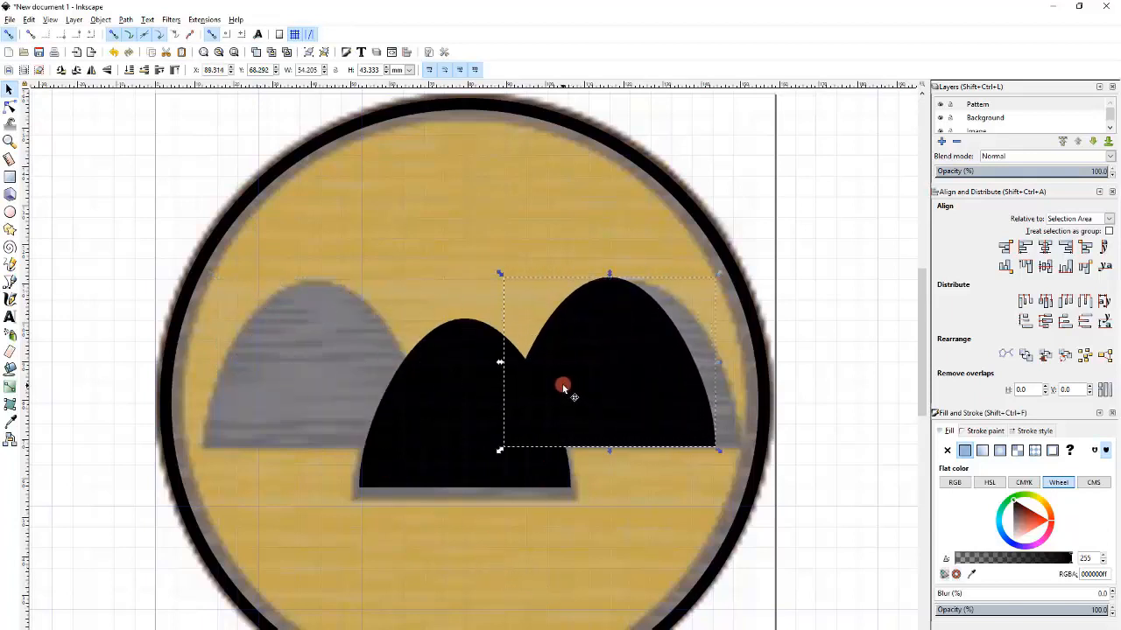
key(ctrl+d)
drag(636, 342, 345, 339)
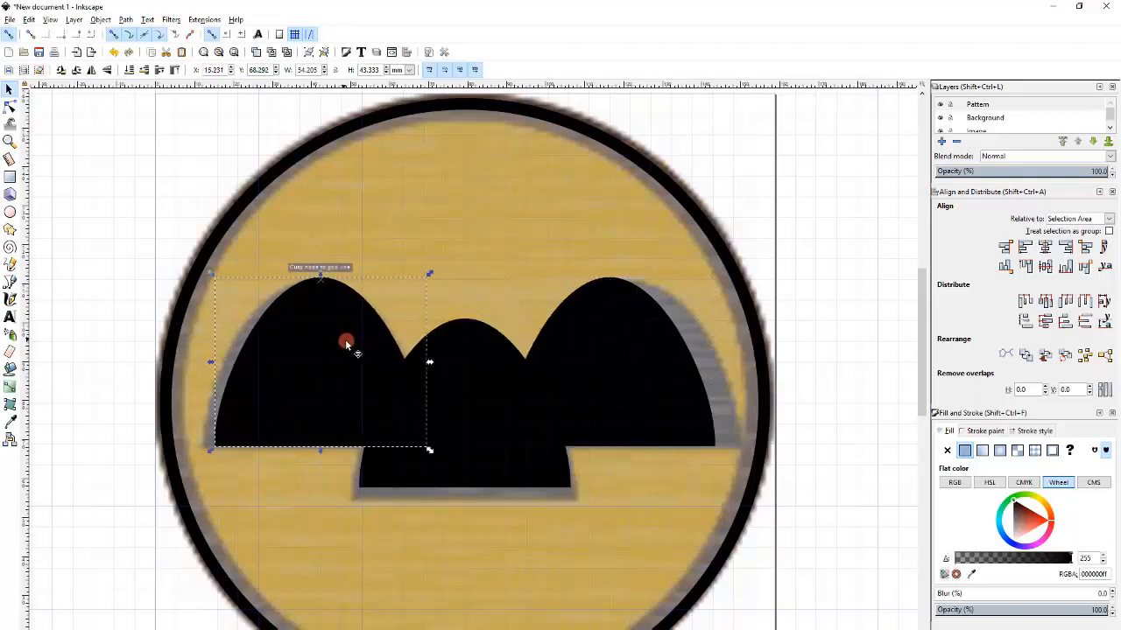
- Raise the central hill one level in the stacking order with the Raise command
click(448, 407)
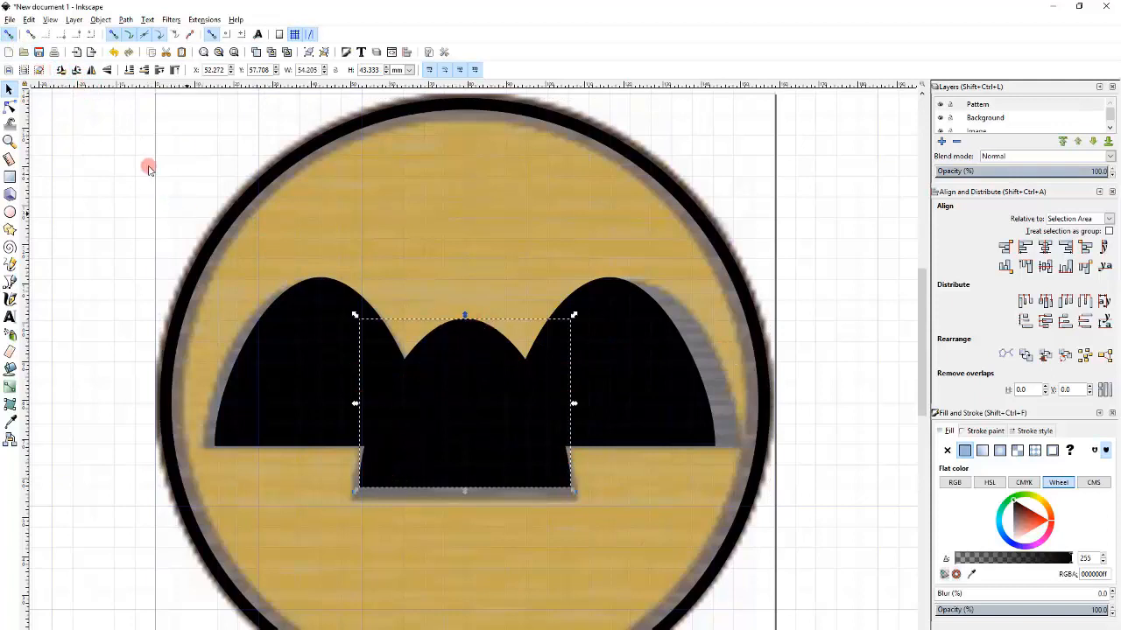
click(99, 19)
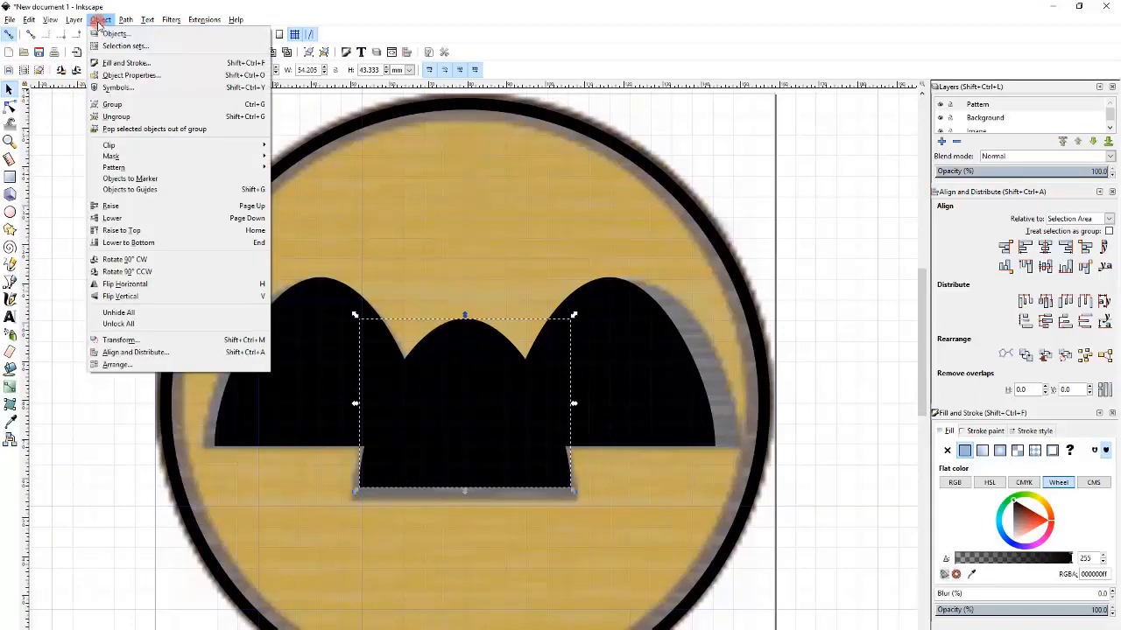
click(125, 211)
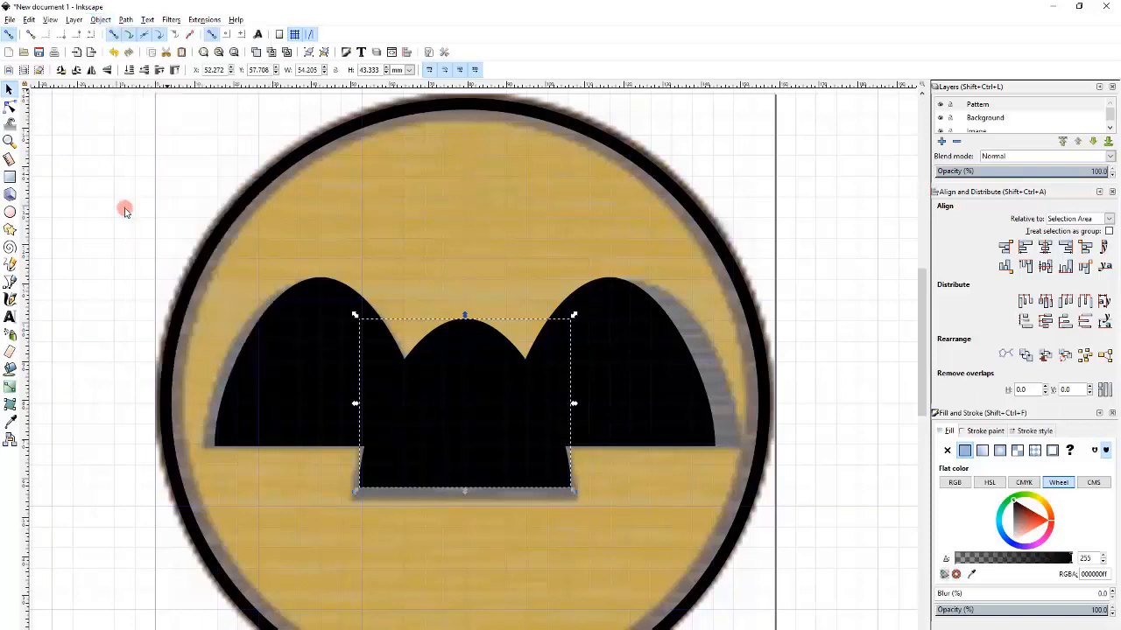
click(285, 322)
click(600, 318)
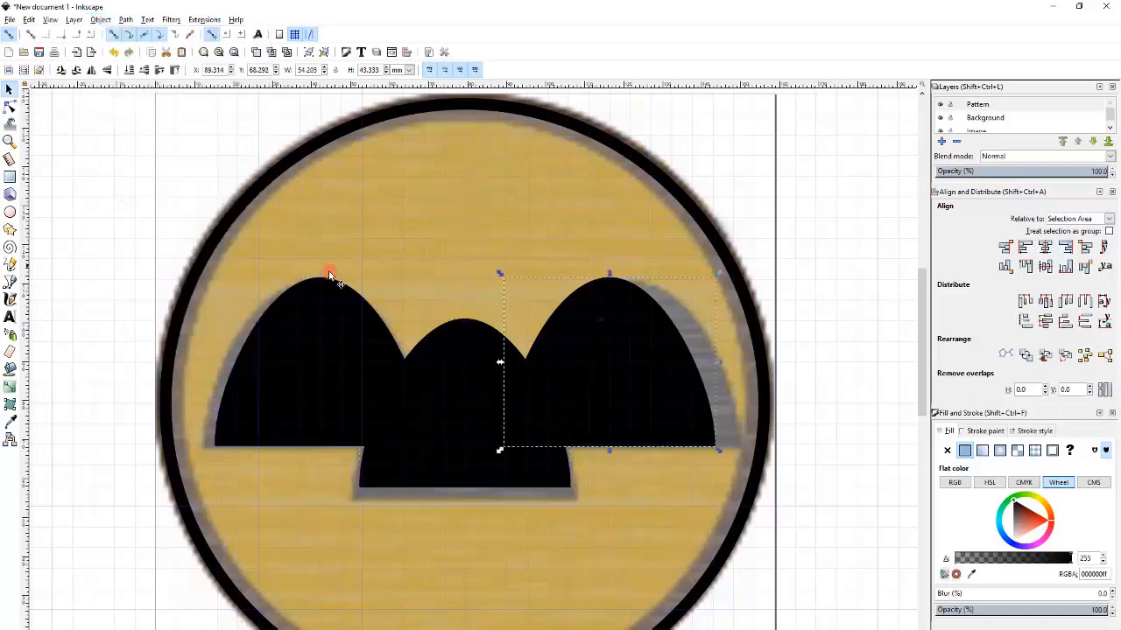
- Delete the reference picture from the Image layer
click(540, 512)
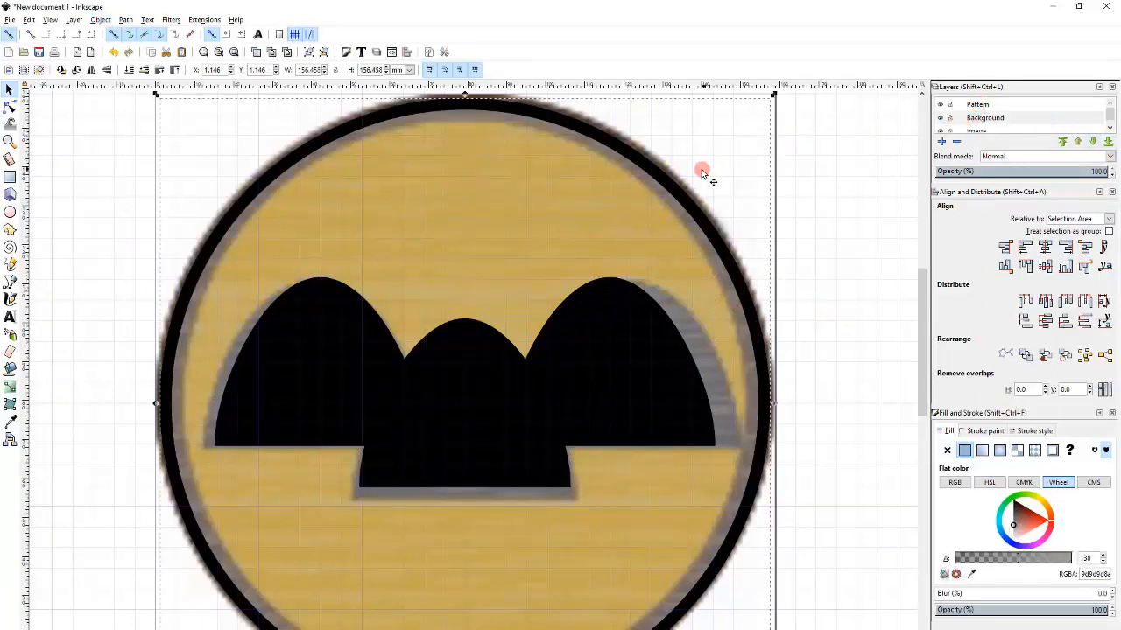
click(732, 153)
click(1005, 131)
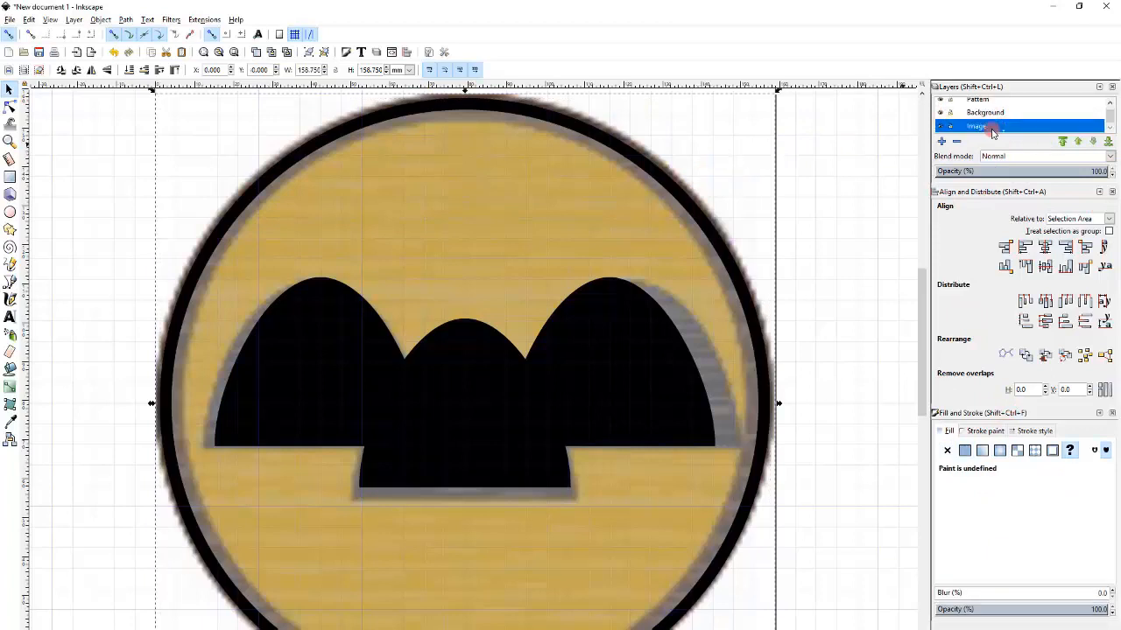
key(Delete)
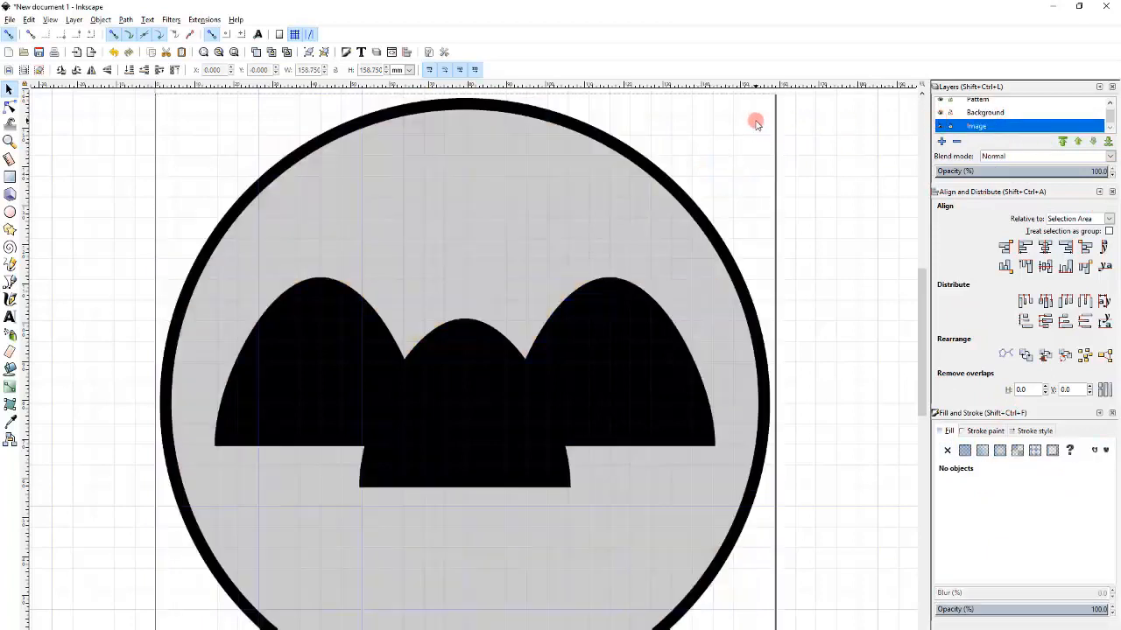
- Fill the background circle with opaque white (ffffffff), setting its alpha to 255
click(972, 107)
click(621, 175)
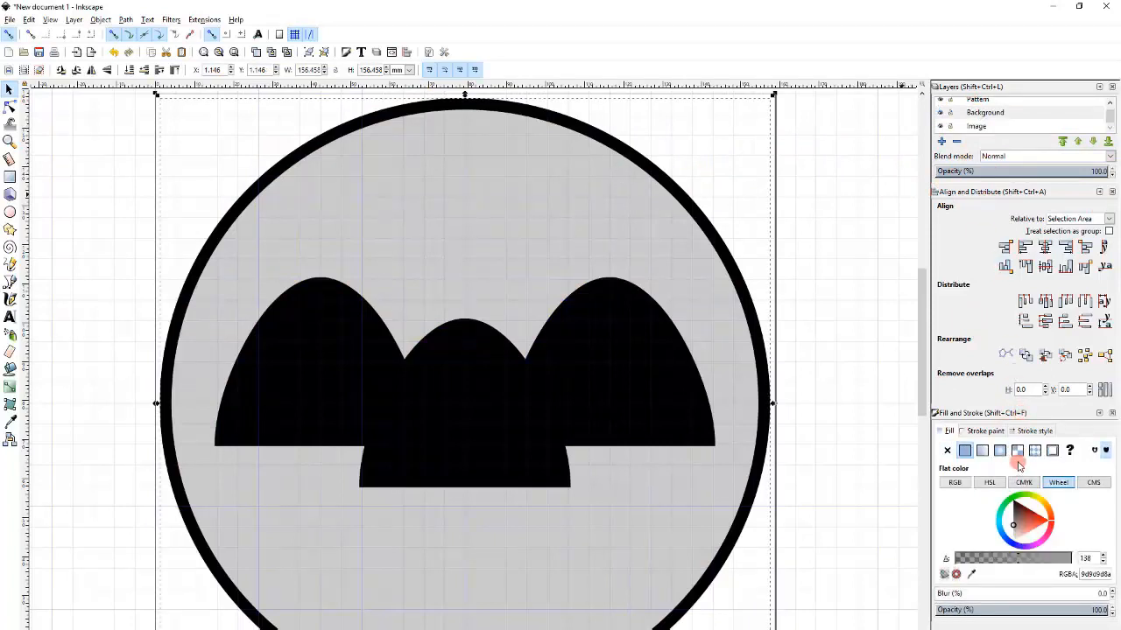
drag(1038, 558, 1116, 554)
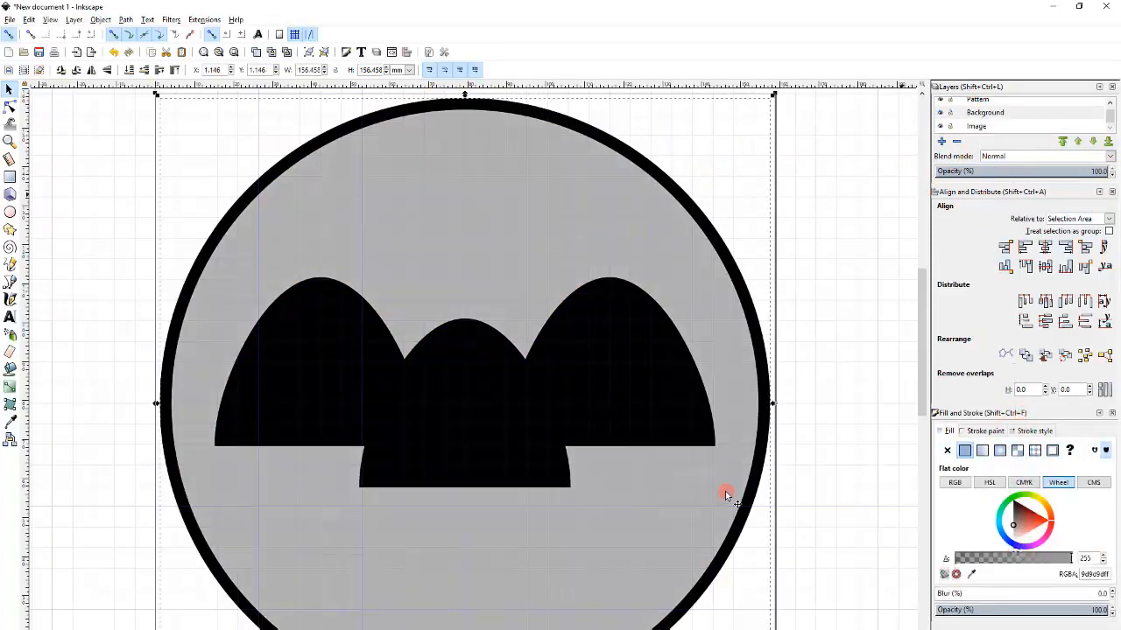
click(1026, 530)
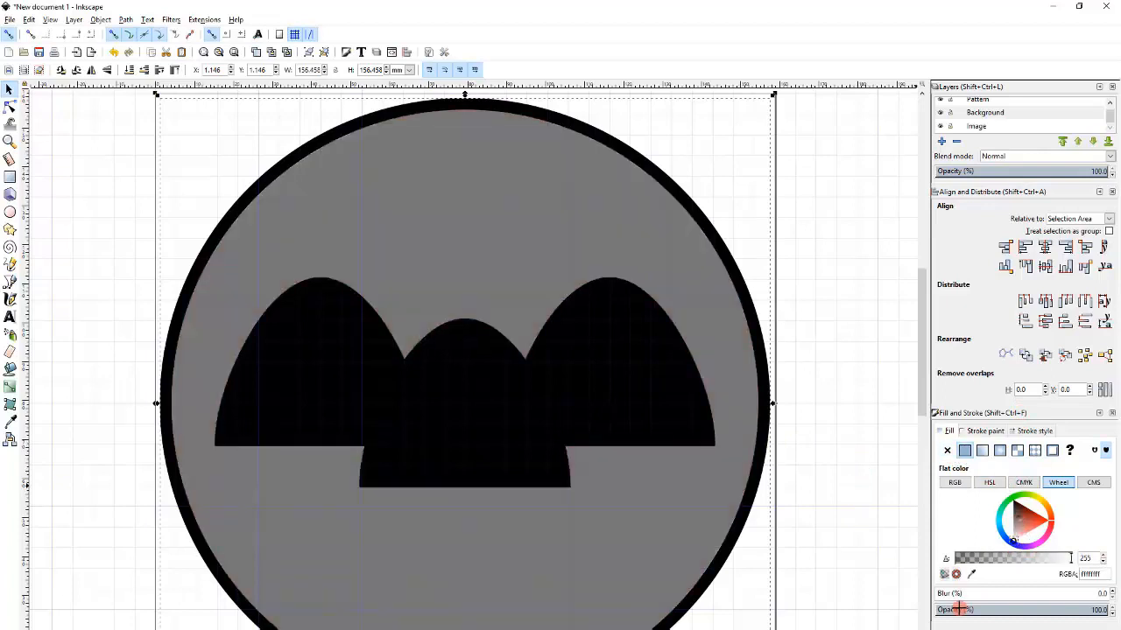
drag(1018, 532, 997, 586)
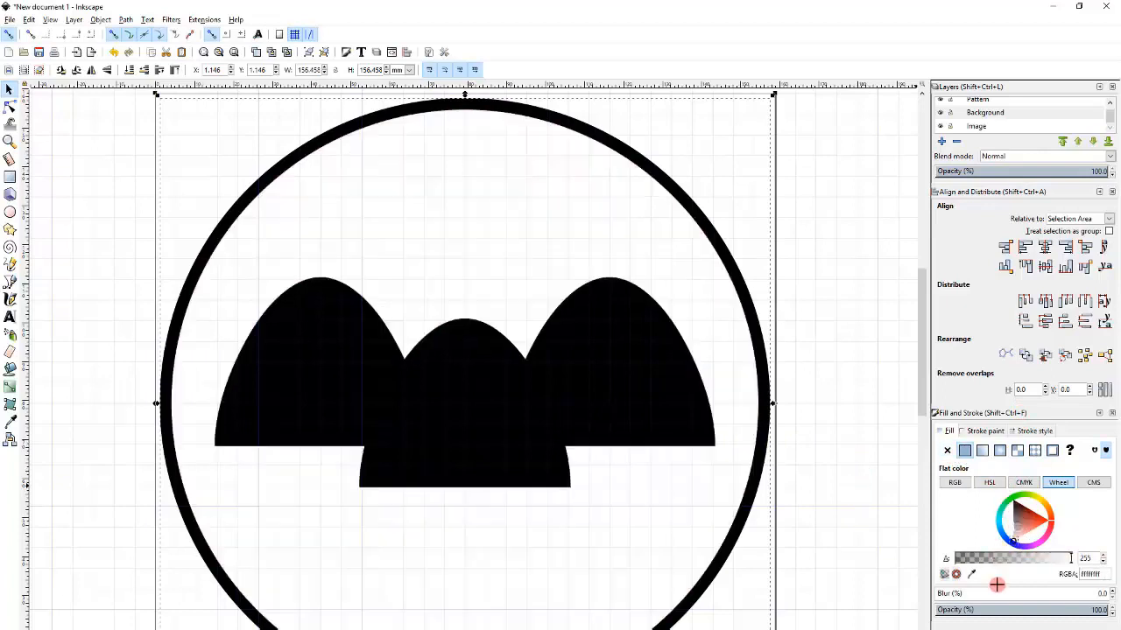
click(786, 282)
click(494, 388)
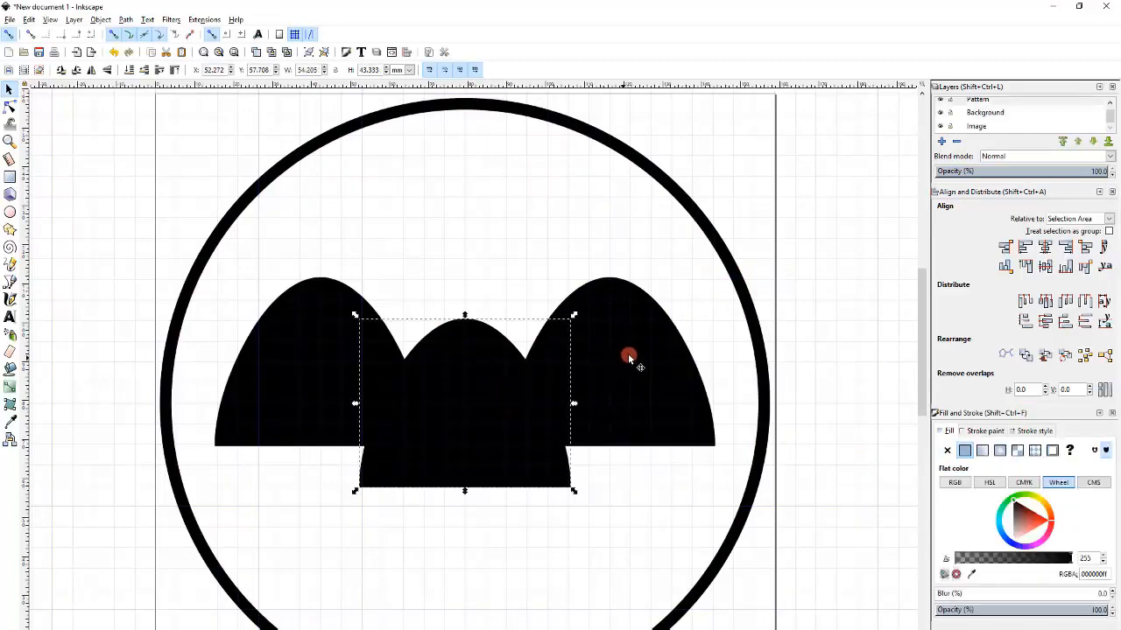
click(840, 261)
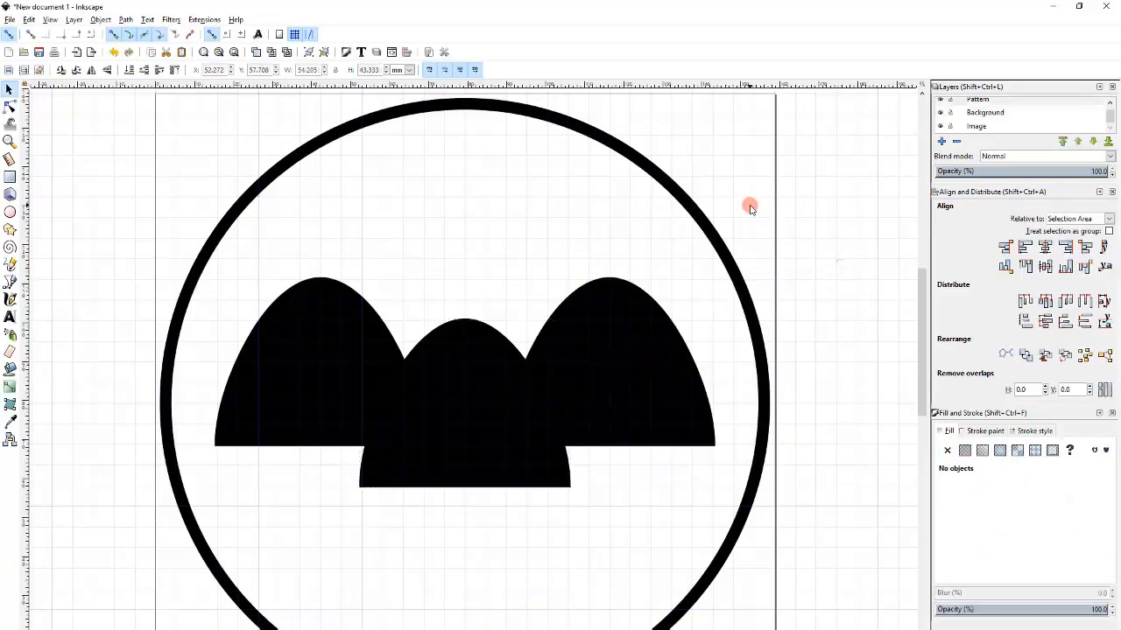
scroll(748, 207, down, 3)
scroll(800, 196, up, 1)
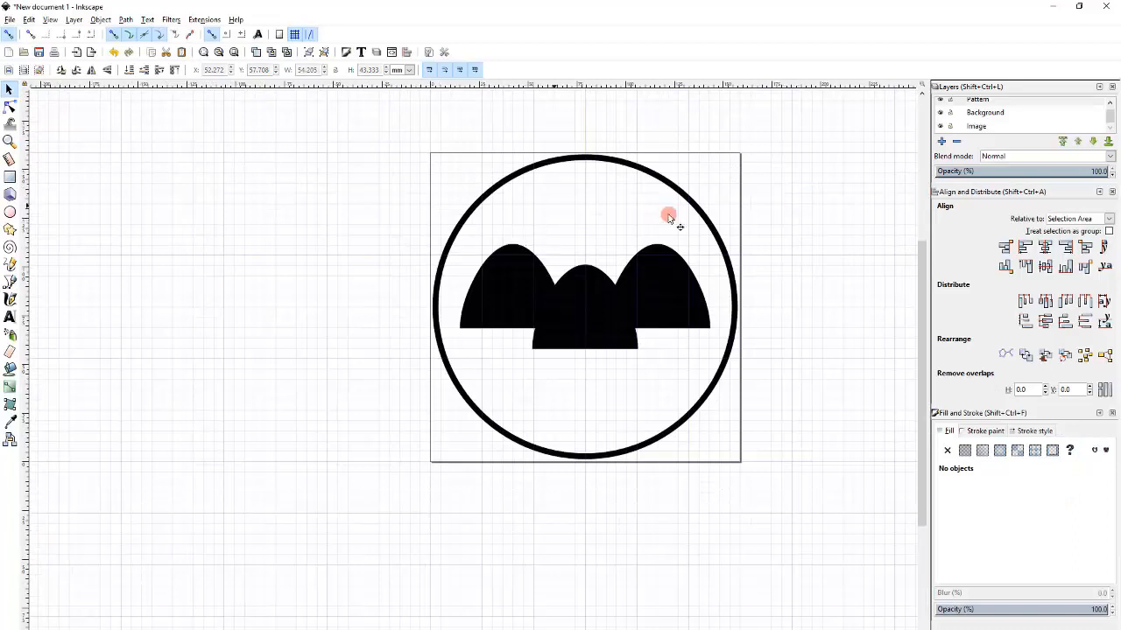
- Save the drawing as the Inkscape SVG Forum_Nekropol in the symbolKIN_Forum folder and close Inkscape
click(13, 22)
mouse_move(29, 20)
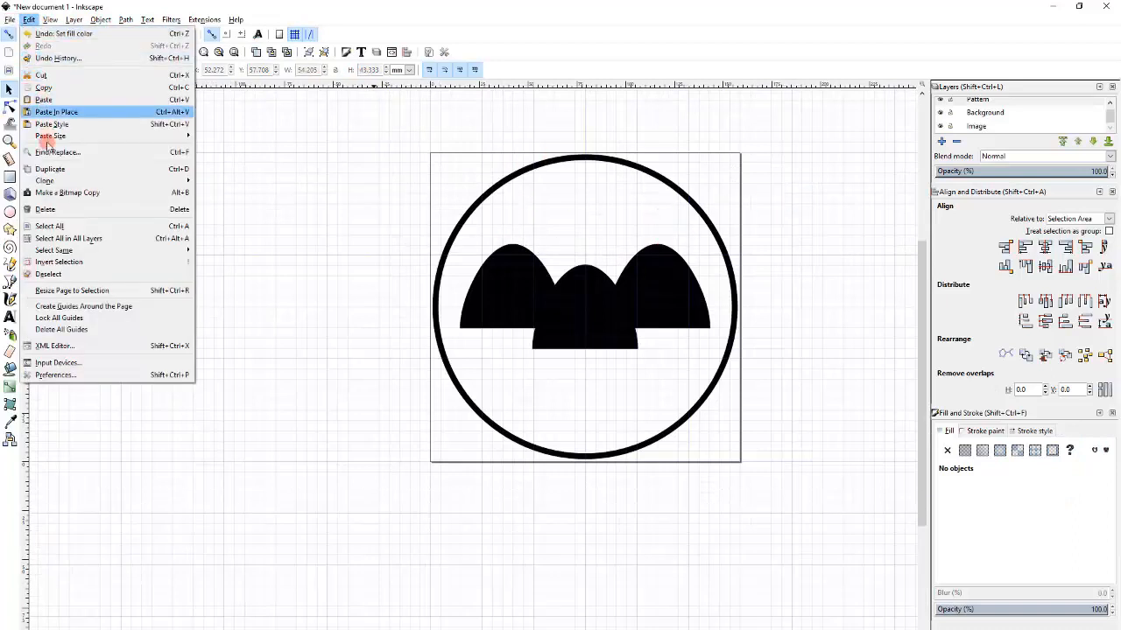
click(39, 107)
text(F)
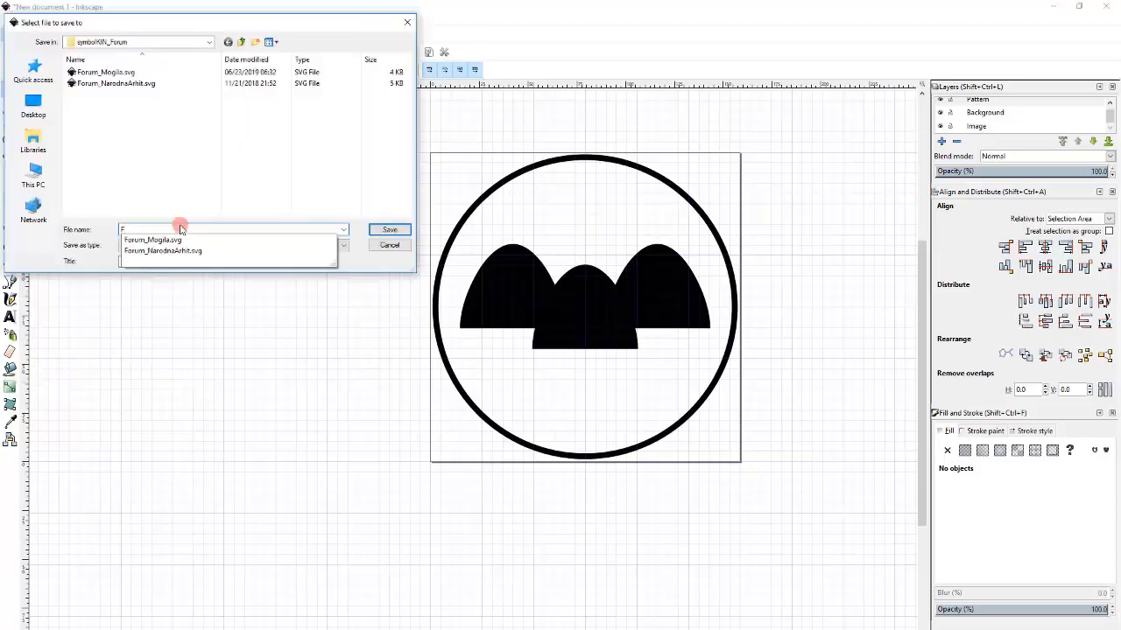
text(orum_Nekropol)
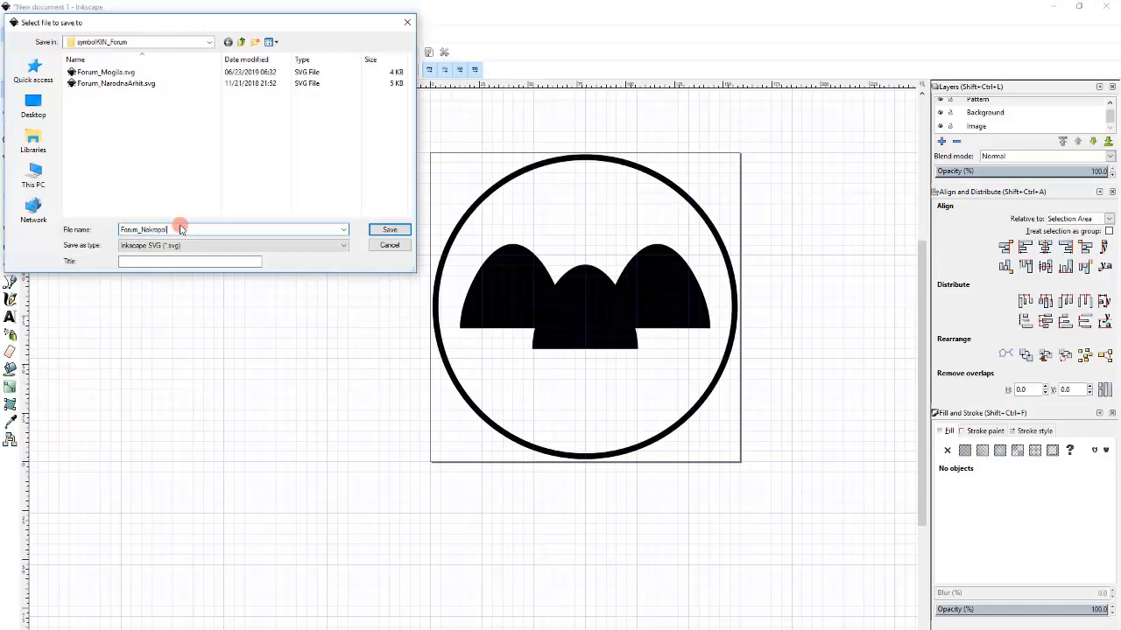
key(Return)
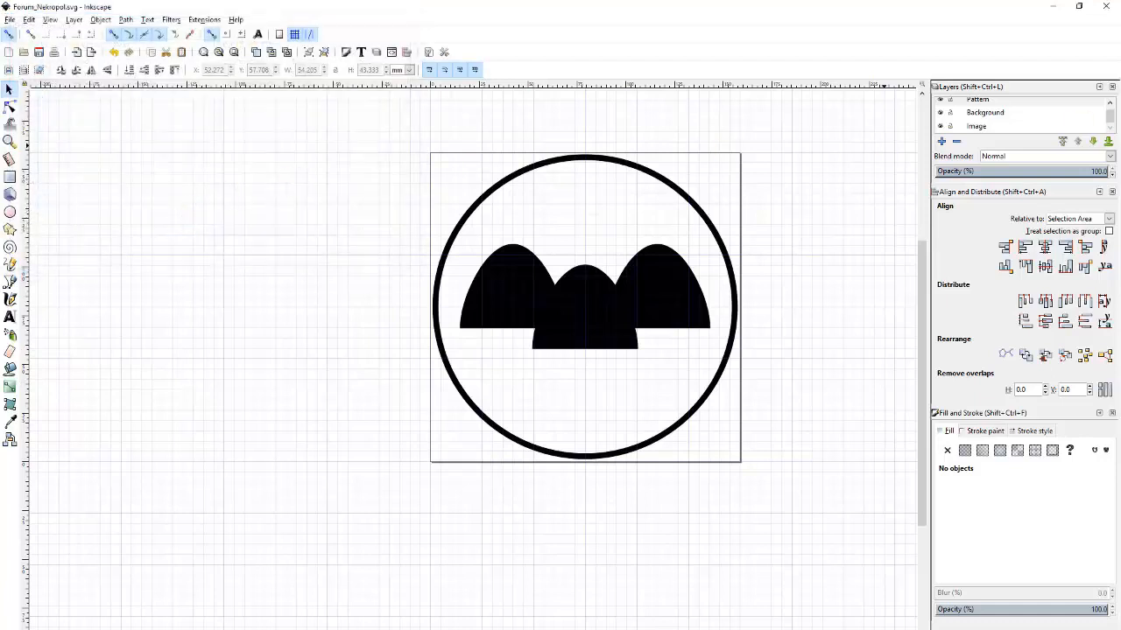
click(1106, 6)
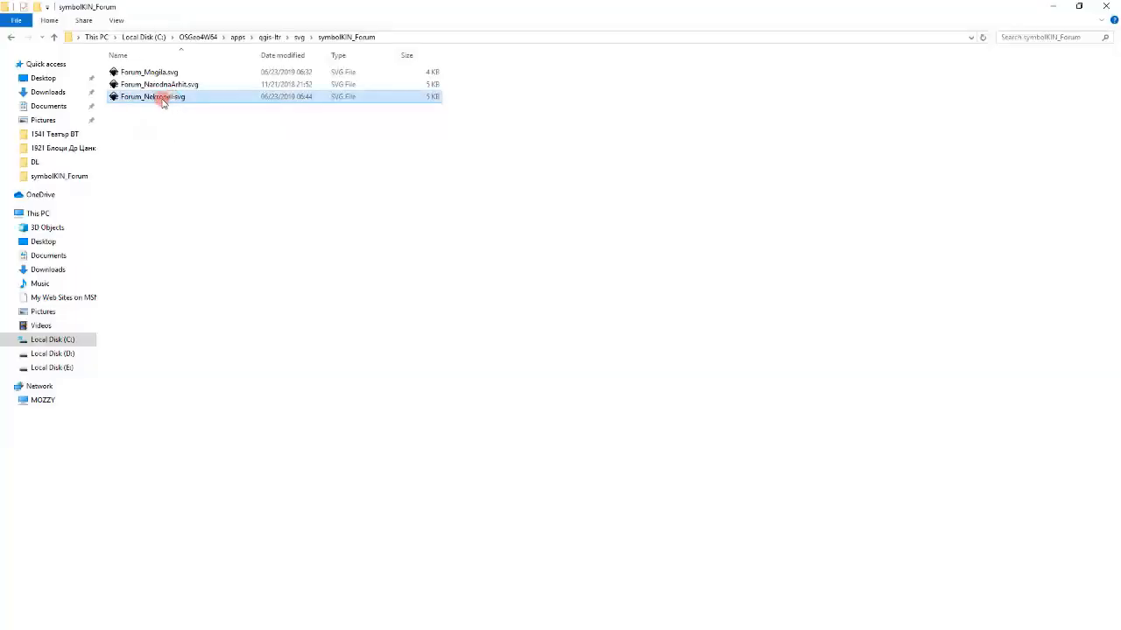
- Switch to the browser, view the Notepad++ home page from the search results, and return to the symbolKIN_Forum folder
right_click(158, 101)
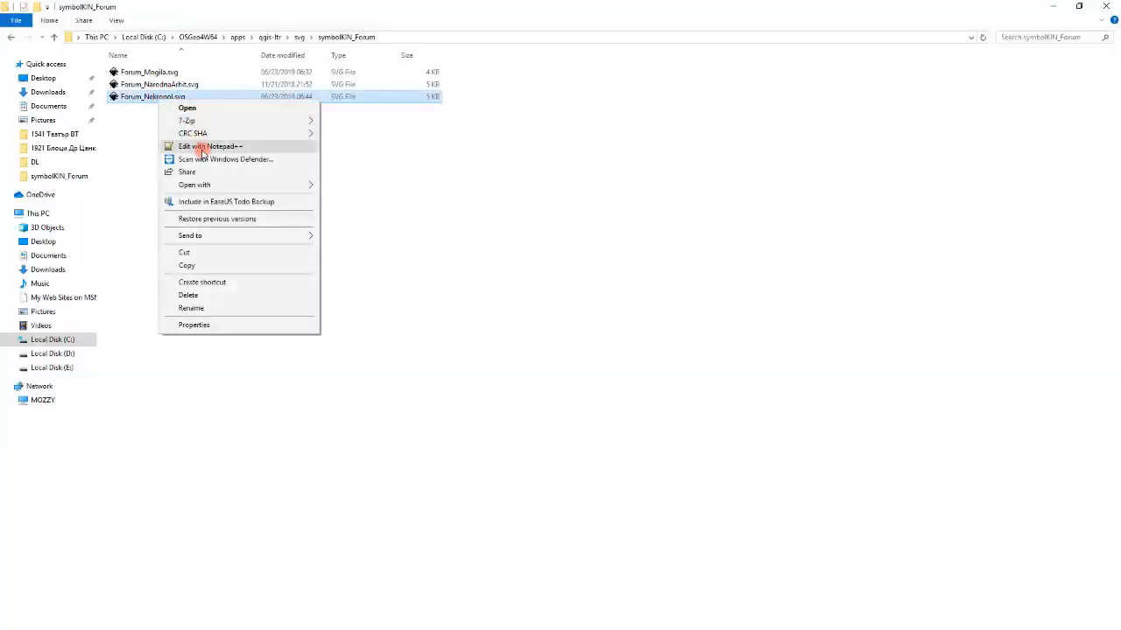
click(256, 148)
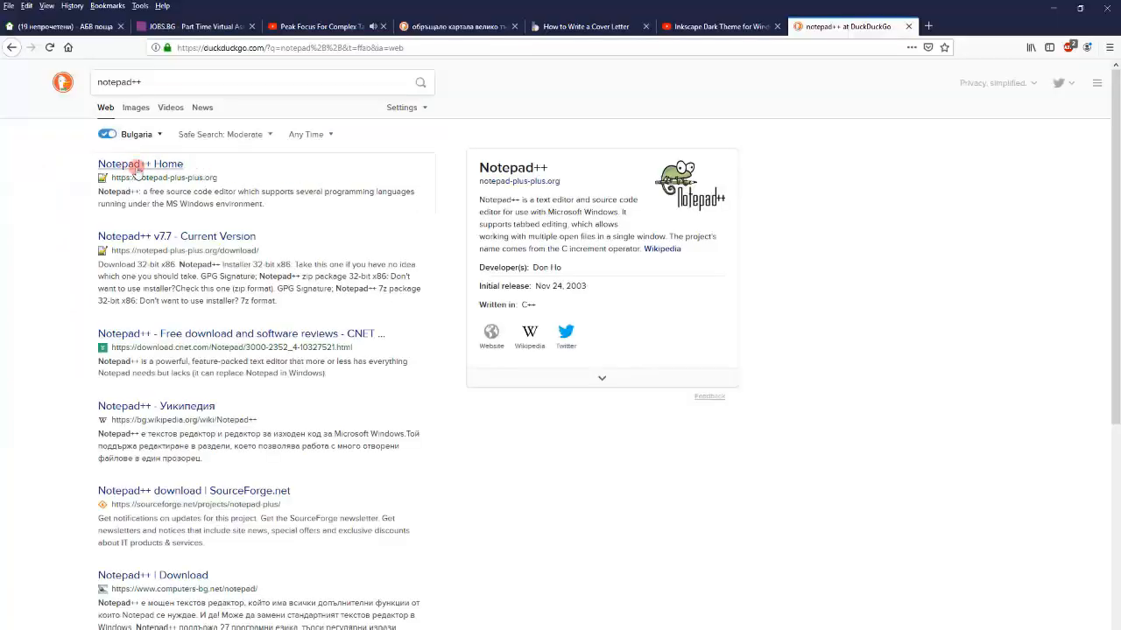
click(141, 167)
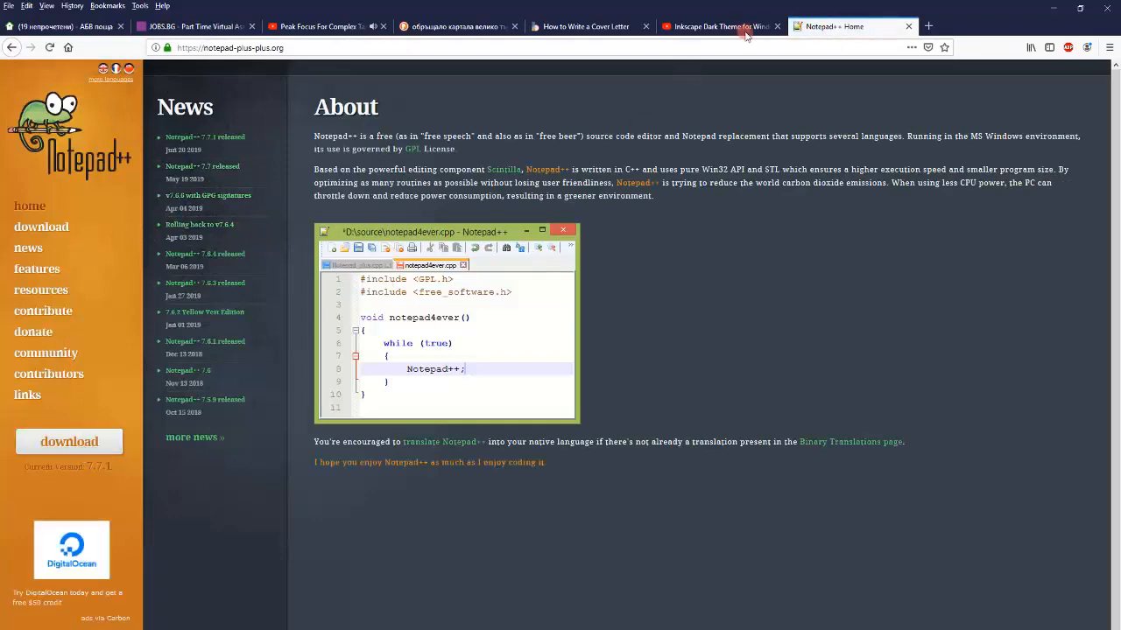
click(1042, 7)
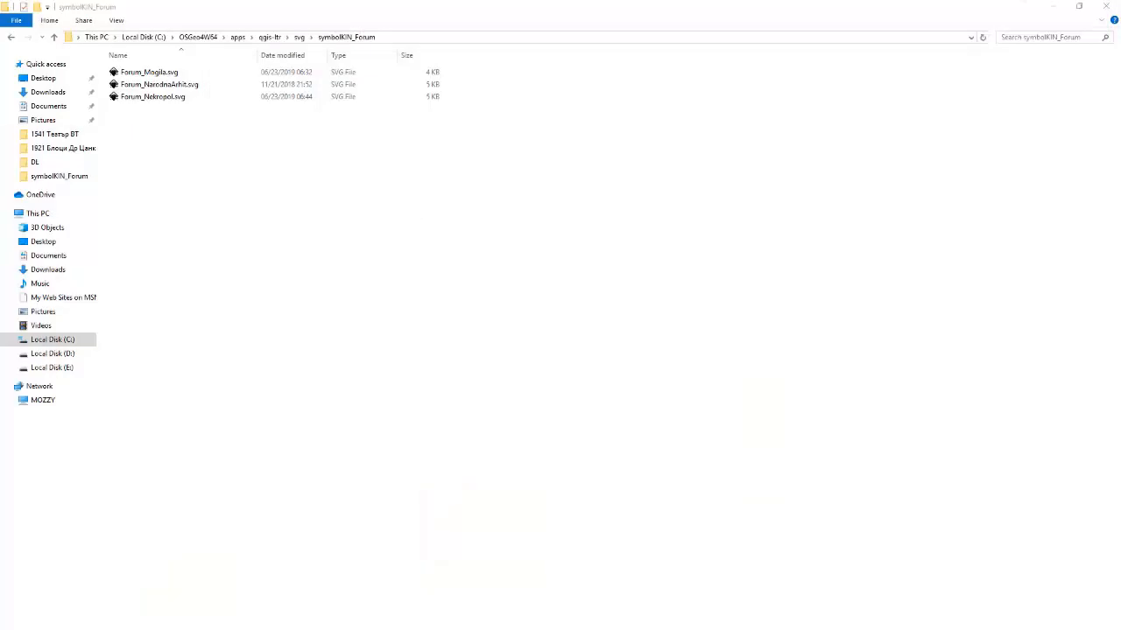
- Open Forum_Nekropol.svg from the symbolKIN_Forum folder in Notepad++ and go to the code of its Background and Pattern layers
drag(368, 185, 112, 56)
click(149, 97)
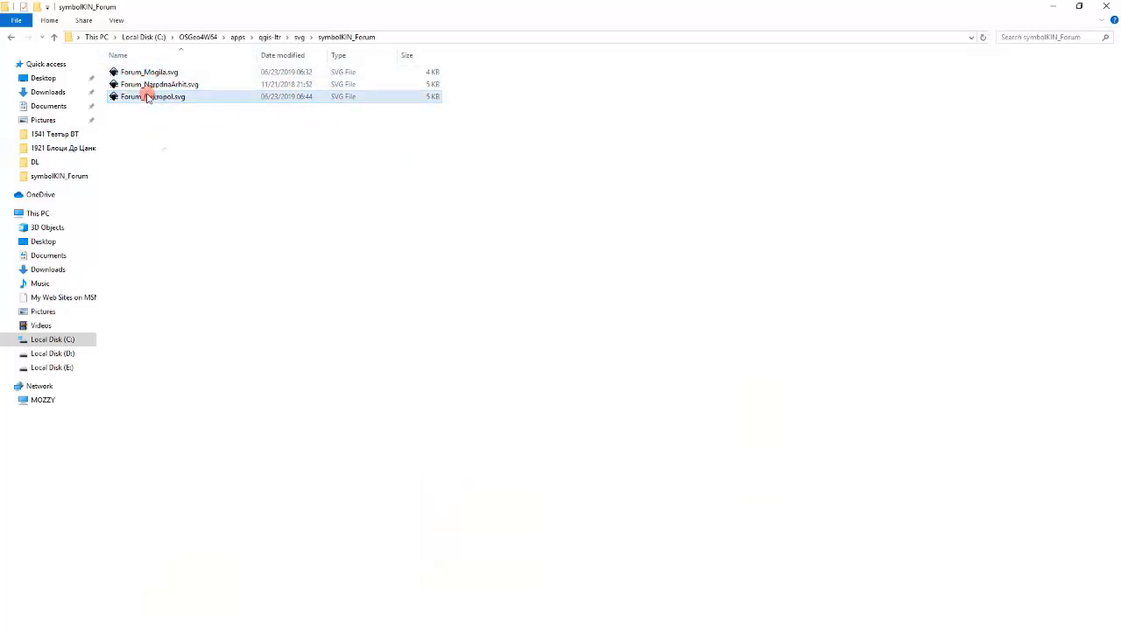
right_click(147, 97)
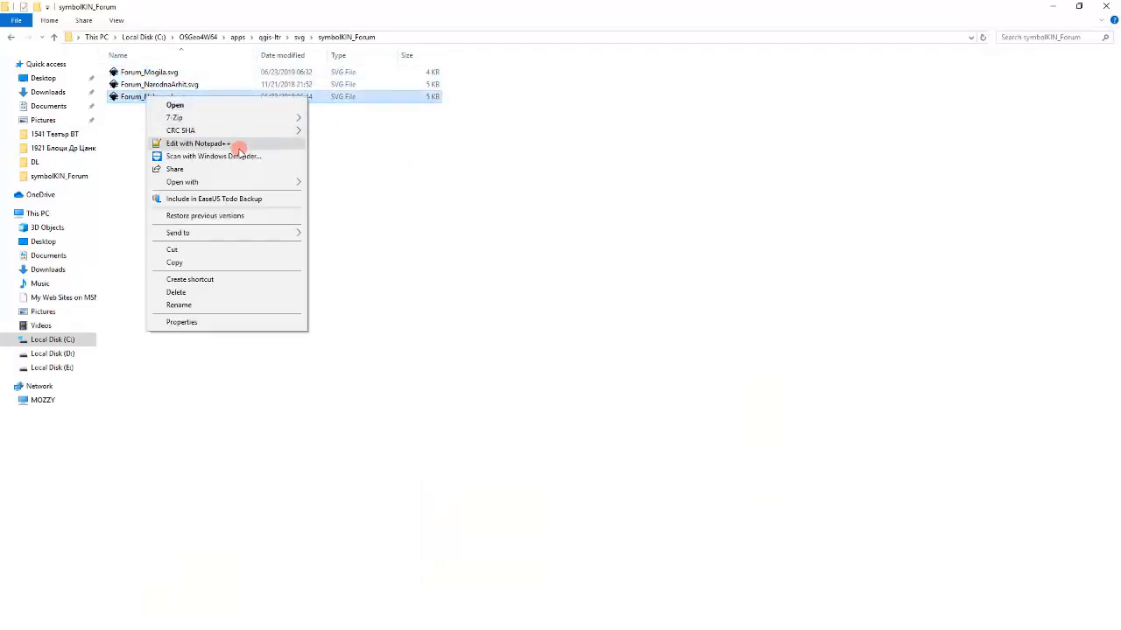
click(238, 149)
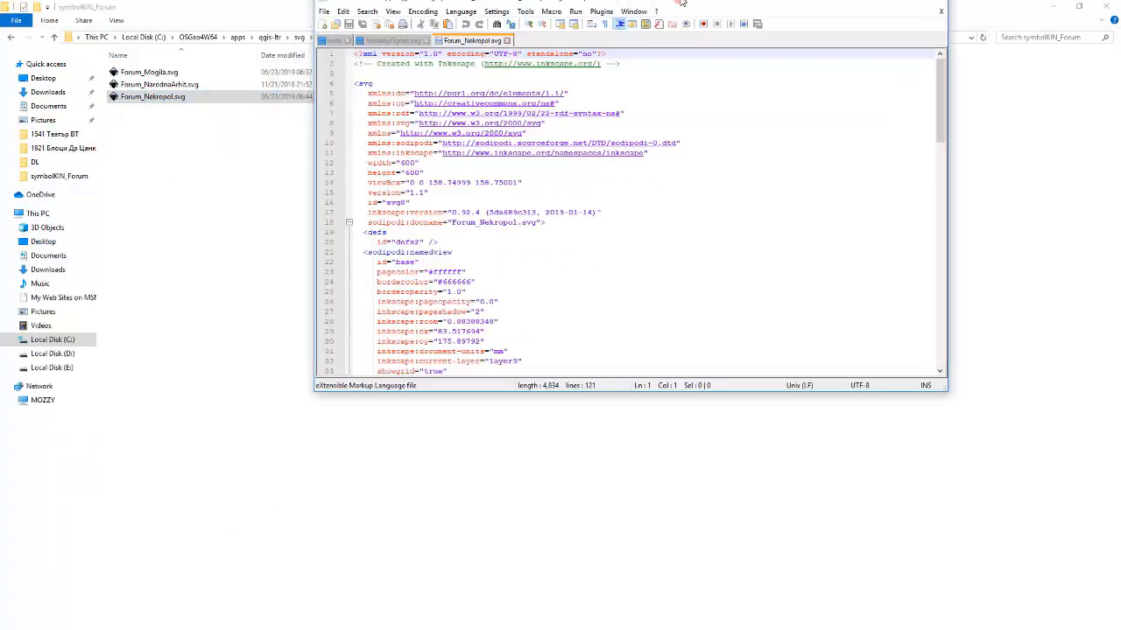
scroll(114, 219, down, 20)
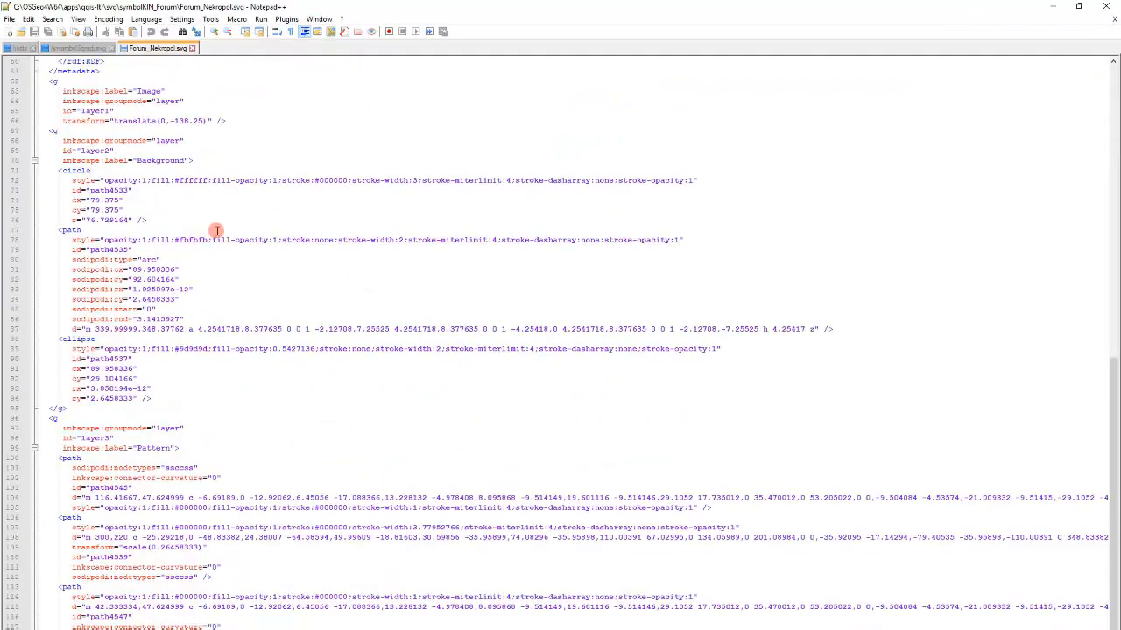
- Insert param(fill) and a space before the #ffffff fill colour of the circle in the Background layer
scroll(216, 232, up, 7)
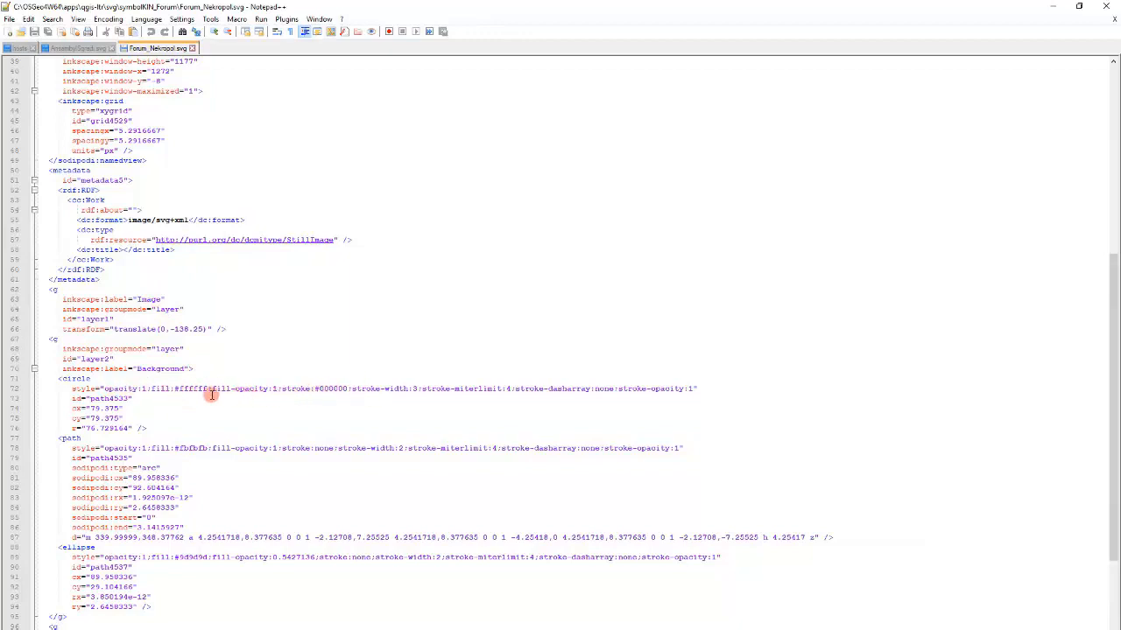
click(175, 389)
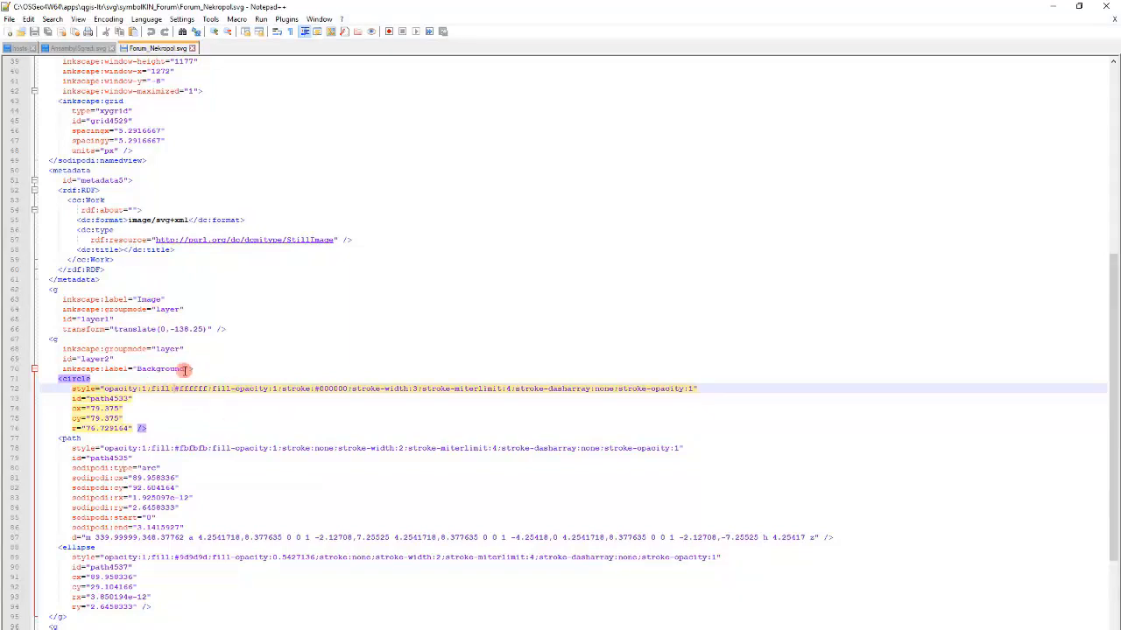
drag(187, 368, 138, 369)
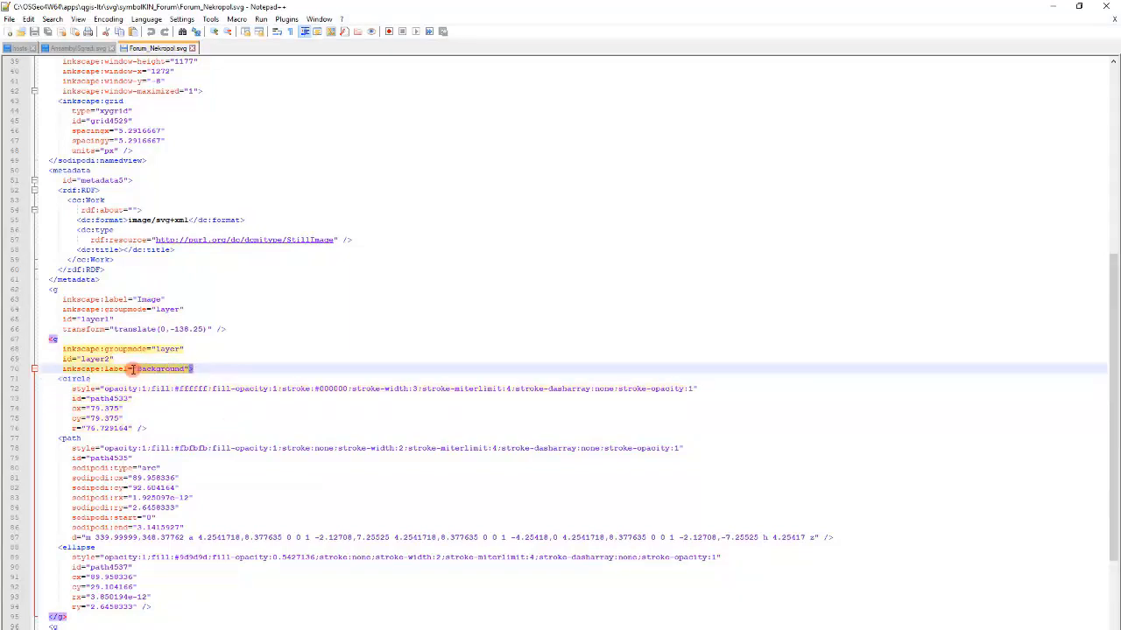
click(203, 376)
click(196, 369)
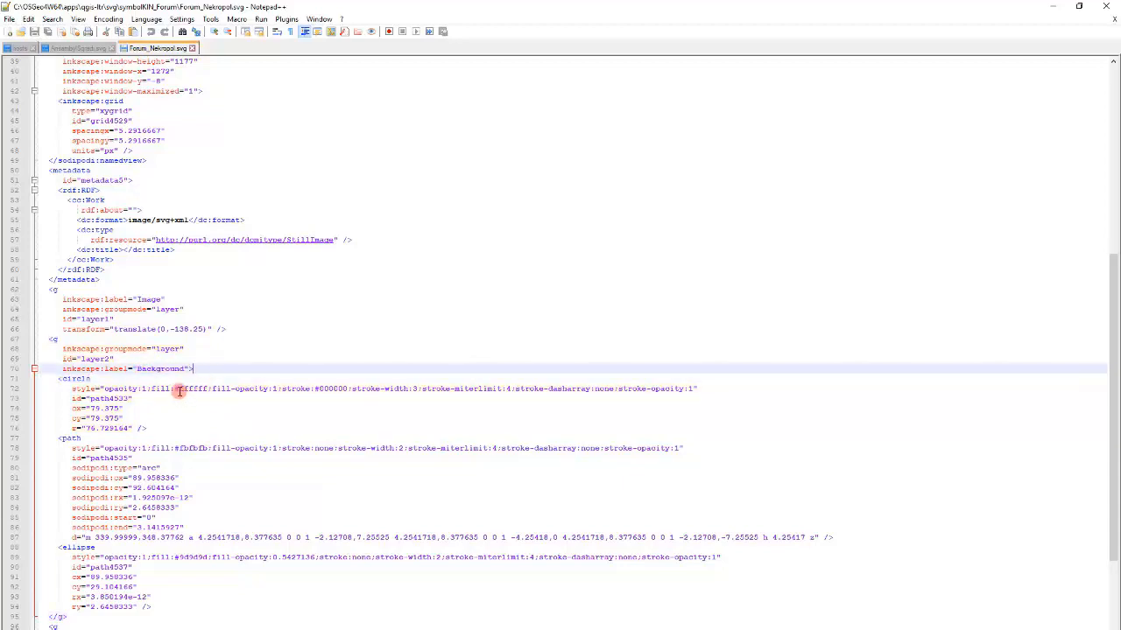
click(175, 389)
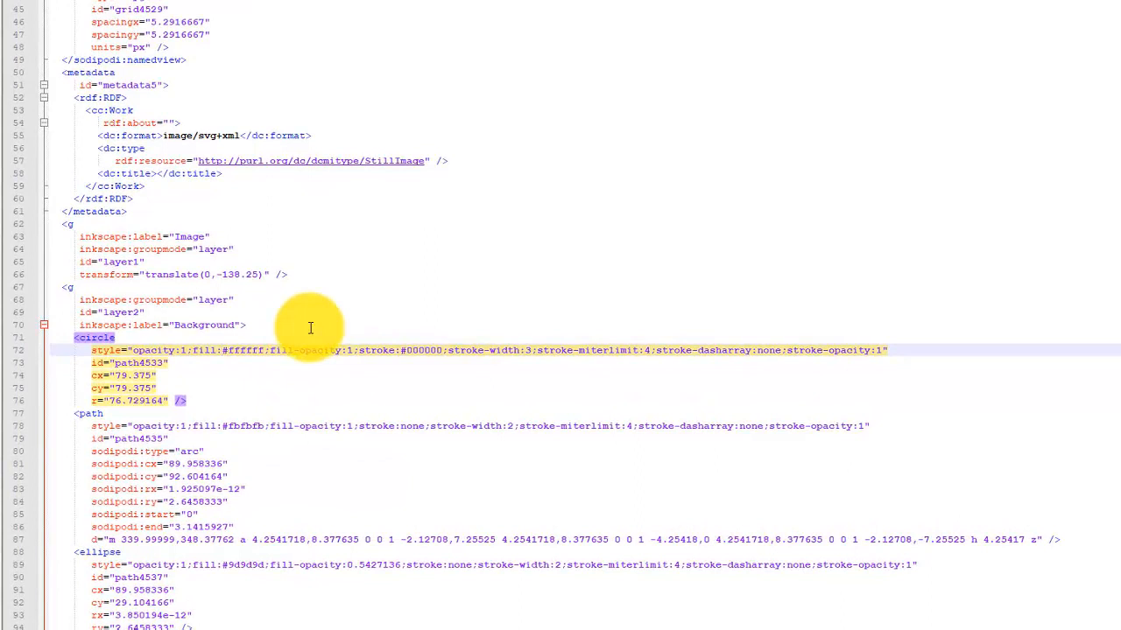
text(param)
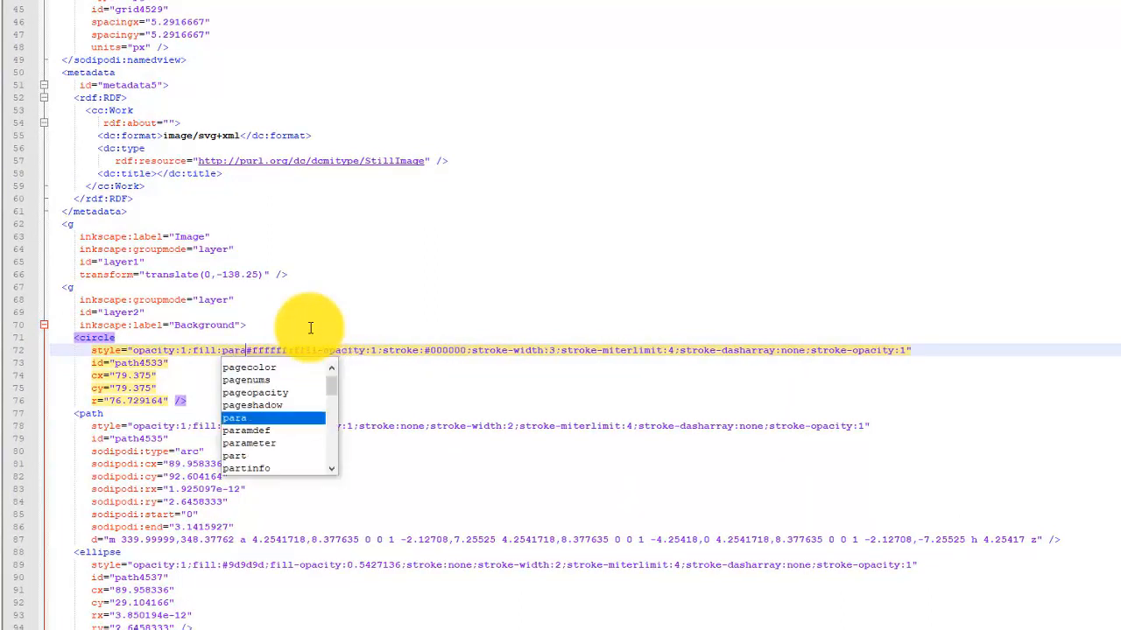
text((fill))
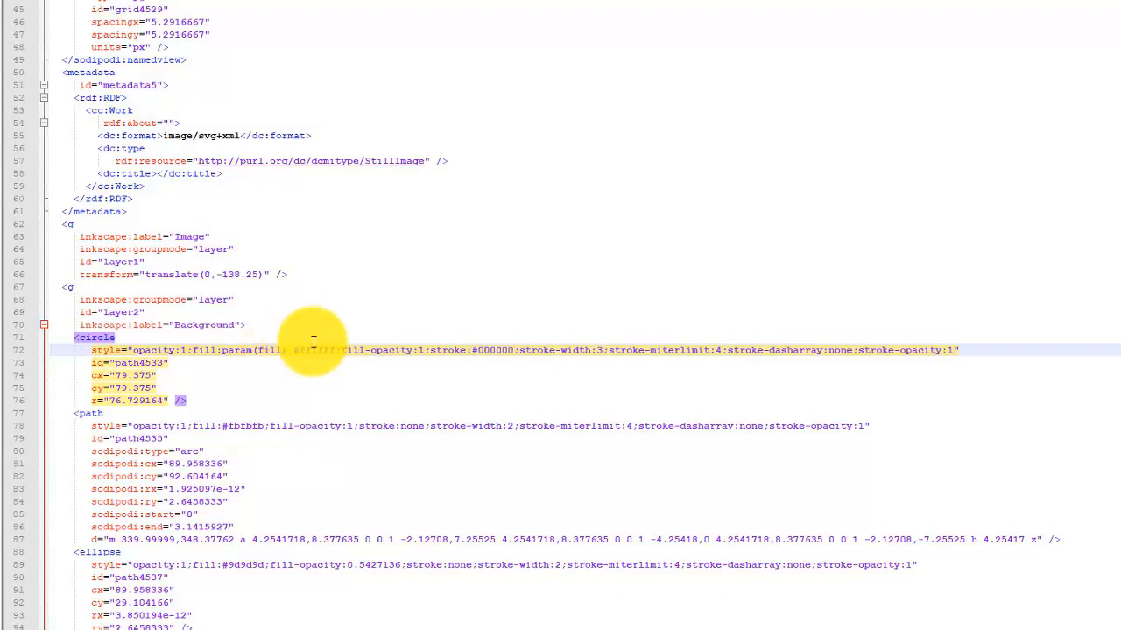
- Insert param(outline) and a space before the circle's #000000 stroke colour
click(474, 350)
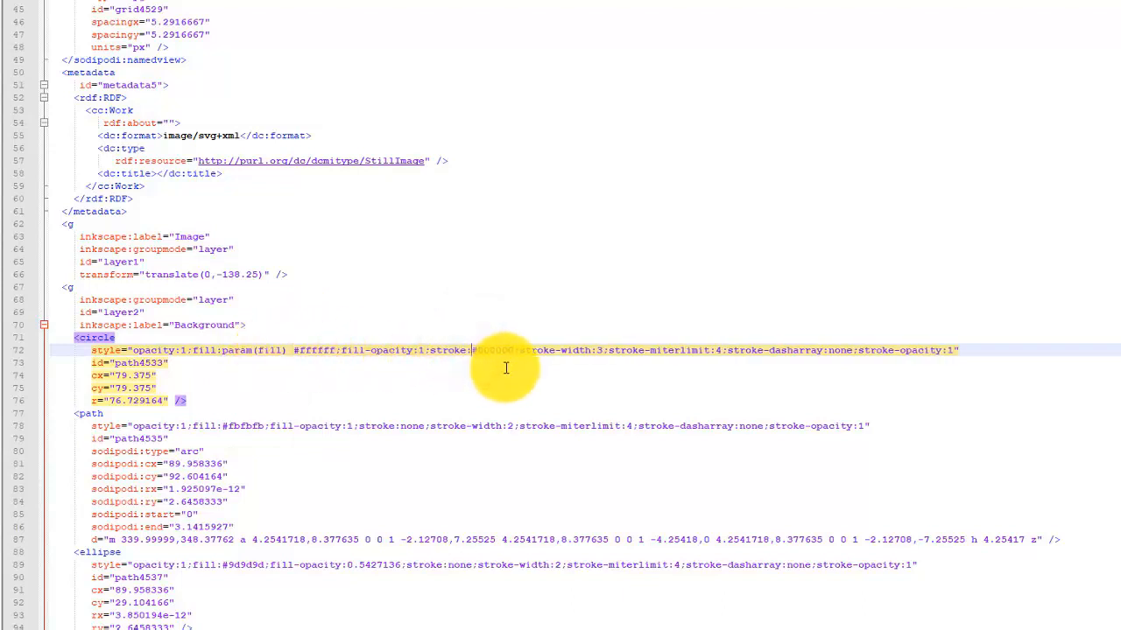
text(param(outl)
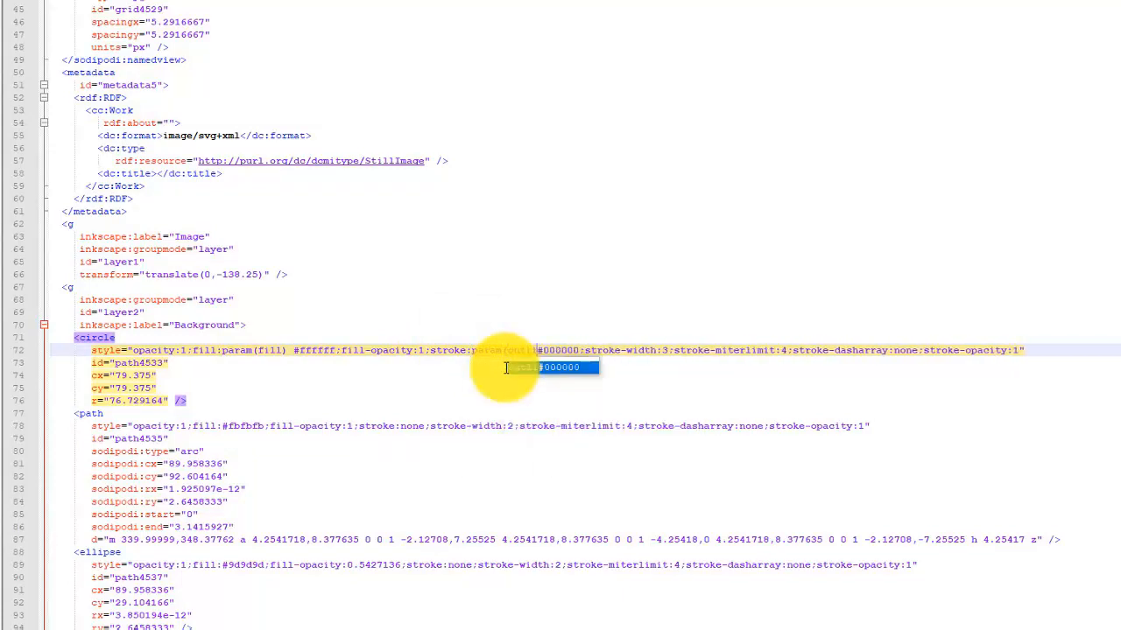
text(ine))
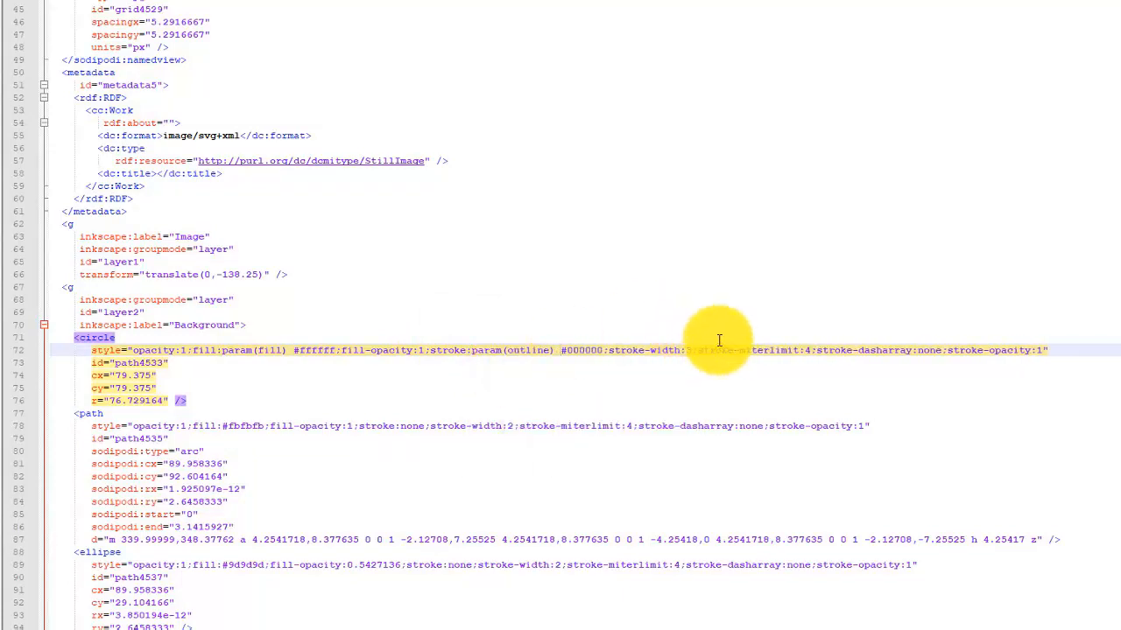
- Insert param(stroke-width) and a space before the circle's stroke-width value
click(686, 350)
text(para)
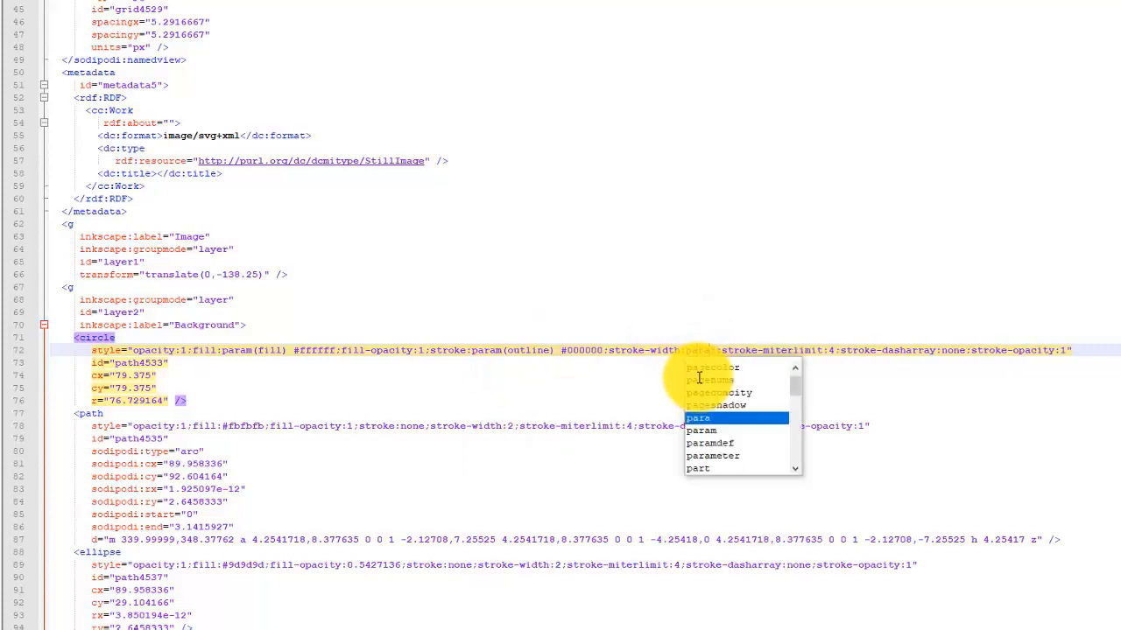
text(m(stroke)
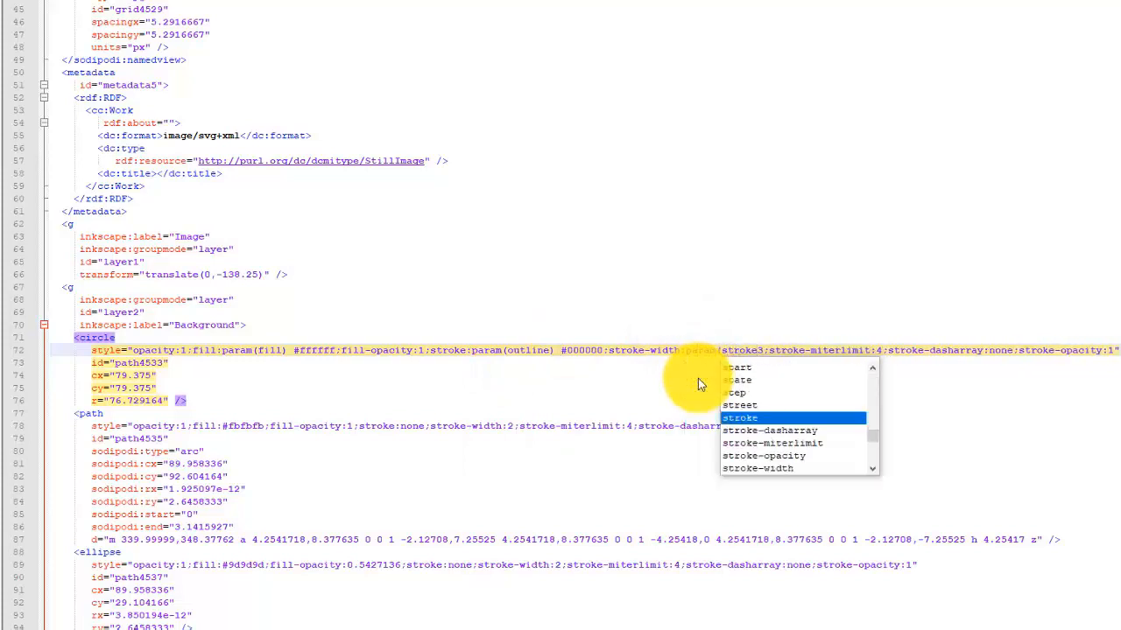
text(-width))
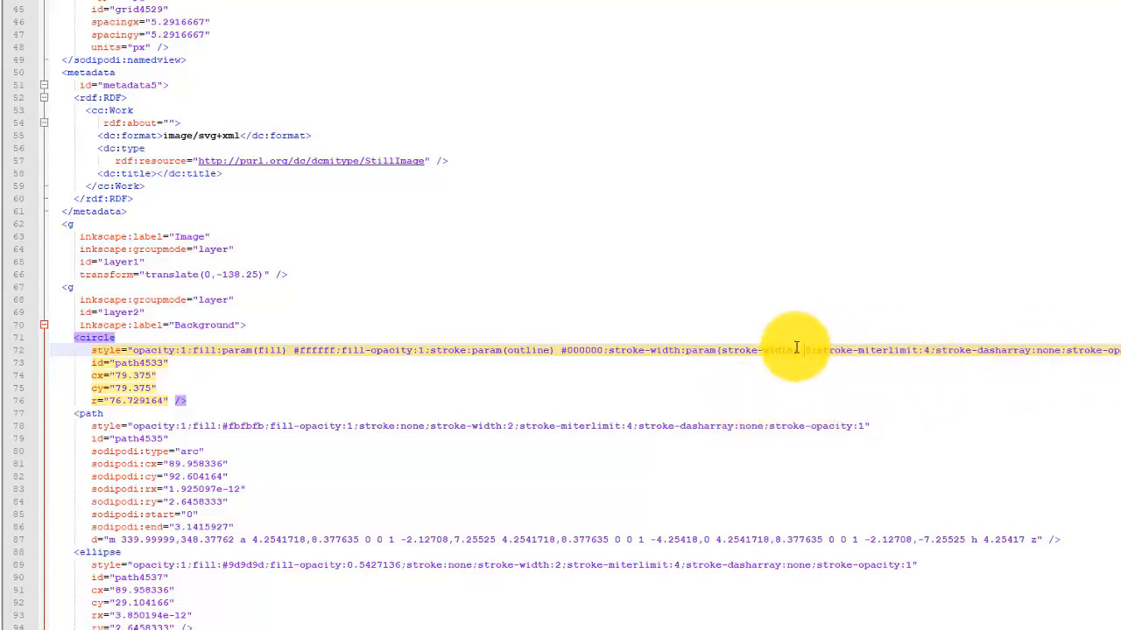
- Copy param(outline) from the circle's stroke and insert it before the fill colours of the Background layer's path and ellipse
double_click(601, 350)
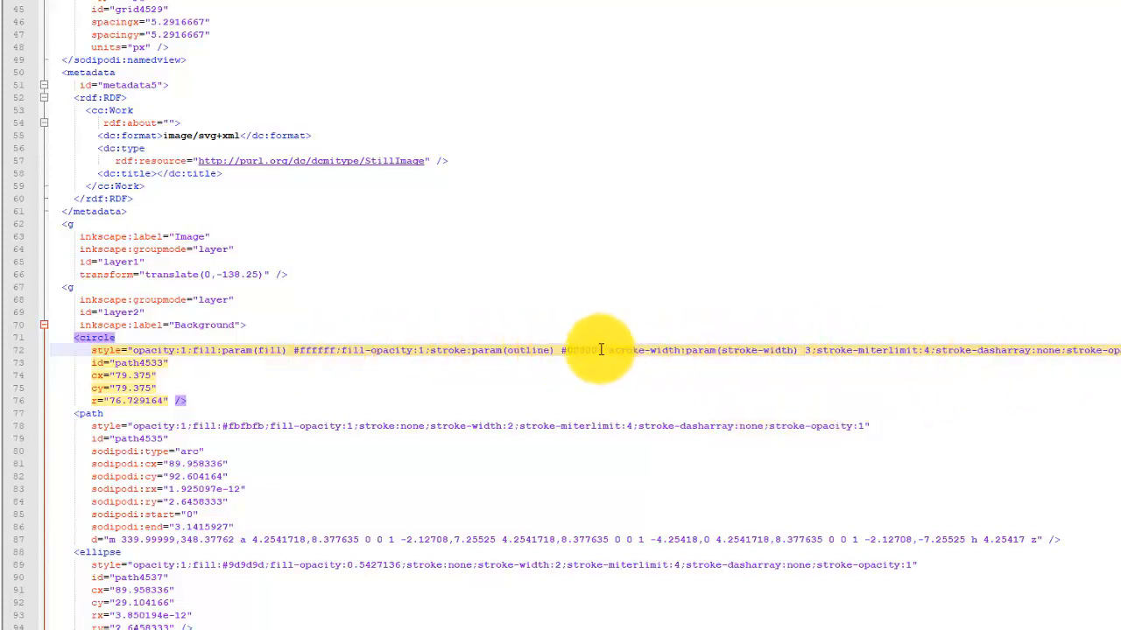
drag(553, 350, 471, 349)
key(ctrl+c)
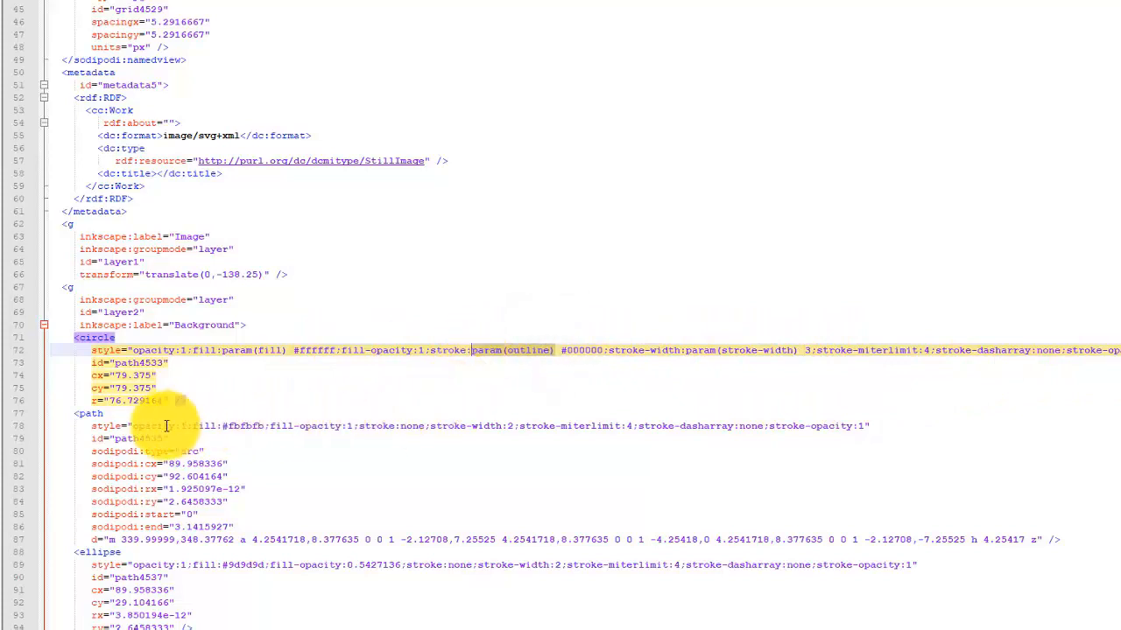
click(223, 425)
key(ctrl+v)
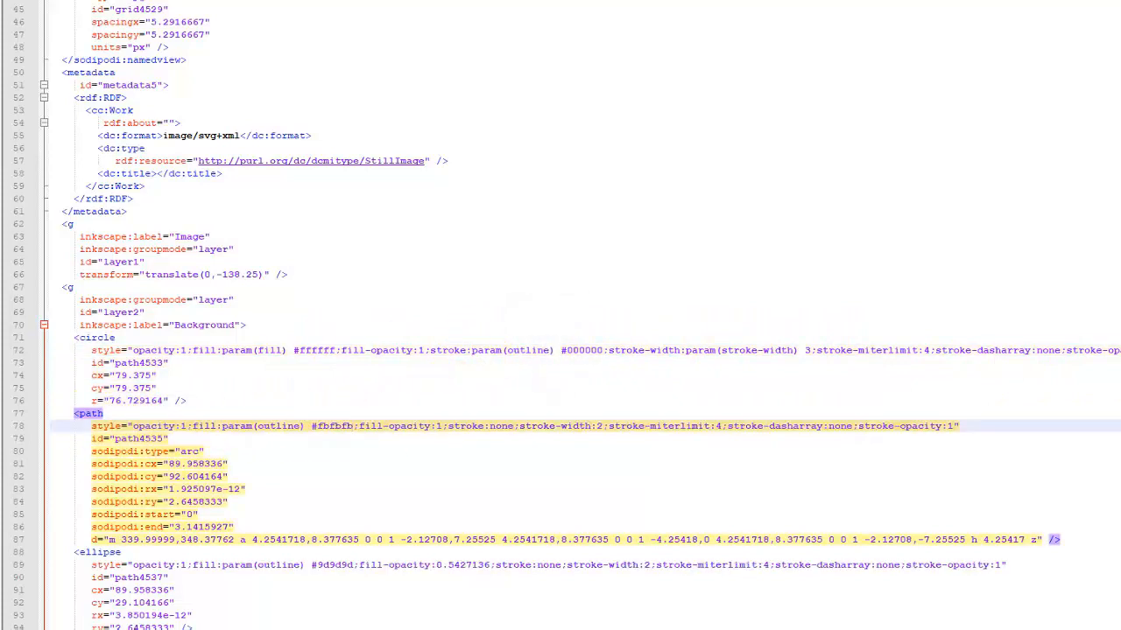